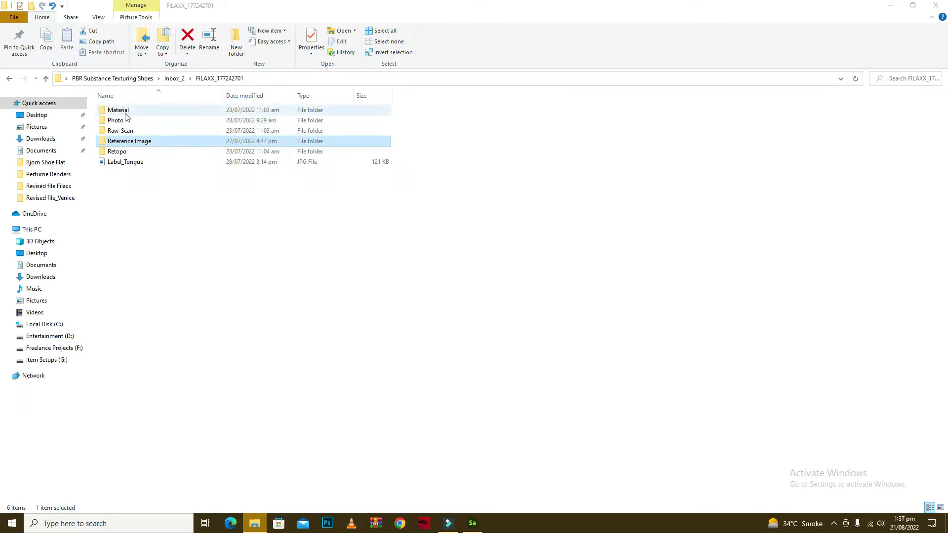
Open the textures folder inside Material's FILAXX_177242701-top folder and view the BASE map image
{"action": "mouse_move", "coordinate": [121, 115]}
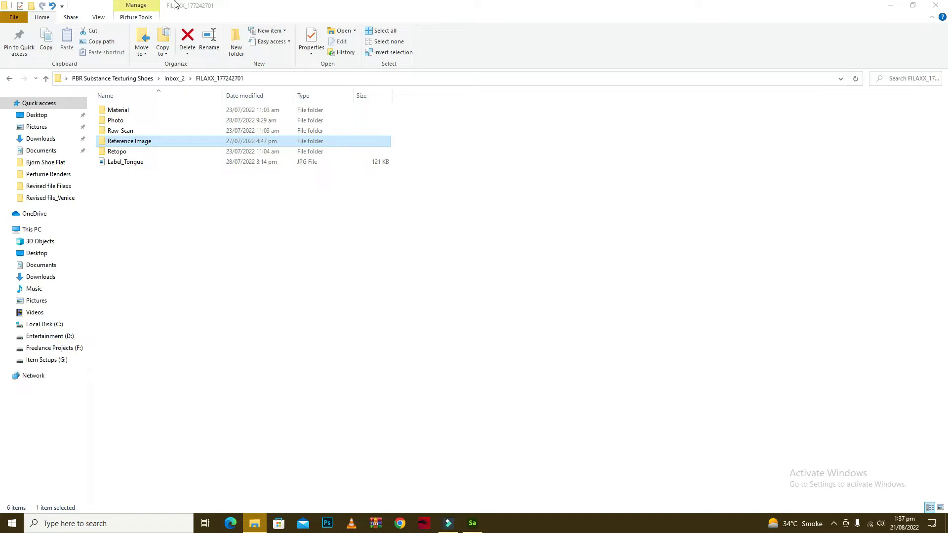
{"action": "double_click", "coordinate": [117, 110]}
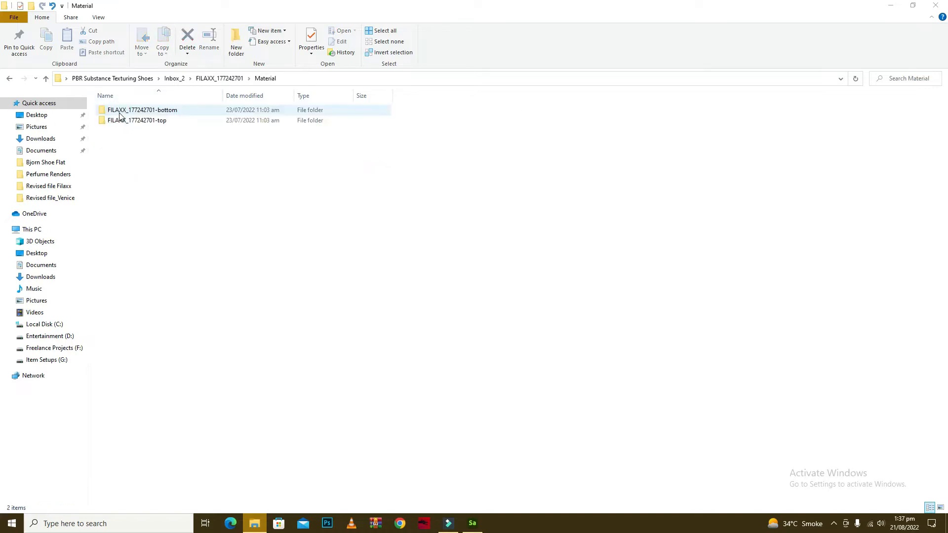
{"action": "double_click", "coordinate": [128, 121]}
{"action": "double_click", "coordinate": [122, 121]}
{"action": "left_click", "coordinate": [169, 116]}
{"action": "key", "text": "Return"}
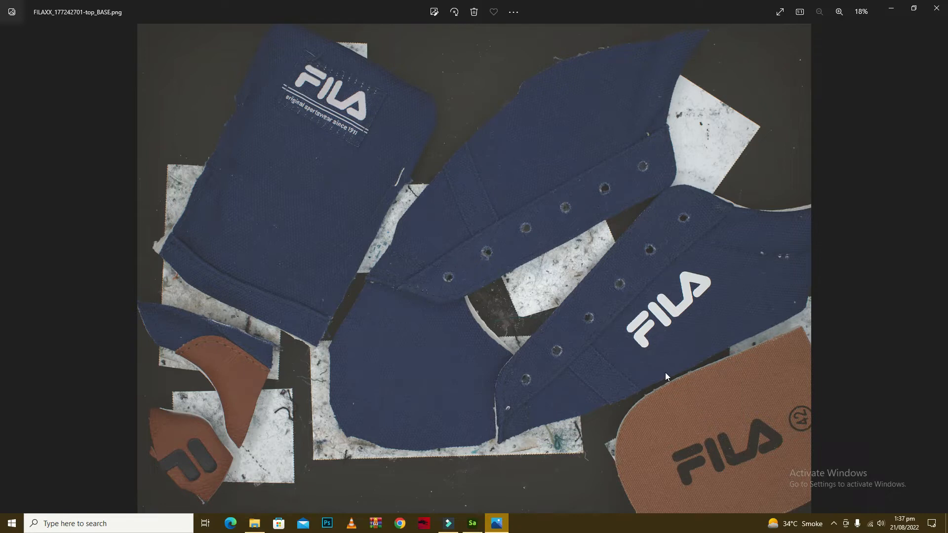
{"action": "left_click", "coordinate": [937, 8]}
Examine the fabric and stitching detail in the FILAXX_177242701-top_NRM normal map up close
{"action": "left_click_drag", "start_coordinate": [445, 150], "coordinate": [119, 123]}
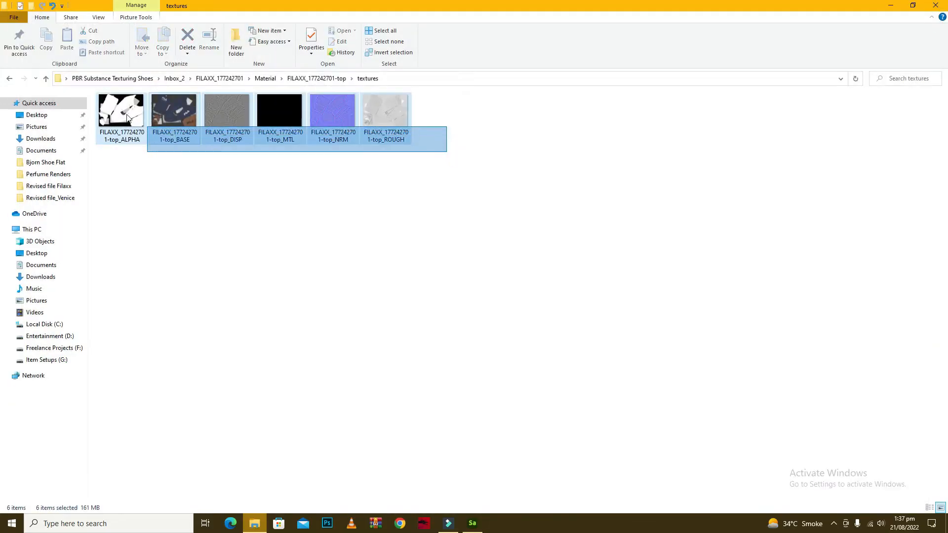
{"action": "left_click_drag", "start_coordinate": [467, 151], "coordinate": [130, 122]}
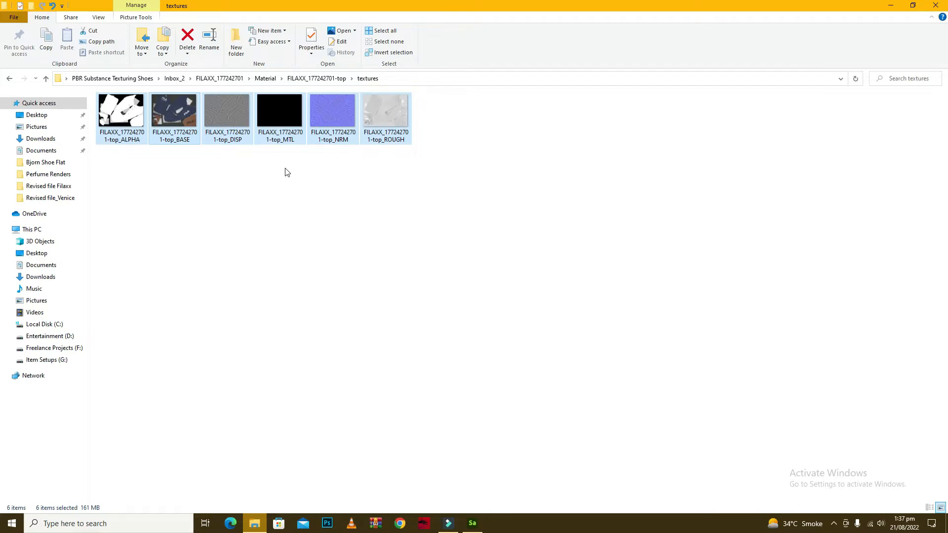
{"action": "left_click", "coordinate": [313, 168]}
{"action": "left_click", "coordinate": [335, 123]}
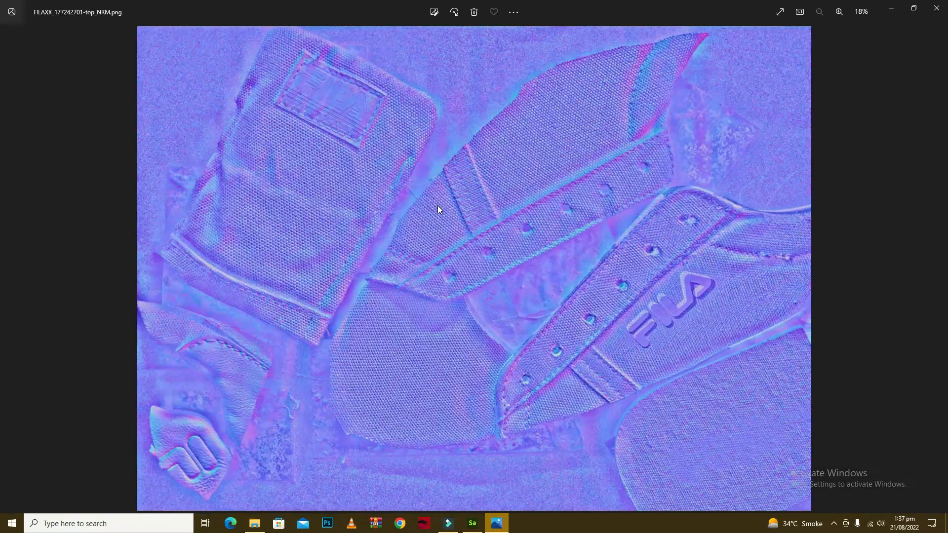
{"action": "scroll", "coordinate": [523, 158], "scroll_direction": "up", "scroll_amount": 5}
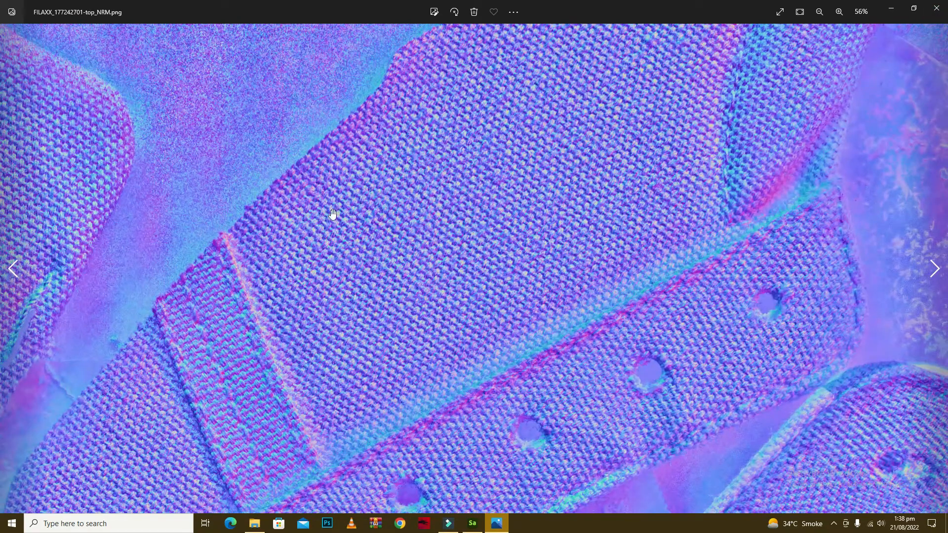
{"action": "left_click", "coordinate": [936, 8]}
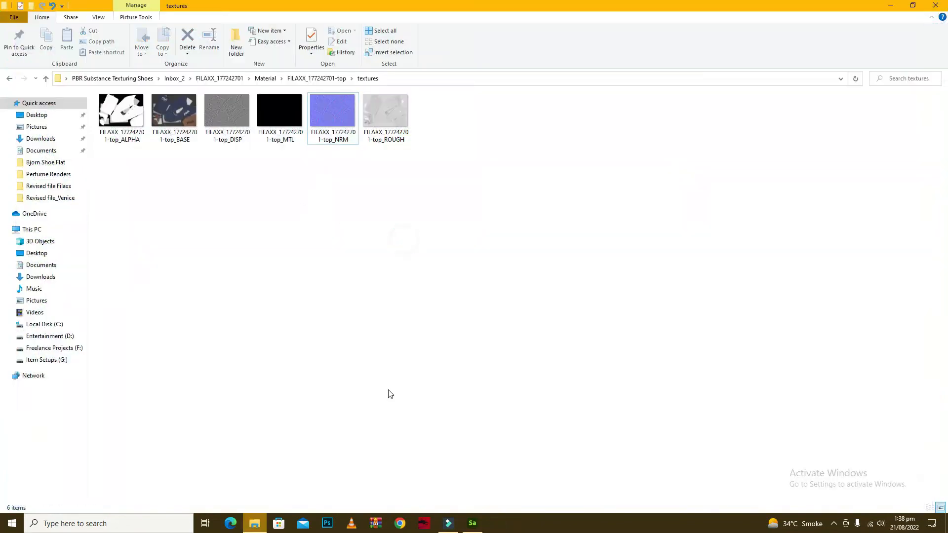
Import the six FILAXX_177242701-top maps into Substance 3D Sampler using the Texture import template with a base material added
{"action": "left_click", "coordinate": [473, 524]}
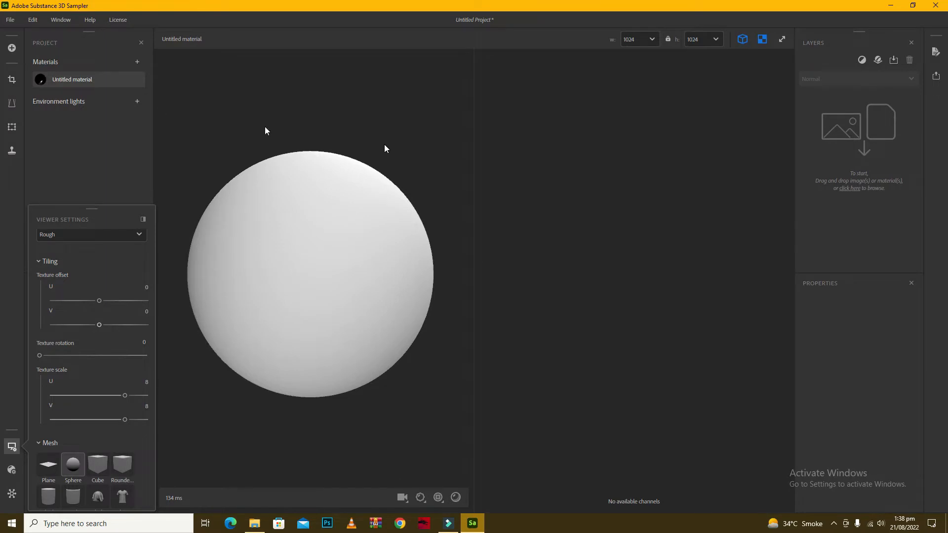
{"action": "left_click", "coordinate": [890, 5]}
{"action": "left_click_drag", "start_coordinate": [466, 177], "coordinate": [868, 171]}
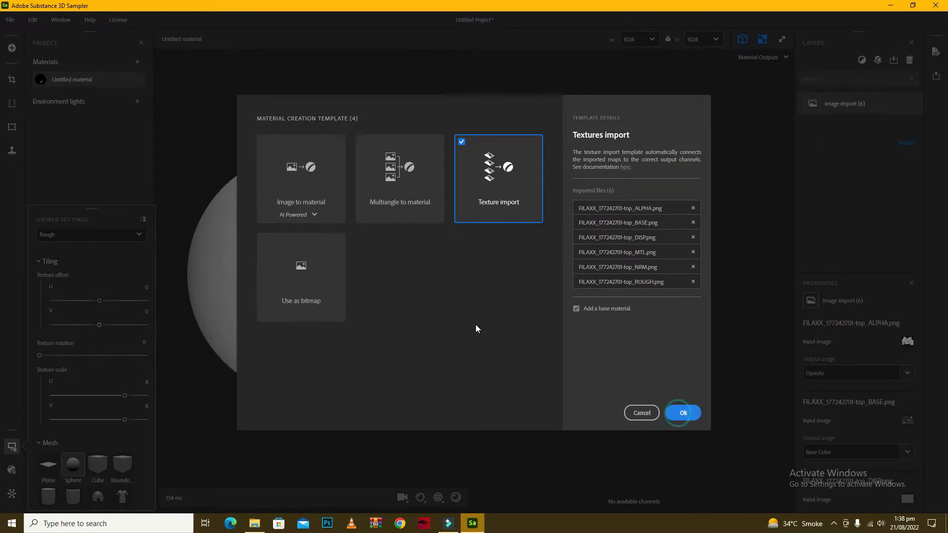
{"action": "key", "text": "Return"}
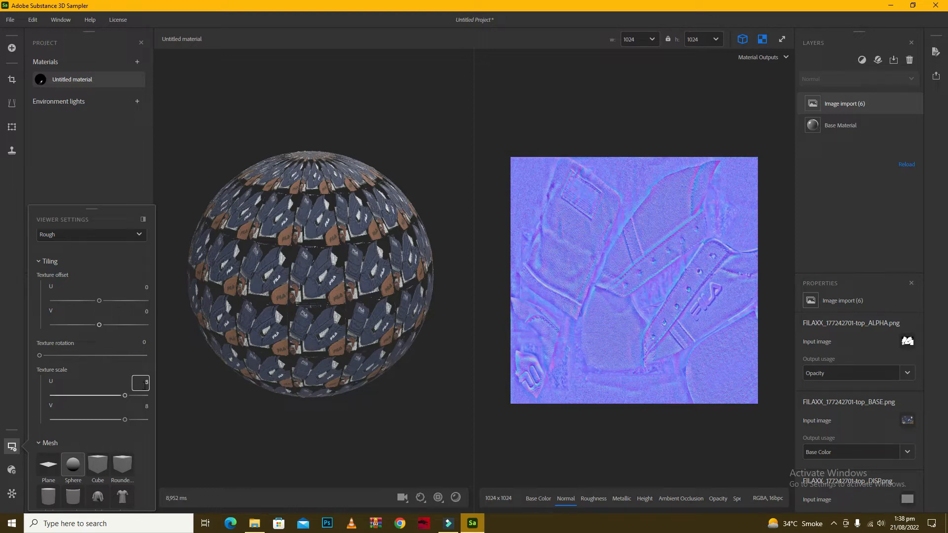
Set the preview's texture scale to 1 in both U and V
{"action": "left_click", "coordinate": [12, 451]}
{"action": "left_click", "coordinate": [12, 450]}
{"action": "left_click", "coordinate": [12, 450]}
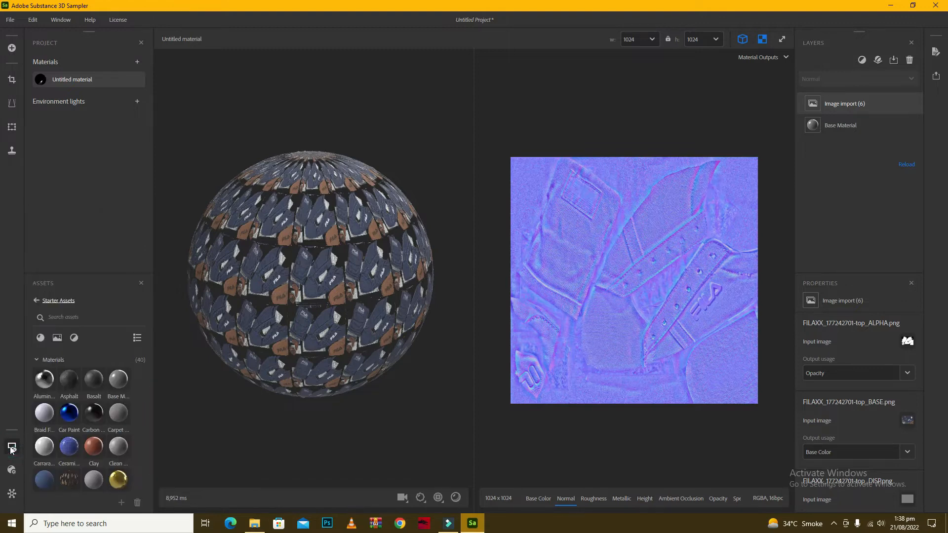
{"action": "left_click", "coordinate": [12, 450]}
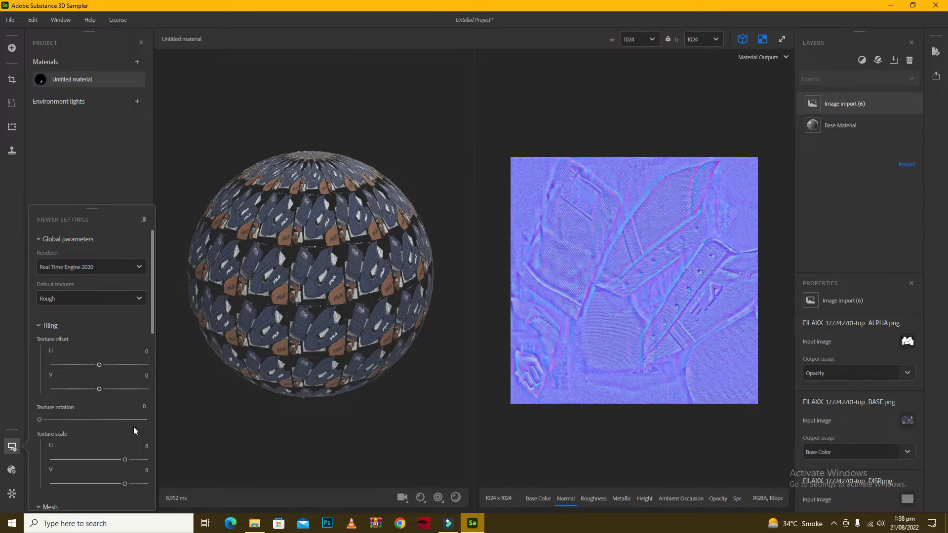
{"action": "left_click", "coordinate": [147, 447]}
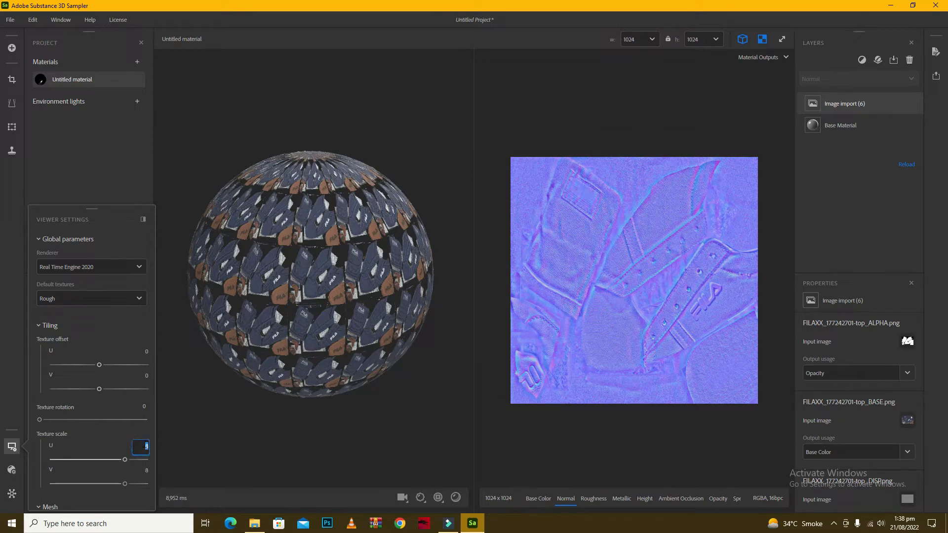
{"action": "type", "text": "1"}
{"action": "key", "text": "Return"}
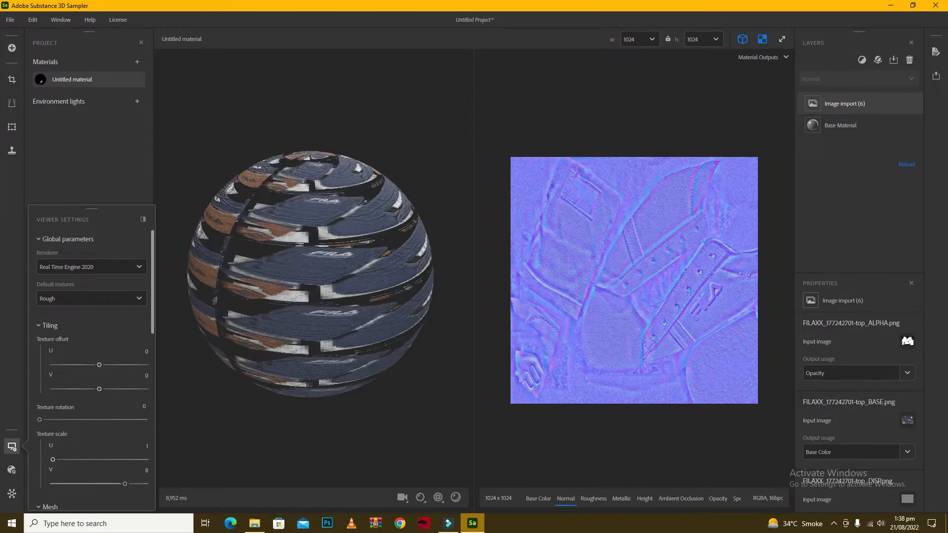
{"action": "left_click", "coordinate": [144, 470]}
{"action": "type", "text": "1"}
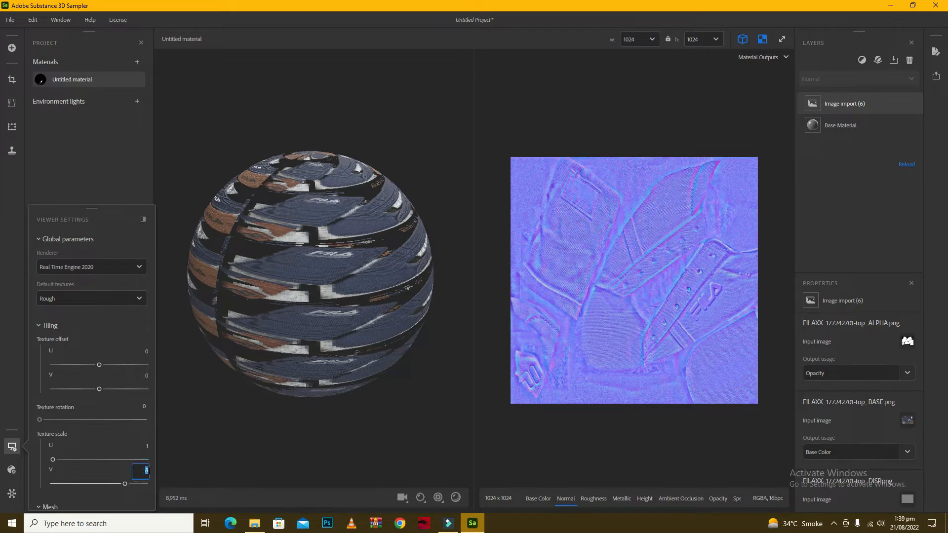
{"action": "key", "text": "Return"}
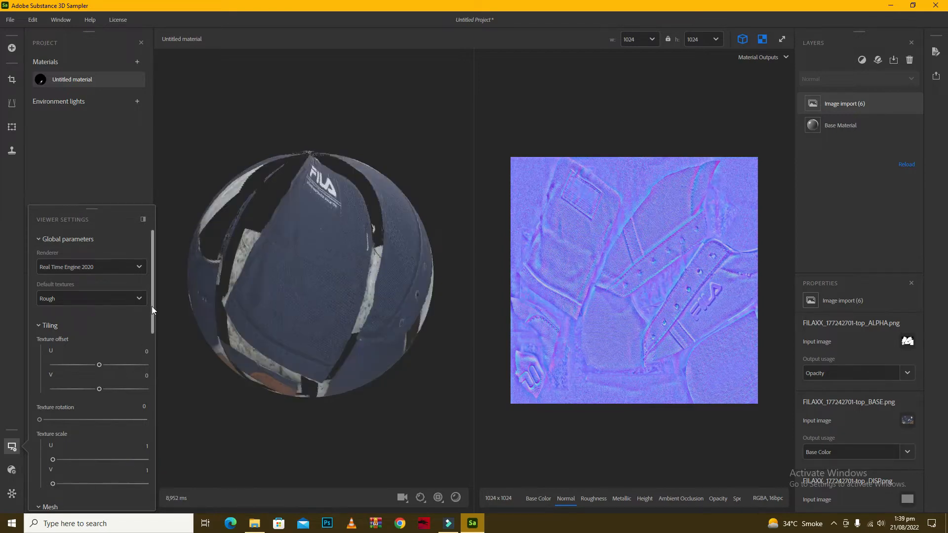
Change the preview mesh to Plane and inspect the shoe pieces on it from closer up
{"action": "left_click_drag", "start_coordinate": [152, 306], "coordinate": [158, 376]}
{"action": "scroll", "coordinate": [99, 365], "scroll_direction": "down", "scroll_amount": 1}
{"action": "left_click_drag", "start_coordinate": [48, 340], "coordinate": [339, 290]}
{"action": "left_click_drag", "start_coordinate": [354, 205], "coordinate": [321, 260]}
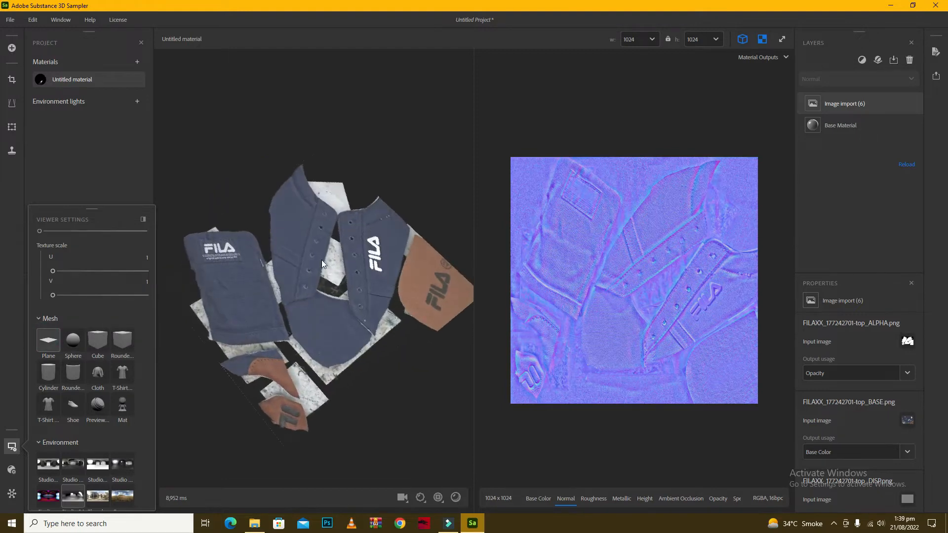
{"action": "scroll", "coordinate": [321, 260], "scroll_direction": "up", "scroll_amount": 6}
{"action": "scroll", "coordinate": [313, 272], "scroll_direction": "down", "scroll_amount": 5}
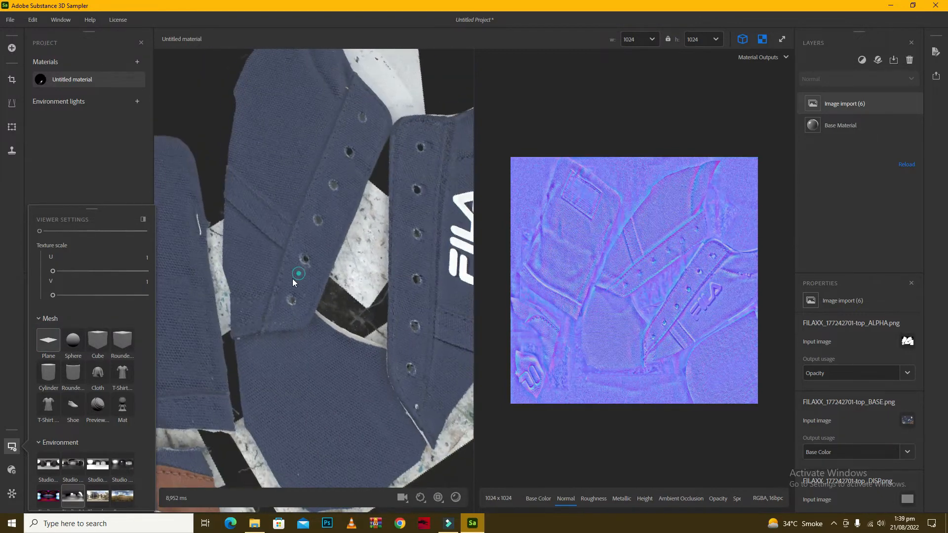
{"action": "left_click_drag", "start_coordinate": [288, 280], "coordinate": [316, 262]}
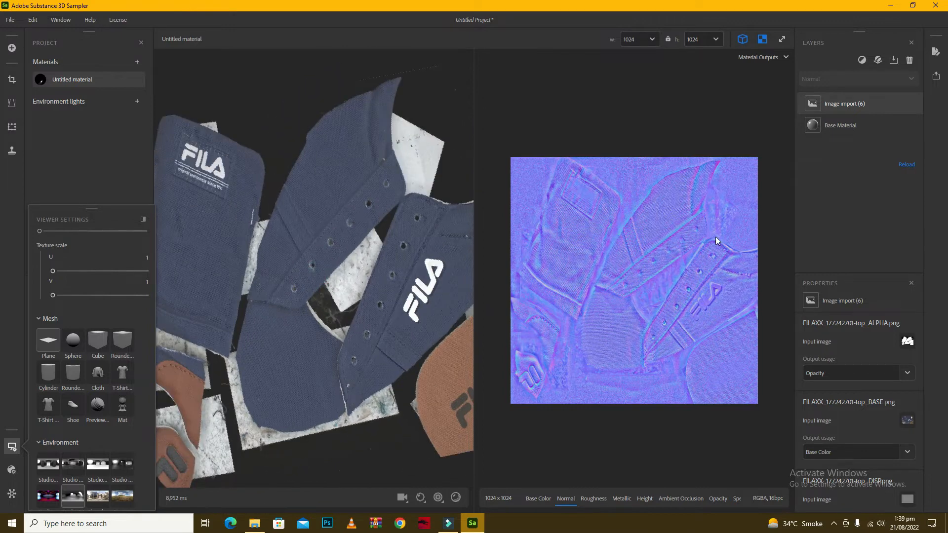
Display the Base Color channel in the 2D view and examine the blue fabric pieces on the plane
{"action": "left_click", "coordinate": [538, 498]}
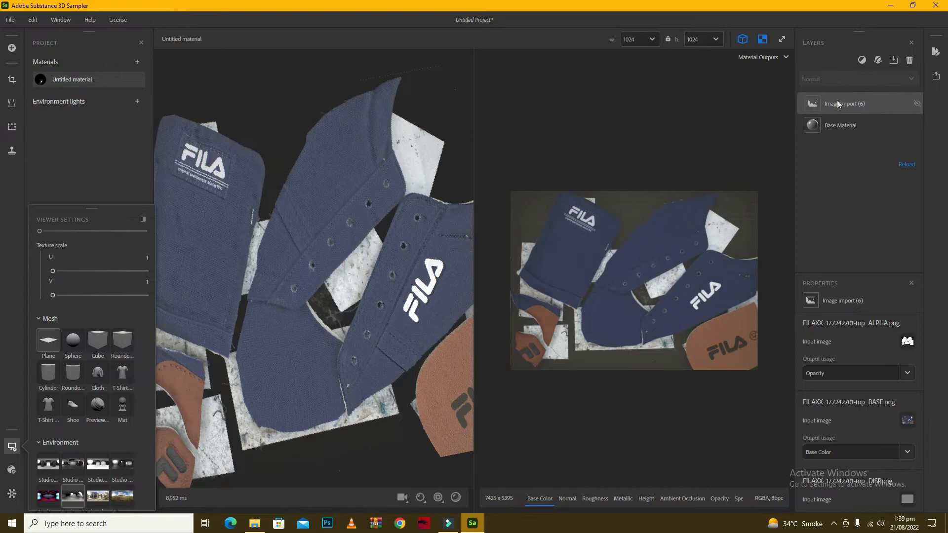
{"action": "left_click_drag", "start_coordinate": [383, 165], "coordinate": [323, 298]}
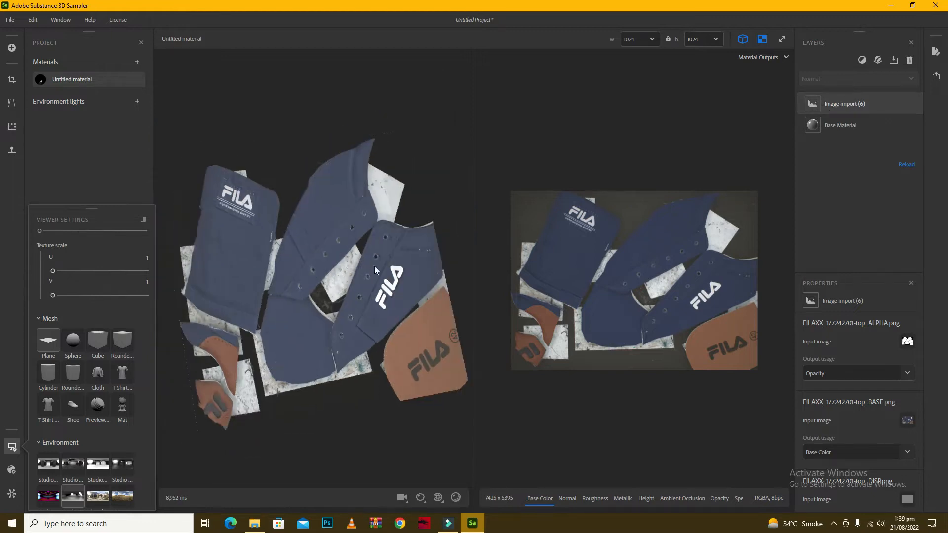
{"action": "left_click_drag", "start_coordinate": [374, 266], "coordinate": [358, 268]}
{"action": "scroll", "coordinate": [356, 190], "scroll_direction": "up", "scroll_amount": 7}
{"action": "scroll", "coordinate": [340, 204], "scroll_direction": "down", "scroll_amount": 2}
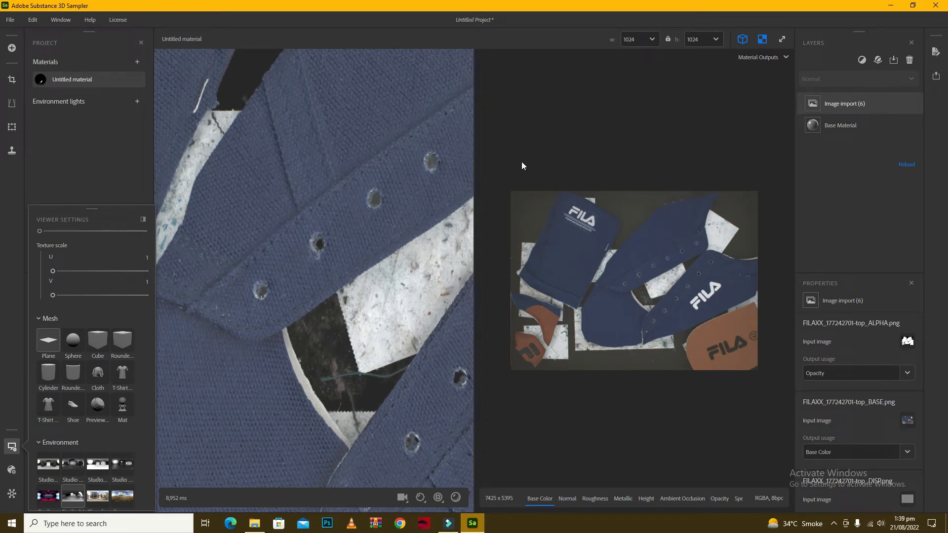
Add a Crop layer above the image import and shrink its frame over the upper blue side panel
{"action": "left_click", "coordinate": [12, 80]}
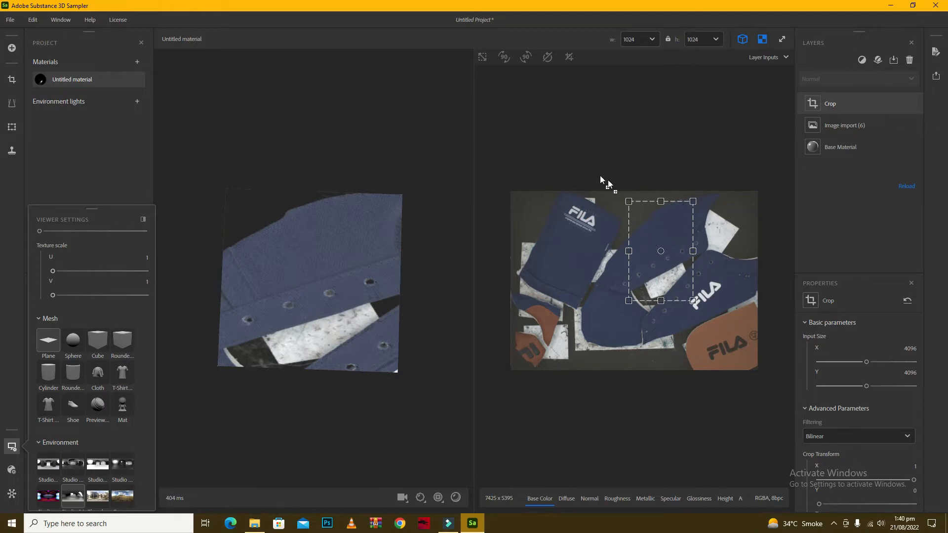
{"action": "scroll", "coordinate": [691, 226], "scroll_direction": "up", "scroll_amount": 3}
{"action": "scroll", "coordinate": [675, 220], "scroll_direction": "down", "scroll_amount": 2}
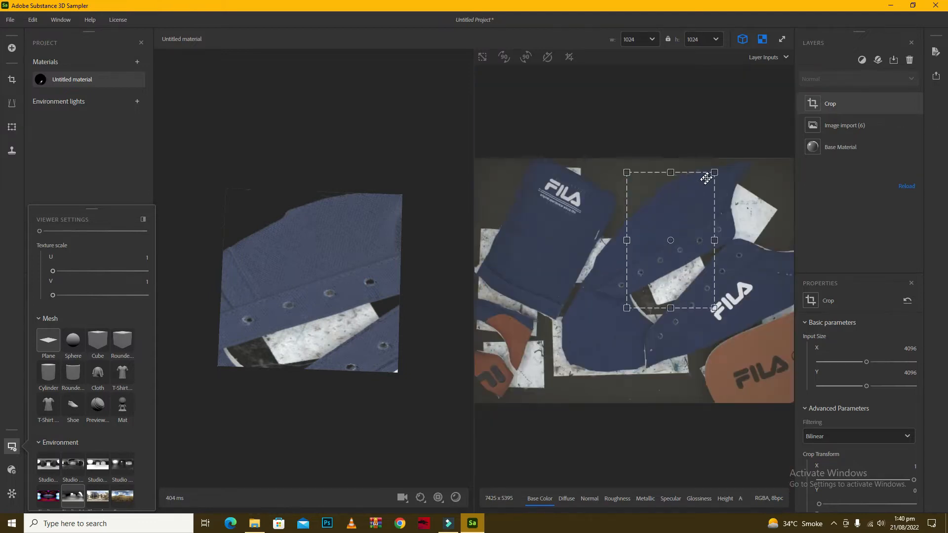
{"action": "left_click_drag", "start_coordinate": [715, 173], "coordinate": [679, 206]}
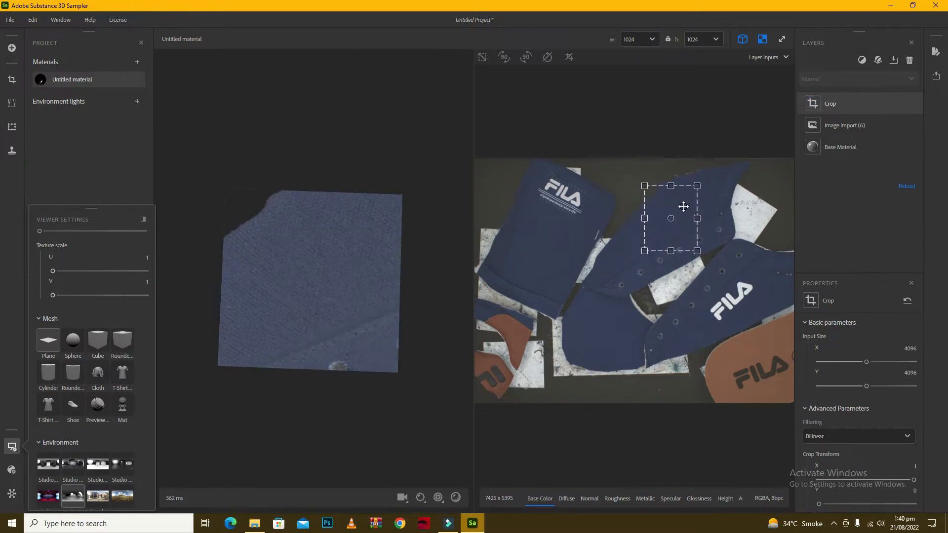
Reduce the crop frame to plain blue fabric clear of the eyelets and seam, and tilt it slightly
{"action": "scroll", "coordinate": [601, 271], "scroll_direction": "up", "scroll_amount": 3}
{"action": "scroll", "coordinate": [719, 144], "scroll_direction": "down", "scroll_amount": 3}
{"action": "scroll", "coordinate": [732, 132], "scroll_direction": "up", "scroll_amount": 4}
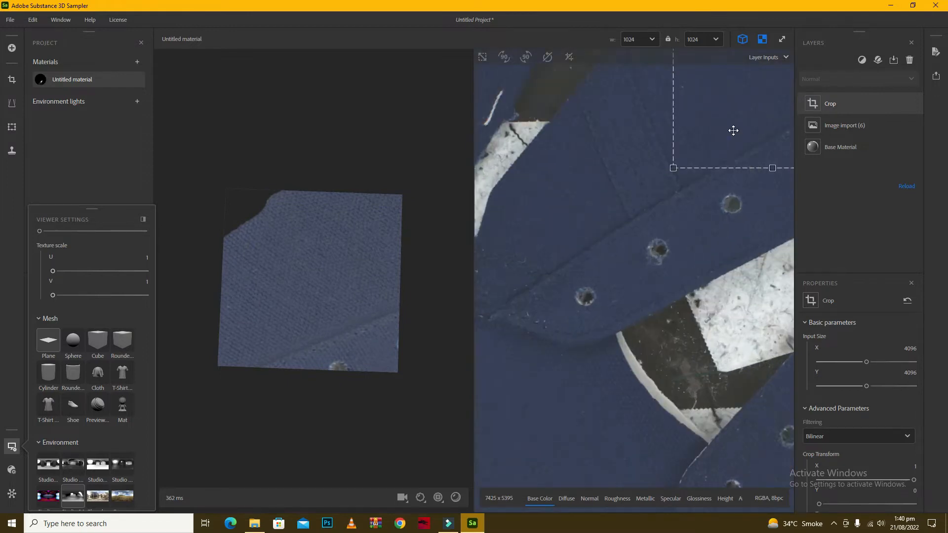
{"action": "scroll", "coordinate": [742, 102], "scroll_direction": "down", "scroll_amount": 3}
{"action": "scroll", "coordinate": [721, 139], "scroll_direction": "up", "scroll_amount": 3}
{"action": "scroll", "coordinate": [726, 121], "scroll_direction": "down", "scroll_amount": 3}
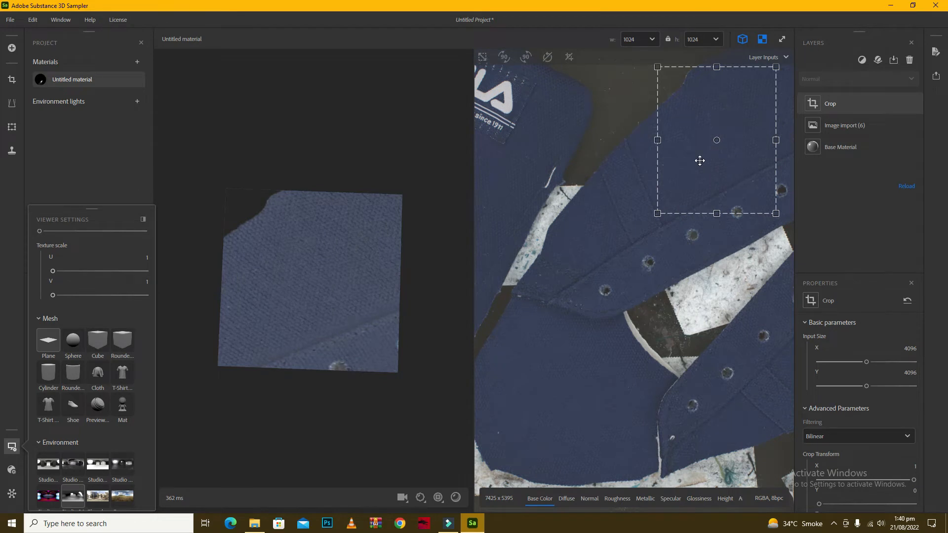
{"action": "left_click_drag", "start_coordinate": [656, 211], "coordinate": [704, 150]}
{"action": "middle_click_drag", "start_coordinate": [663, 213], "coordinate": [504, 343]}
{"action": "scroll", "coordinate": [550, 229], "scroll_direction": "up", "scroll_amount": 3}
{"action": "scroll", "coordinate": [550, 228], "scroll_direction": "down", "scroll_amount": 2}
{"action": "middle_click_drag", "start_coordinate": [645, 335], "coordinate": [612, 396]}
{"action": "scroll", "coordinate": [568, 222], "scroll_direction": "up", "scroll_amount": 3}
{"action": "middle_click_drag", "start_coordinate": [658, 209], "coordinate": [578, 425]}
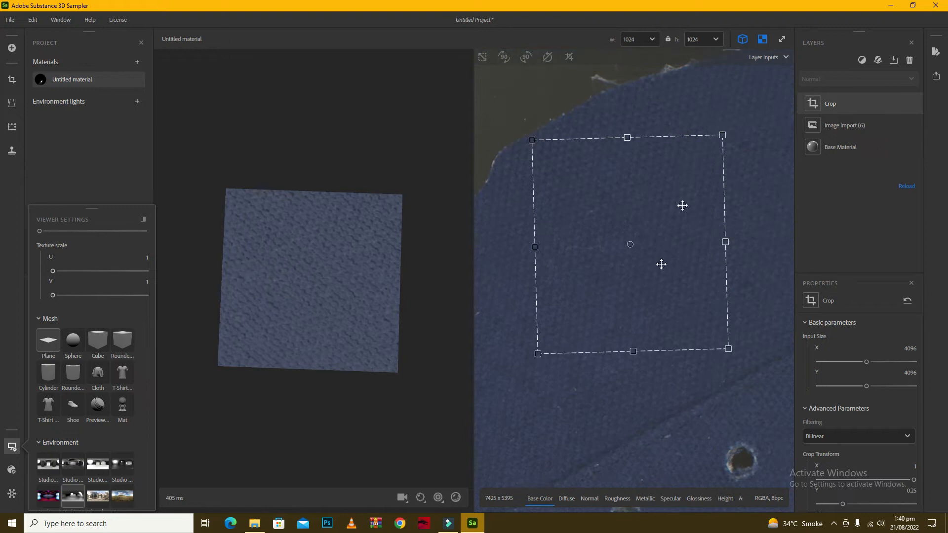
Resize and reposition the crop frame within the plain blue fabric, and make it square
{"action": "mouse_move", "coordinate": [722, 137]}
{"action": "left_mouse_down"}
{"action": "mouse_move", "coordinate": [736, 147]}
{"action": "mouse_move", "coordinate": [737, 138]}
{"action": "left_mouse_up"}
{"action": "scroll", "coordinate": [648, 233], "scroll_direction": "down", "scroll_amount": 3}
{"action": "middle_click_drag", "start_coordinate": [627, 237], "coordinate": [682, 163]}
{"action": "left_click_drag", "start_coordinate": [648, 215], "coordinate": [663, 208]}
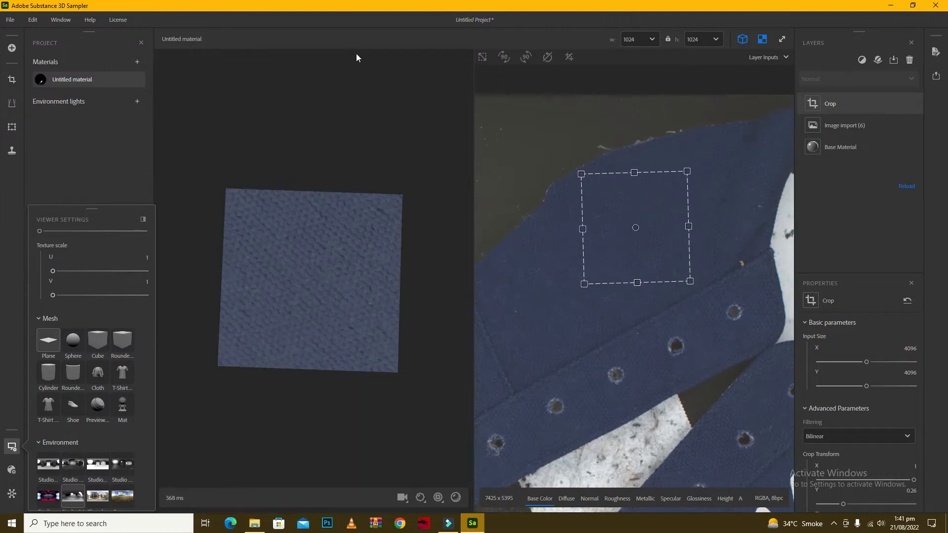
{"action": "left_click", "coordinate": [482, 56]}
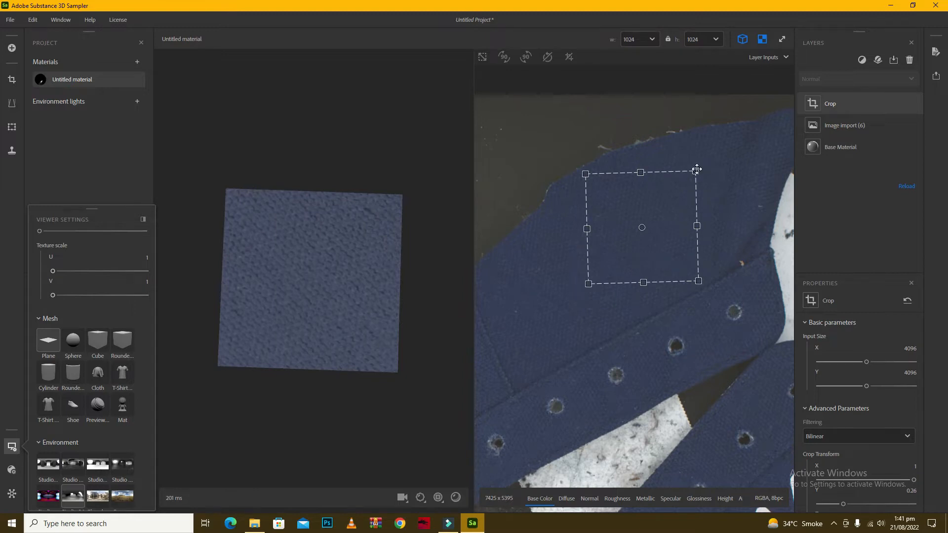
Rotate the crop frame clockwise to align it with the fabric weave, fit it inside the panel and make it square
{"action": "left_click_drag", "start_coordinate": [702, 163], "coordinate": [723, 169]}
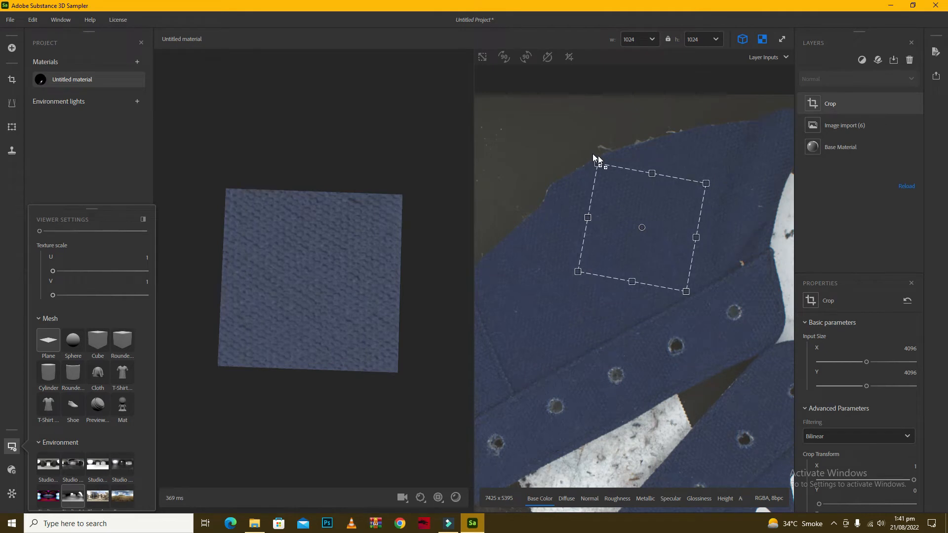
{"action": "mouse_move", "coordinate": [708, 182]}
{"action": "left_mouse_down"}
{"action": "mouse_move", "coordinate": [717, 182]}
{"action": "mouse_move", "coordinate": [709, 194]}
{"action": "left_mouse_up"}
{"action": "left_click", "coordinate": [483, 54]}
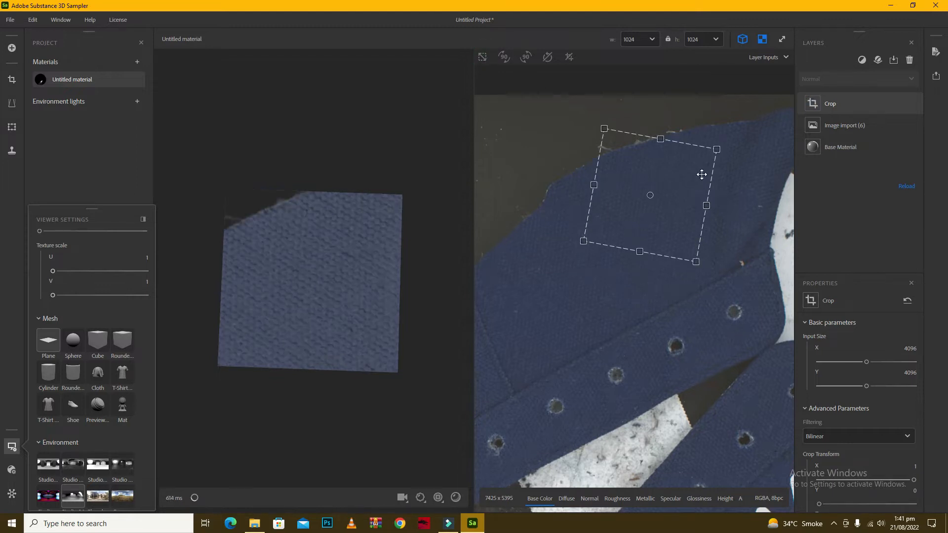
{"action": "left_click_drag", "start_coordinate": [674, 161], "coordinate": [690, 187]}
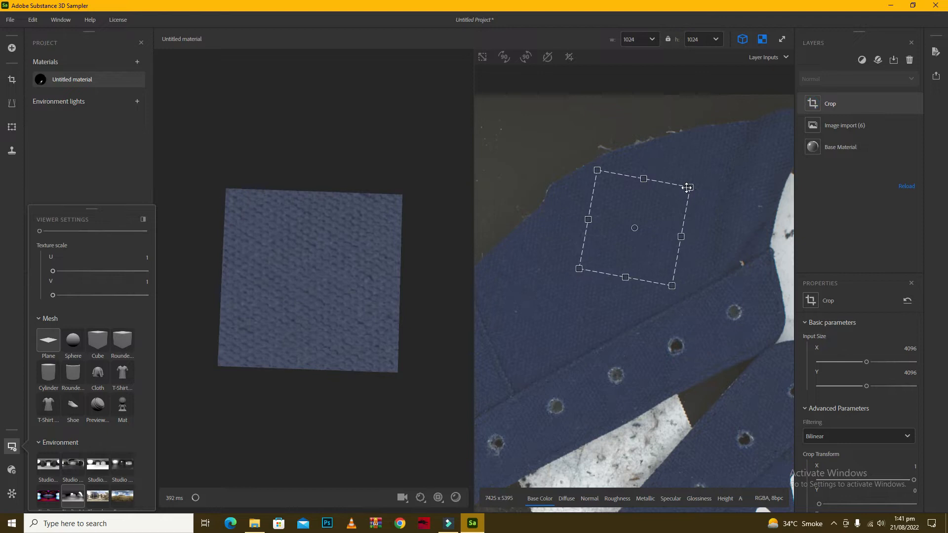
{"action": "left_click", "coordinate": [486, 58]}
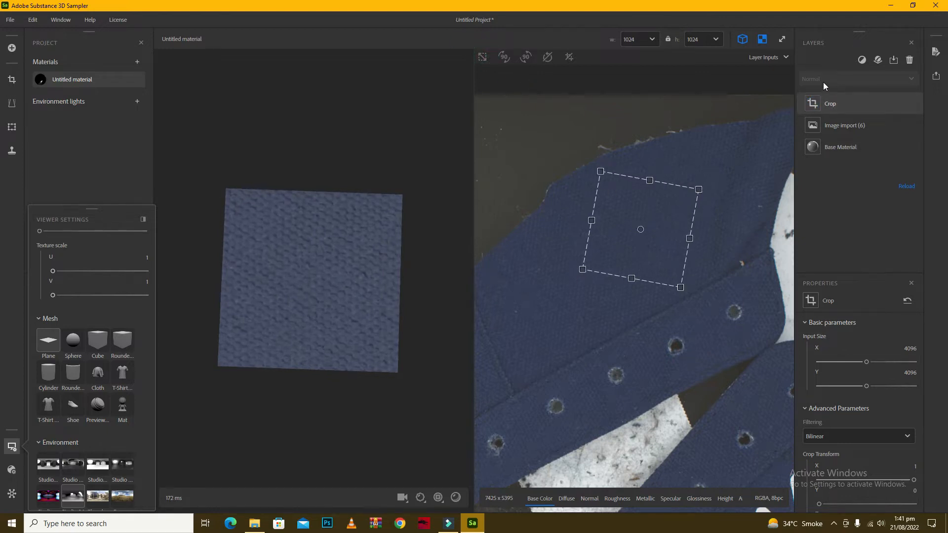
Nudge the crop frame slightly upward and set the preview's texture scale to 4 in both U and V
{"action": "left_click_drag", "start_coordinate": [659, 208], "coordinate": [659, 207]}
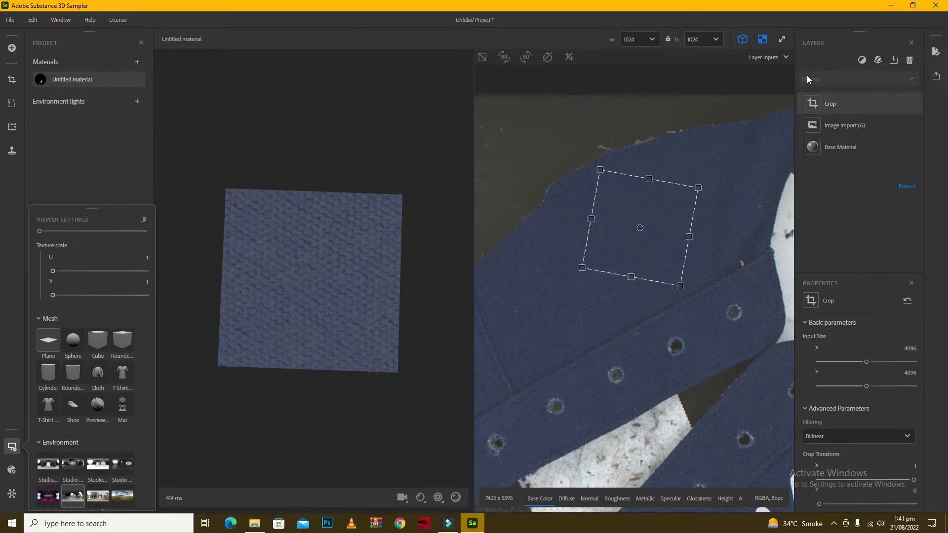
{"action": "double_click", "coordinate": [147, 257]}
{"action": "key", "text": "Return"}
{"action": "double_click", "coordinate": [144, 282]}
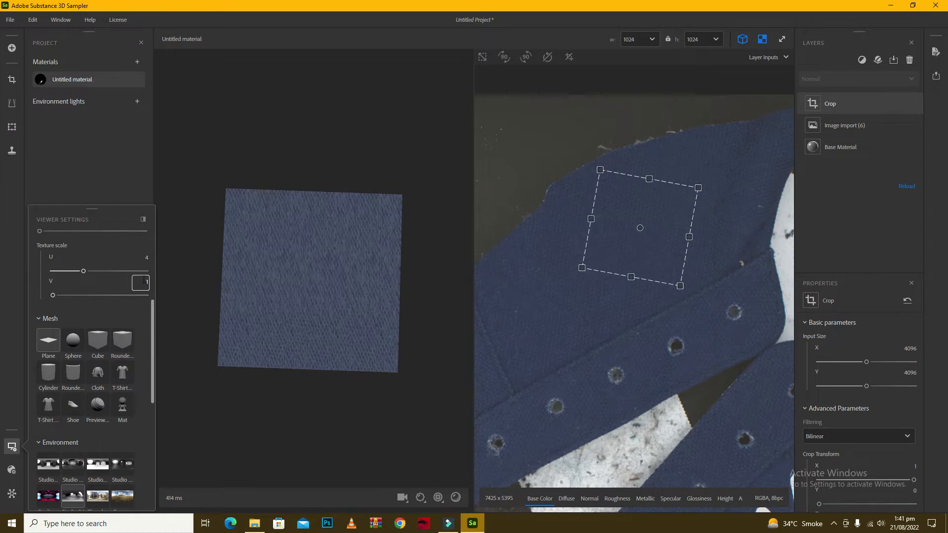
{"action": "type", "text": "4"}
{"action": "key", "text": "Return"}
{"action": "scroll", "coordinate": [366, 250], "scroll_direction": "up", "scroll_amount": 5}
{"action": "scroll", "coordinate": [284, 202], "scroll_direction": "down", "scroll_amount": 5}
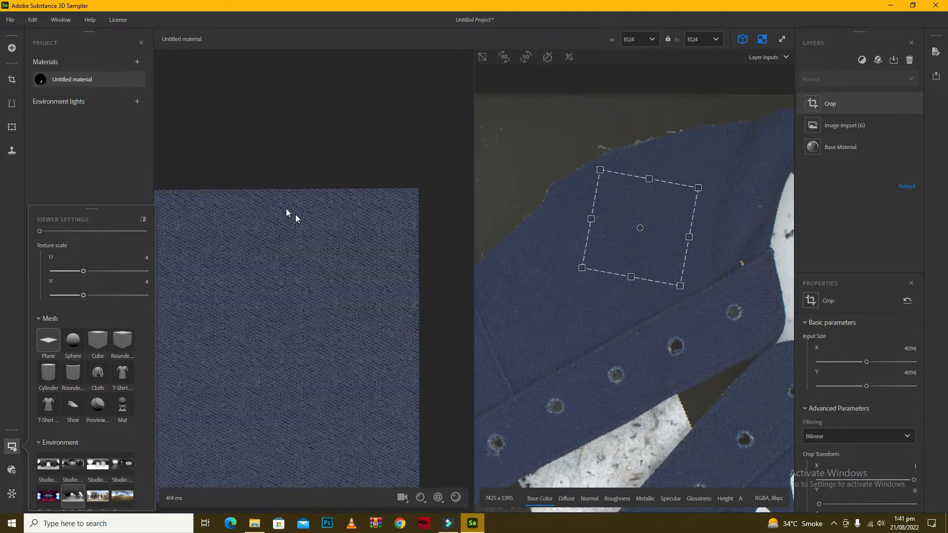
{"action": "middle_click_drag", "start_coordinate": [329, 258], "coordinate": [361, 217]}
{"action": "scroll", "coordinate": [295, 254], "scroll_direction": "up", "scroll_amount": 4}
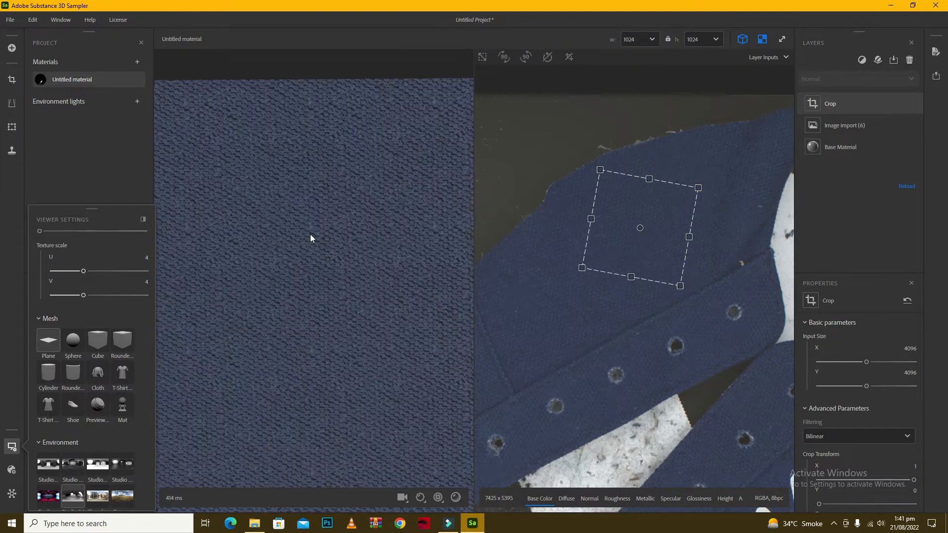
{"action": "scroll", "coordinate": [323, 244], "scroll_direction": "down", "scroll_amount": 5}
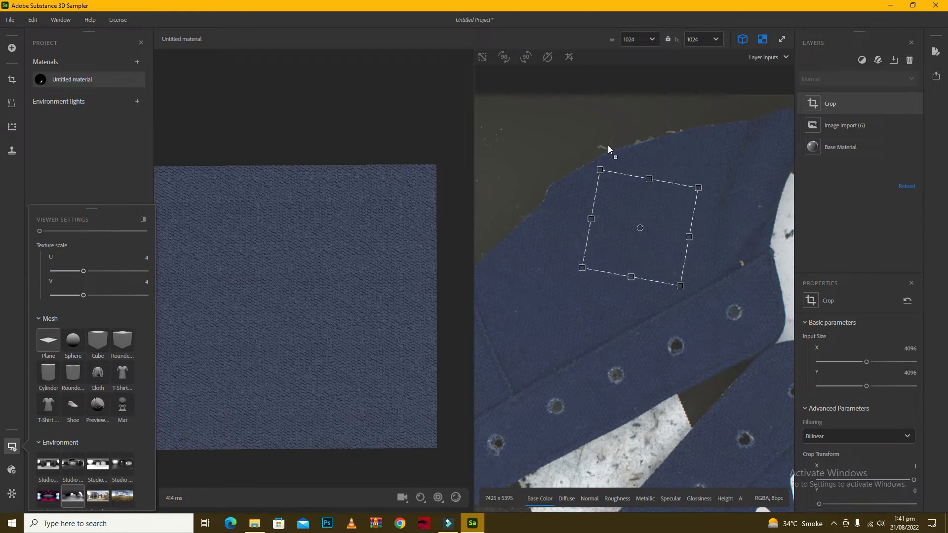
Add an Equalize filter above the Crop layer and fit its input image in the 2D view
{"action": "left_click", "coordinate": [862, 60]}
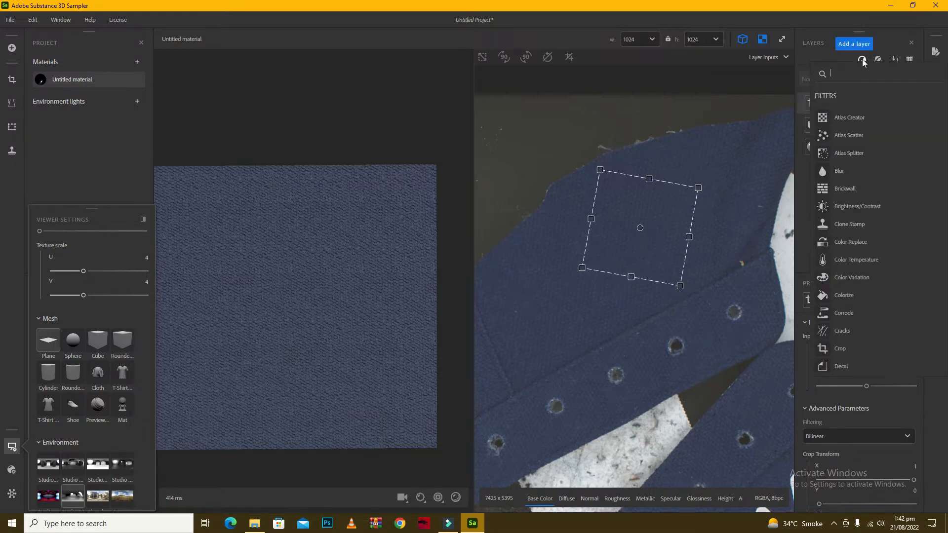
{"action": "type", "text": "equ"}
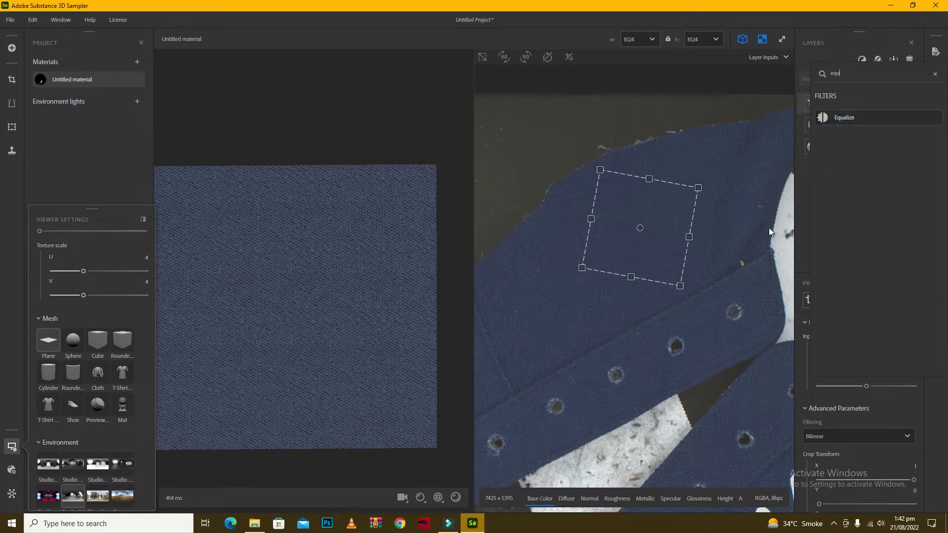
{"action": "key", "text": "Return"}
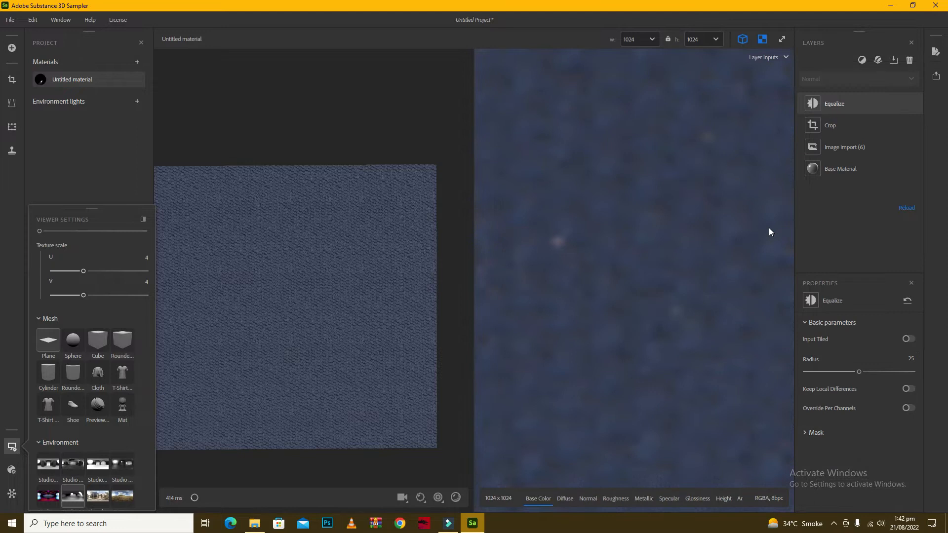
{"action": "scroll", "coordinate": [664, 247], "scroll_direction": "down", "scroll_amount": 2}
{"action": "middle_click_drag", "start_coordinate": [599, 301], "coordinate": [731, 102]}
{"action": "scroll", "coordinate": [704, 188], "scroll_direction": "down", "scroll_amount": 2}
{"action": "middle_click_drag", "start_coordinate": [607, 250], "coordinate": [626, 244]}
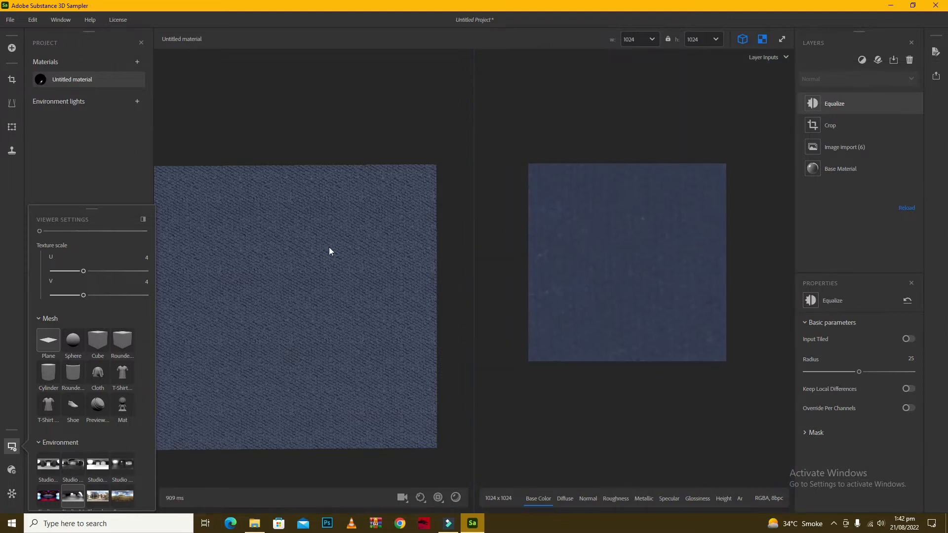
Try Equalize radius values of 1.89 and 3.54, checking the weave's evenness in the 3D preview
{"action": "left_click", "coordinate": [823, 371]}
{"action": "left_click", "coordinate": [810, 372]}
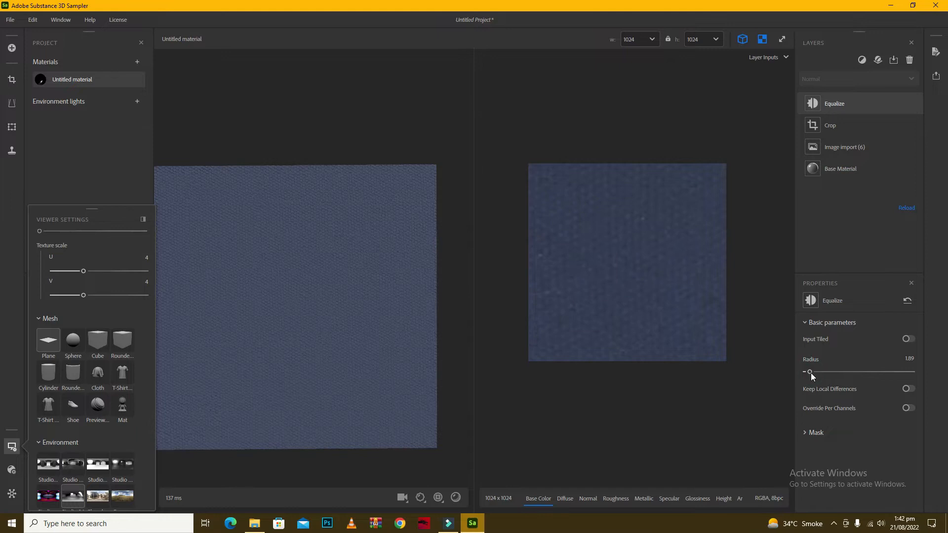
{"action": "scroll", "coordinate": [394, 289], "scroll_direction": "up", "scroll_amount": 2}
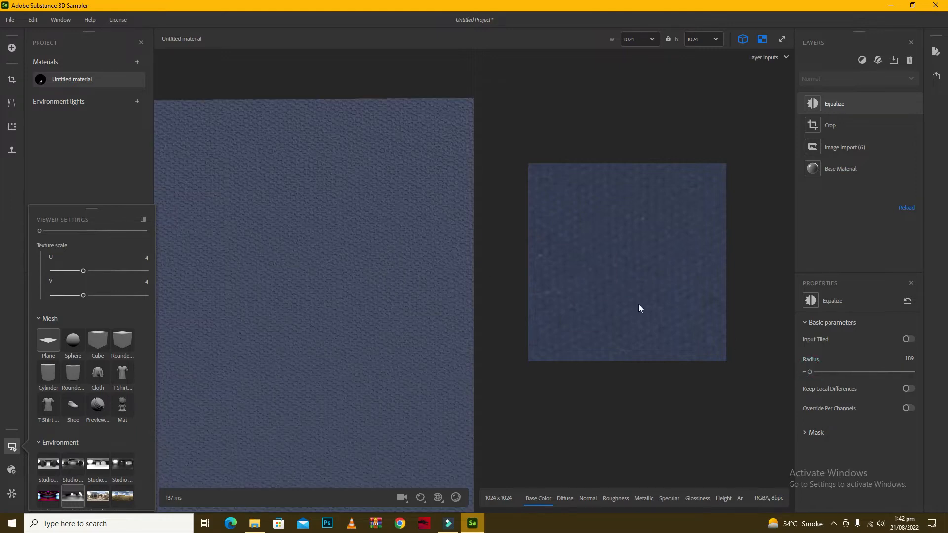
{"action": "scroll", "coordinate": [373, 110], "scroll_direction": "up", "scroll_amount": 1}
{"action": "scroll", "coordinate": [344, 184], "scroll_direction": "down", "scroll_amount": 1}
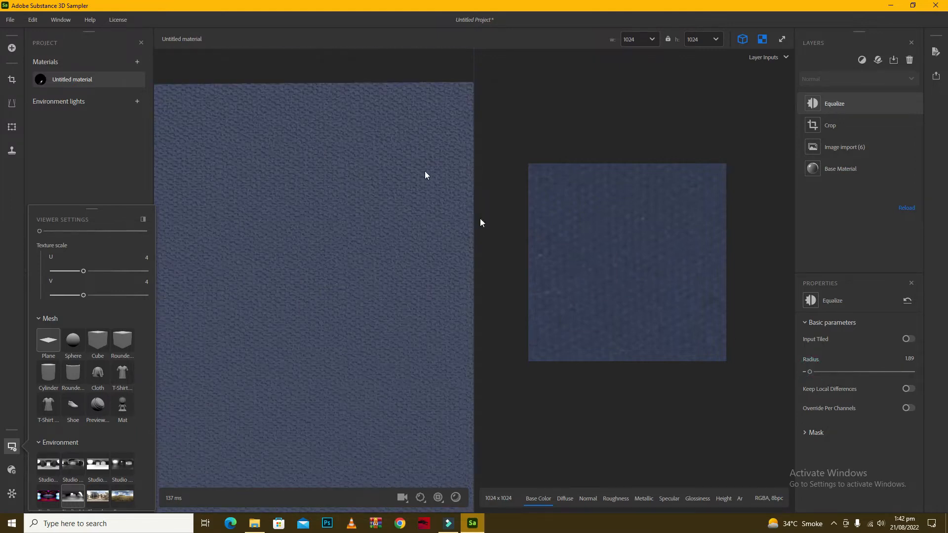
{"action": "left_click", "coordinate": [814, 372]}
{"action": "scroll", "coordinate": [413, 268], "scroll_direction": "down", "scroll_amount": 2}
{"action": "double_click", "coordinate": [909, 359]}
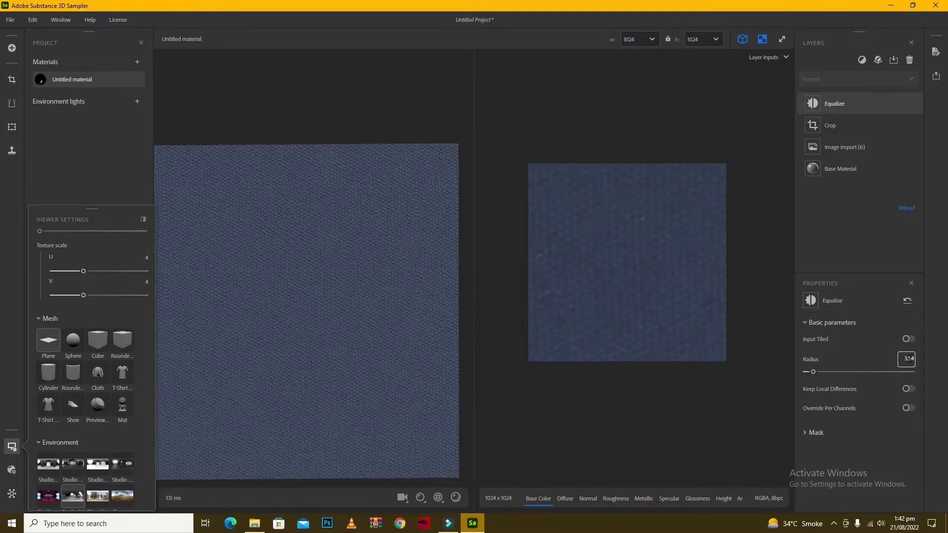
{"action": "scroll", "coordinate": [386, 239], "scroll_direction": "up", "scroll_amount": 4}
{"action": "scroll", "coordinate": [387, 239], "scroll_direction": "down", "scroll_amount": 3}
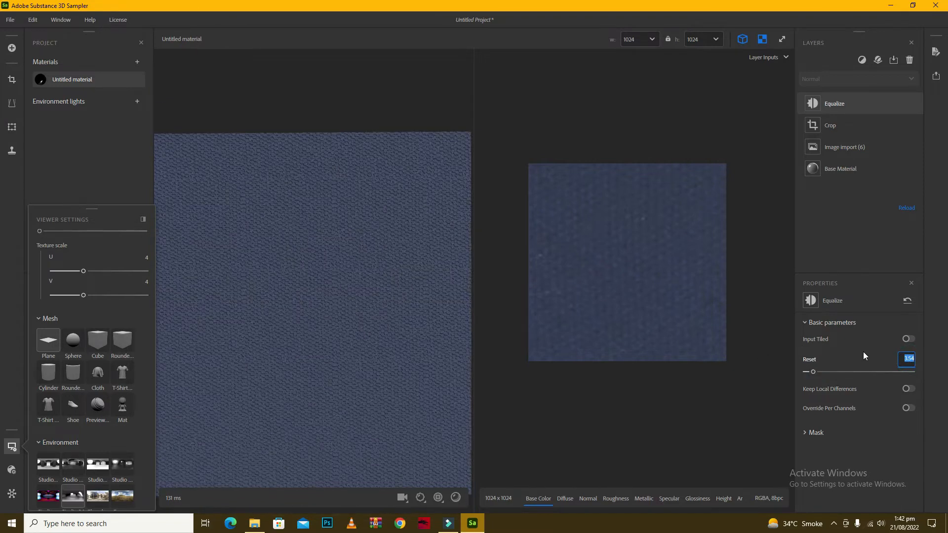
Set the Equalize radius to 4 and check the weave up close in the 3D preview
{"action": "left_click_drag", "start_coordinate": [814, 375], "coordinate": [812, 373]}
{"action": "double_click", "coordinate": [908, 359]}
{"action": "type", "text": "4"}
{"action": "key", "text": "Return"}
{"action": "scroll", "coordinate": [327, 248], "scroll_direction": "up", "scroll_amount": 5}
{"action": "middle_click_drag", "start_coordinate": [407, 164], "coordinate": [366, 230]}
{"action": "scroll", "coordinate": [346, 215], "scroll_direction": "down", "scroll_amount": 2}
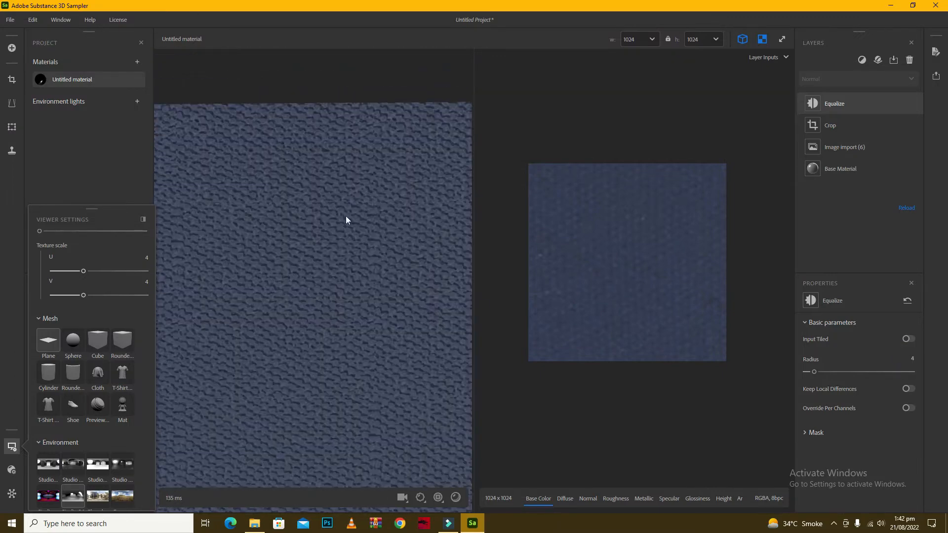
Add a Tiling filter above the Equalize layer
{"action": "left_click", "coordinate": [862, 60]}
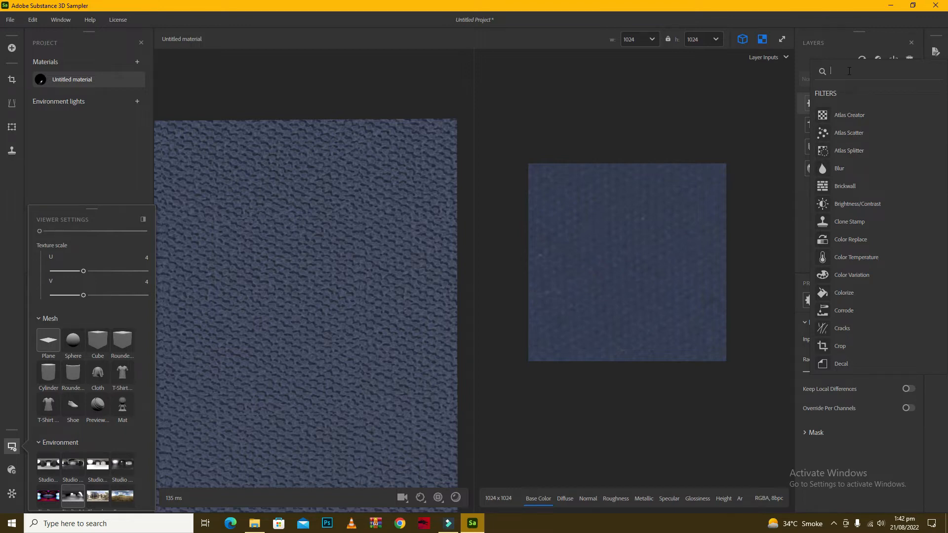
{"action": "type", "text": "til"}
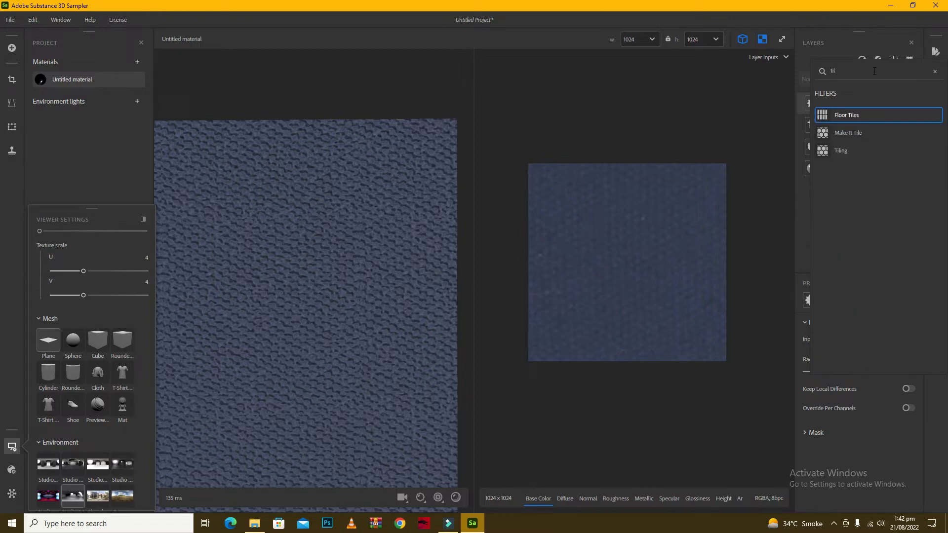
{"action": "left_click", "coordinate": [841, 149]}
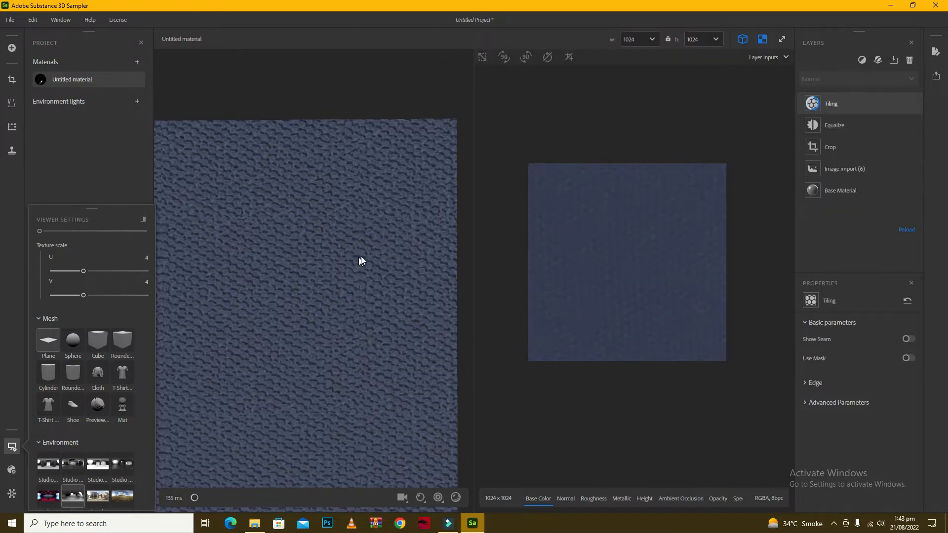
{"action": "right_click_drag", "start_coordinate": [371, 87], "coordinate": [368, 197]}
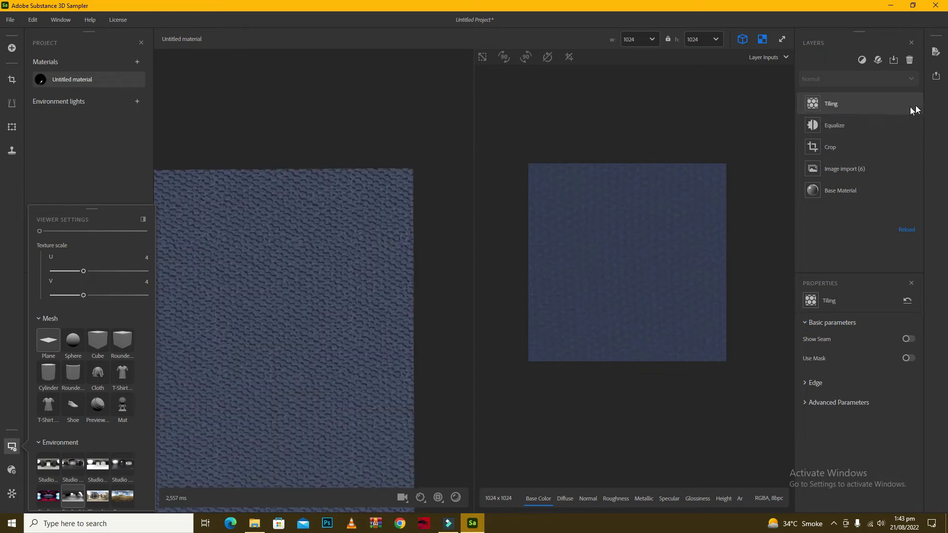
Hide the Tiling layer, then check the underlying layers' inputs against the material outputs and toggle Equalize off and on
{"action": "left_click", "coordinate": [917, 102]}
{"action": "left_click", "coordinate": [837, 122]}
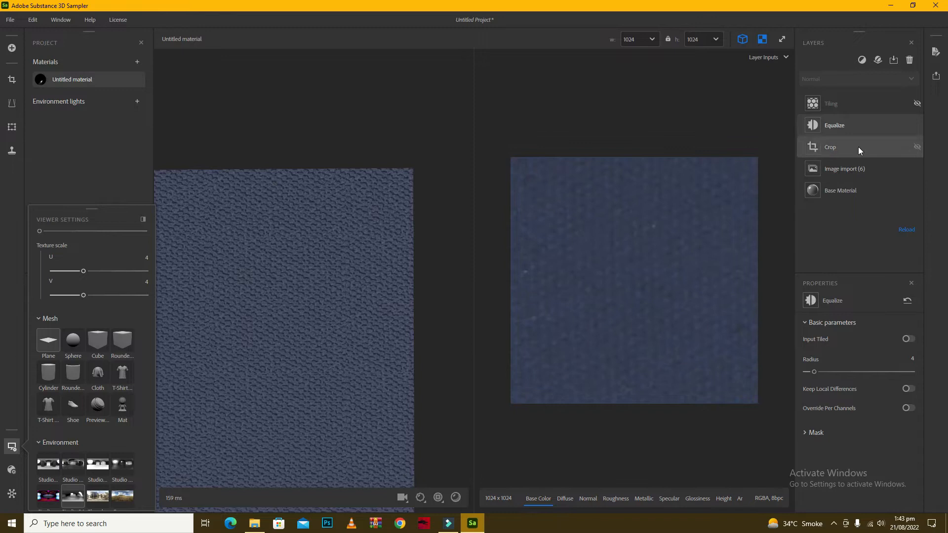
{"action": "left_click", "coordinate": [834, 170]}
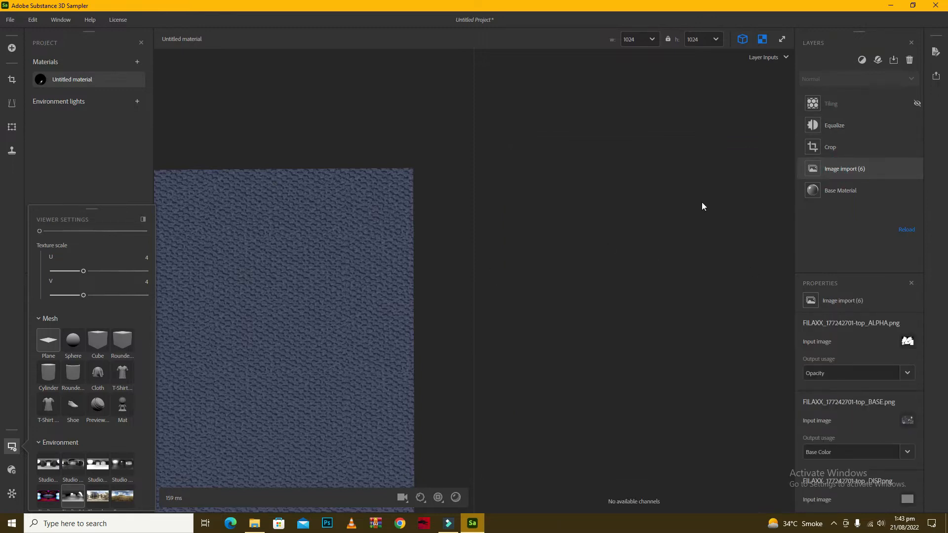
{"action": "left_click", "coordinate": [769, 57]}
{"action": "left_click", "coordinate": [730, 109]}
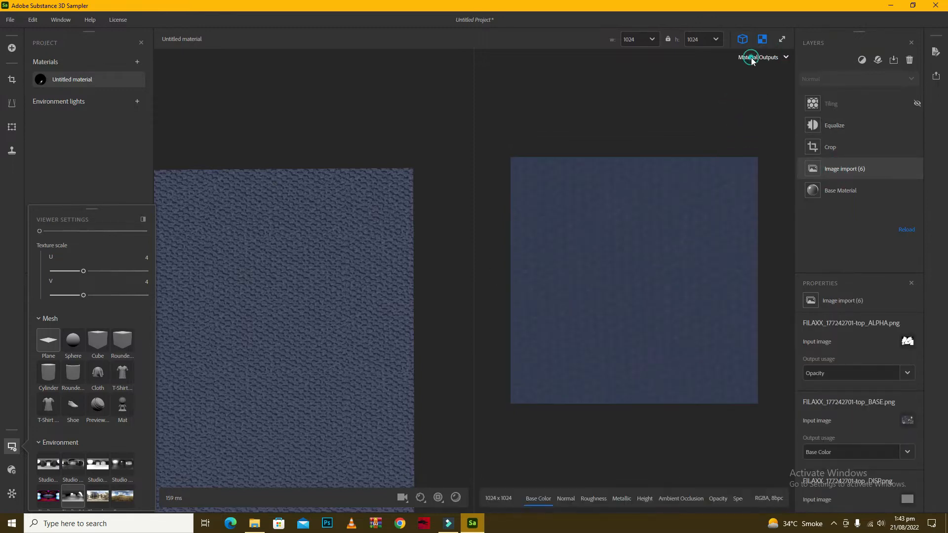
{"action": "left_click", "coordinate": [752, 58]}
{"action": "left_click", "coordinate": [717, 107]}
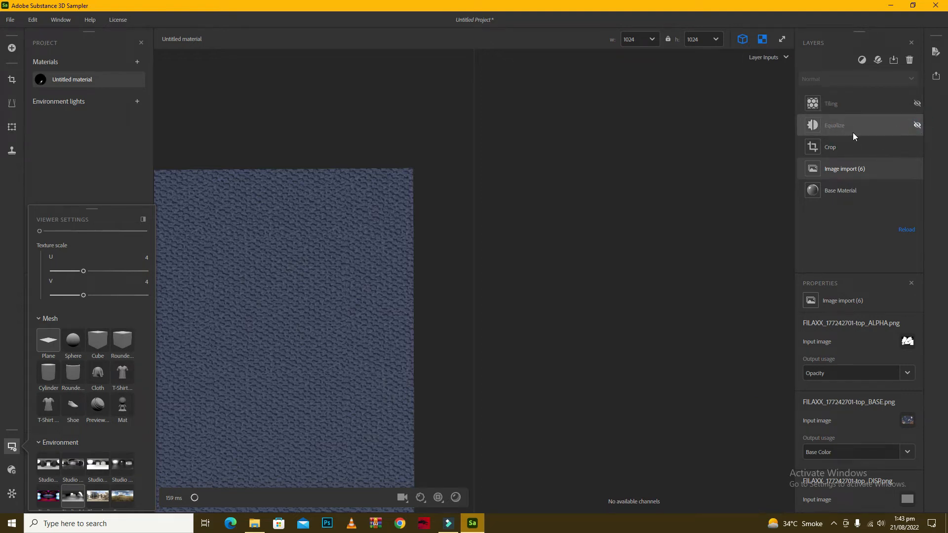
{"action": "left_click", "coordinate": [917, 125]}
Select the Crop layer and rotate its frame slightly counterclockwise on the blue fabric
{"action": "left_click", "coordinate": [837, 147]}
{"action": "scroll", "coordinate": [709, 247], "scroll_direction": "up", "scroll_amount": 5}
{"action": "middle_click_drag", "start_coordinate": [751, 132], "coordinate": [638, 380]}
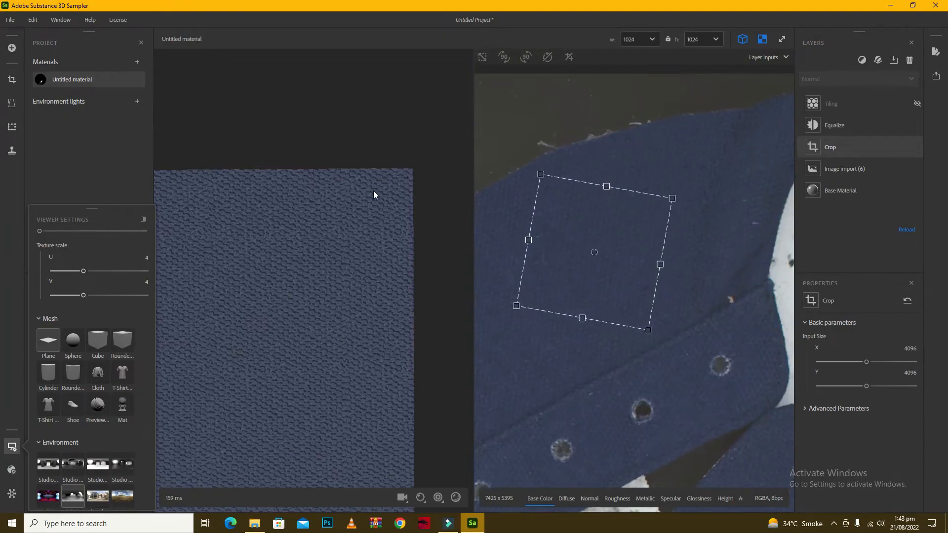
{"action": "scroll", "coordinate": [373, 188], "scroll_direction": "down", "scroll_amount": 5}
{"action": "mouse_move", "coordinate": [319, 256]}
{"action": "middle_mouse_down"}
{"action": "mouse_move", "coordinate": [363, 204]}
{"action": "mouse_move", "coordinate": [310, 249]}
{"action": "middle_mouse_up"}
{"action": "scroll", "coordinate": [359, 201], "scroll_direction": "up", "scroll_amount": 5}
{"action": "scroll", "coordinate": [387, 186], "scroll_direction": "up", "scroll_amount": 3}
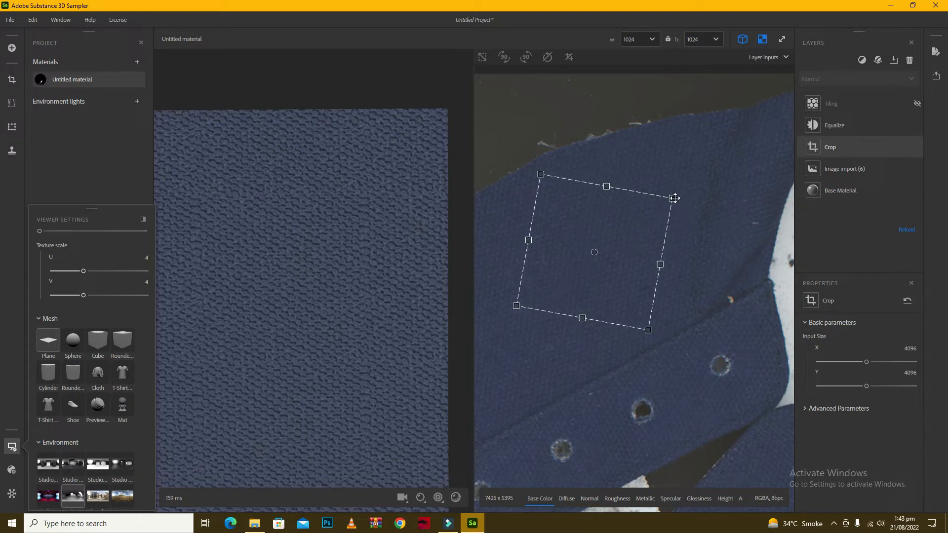
{"action": "mouse_move", "coordinate": [682, 188]}
{"action": "left_mouse_down"}
{"action": "mouse_move", "coordinate": [692, 196]}
{"action": "mouse_move", "coordinate": [682, 188]}
{"action": "left_mouse_up"}
{"action": "left_click_drag", "start_coordinate": [682, 188], "coordinate": [677, 187]}
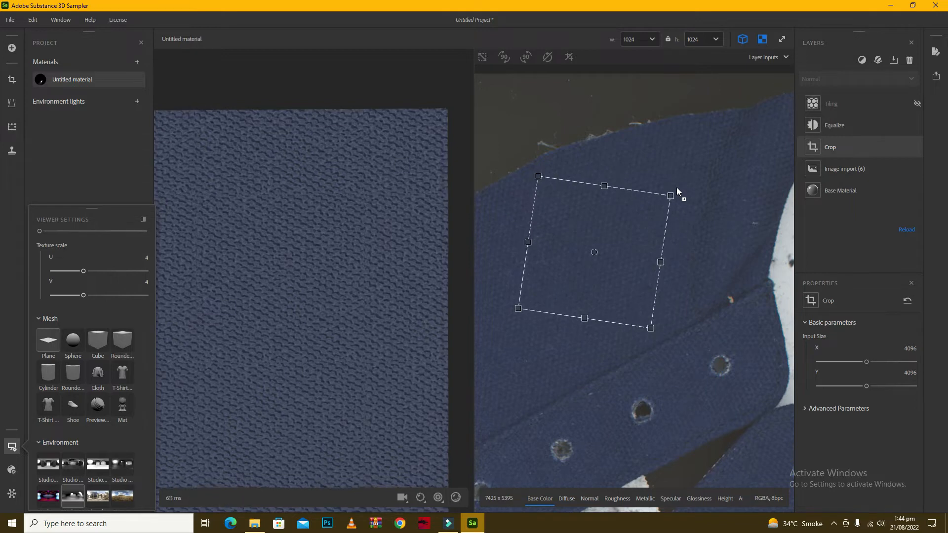
Move the crop frame toward the fabric's upper edge and rotate it clockwise to about 30 degrees
{"action": "left_click_drag", "start_coordinate": [593, 200], "coordinate": [610, 179]}
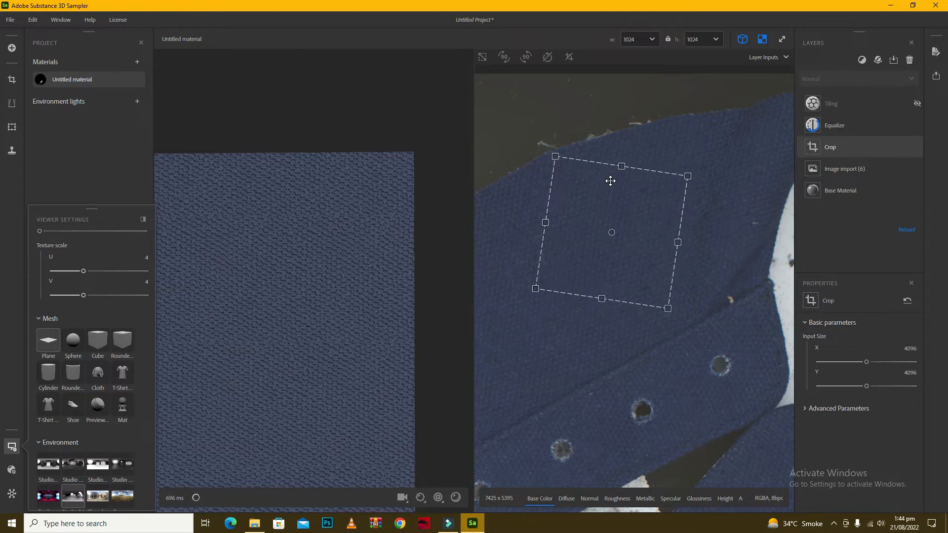
{"action": "left_click_drag", "start_coordinate": [556, 157], "coordinate": [572, 155]}
{"action": "left_click_drag", "start_coordinate": [660, 322], "coordinate": [649, 325]}
{"action": "left_click_drag", "start_coordinate": [699, 206], "coordinate": [685, 210]}
{"action": "left_click_drag", "start_coordinate": [517, 270], "coordinate": [514, 260]}
Examine the re-cropped fabric in the 3D preview at different distances for weave alignment and visible repetition
{"action": "scroll", "coordinate": [372, 187], "scroll_direction": "down", "scroll_amount": 1}
{"action": "scroll", "coordinate": [259, 302], "scroll_direction": "up", "scroll_amount": 2}
{"action": "scroll", "coordinate": [378, 192], "scroll_direction": "down", "scroll_amount": 1}
{"action": "scroll", "coordinate": [379, 189], "scroll_direction": "up", "scroll_amount": 2}
{"action": "scroll", "coordinate": [378, 189], "scroll_direction": "down", "scroll_amount": 1}
{"action": "scroll", "coordinate": [397, 191], "scroll_direction": "down", "scroll_amount": 1}
{"action": "scroll", "coordinate": [377, 156], "scroll_direction": "up", "scroll_amount": 2}
{"action": "scroll", "coordinate": [377, 156], "scroll_direction": "down", "scroll_amount": 2}
{"action": "scroll", "coordinate": [361, 187], "scroll_direction": "up", "scroll_amount": 2}
{"action": "scroll", "coordinate": [306, 239], "scroll_direction": "down", "scroll_amount": 2}
{"action": "scroll", "coordinate": [307, 239], "scroll_direction": "up", "scroll_amount": 1}
{"action": "scroll", "coordinate": [375, 220], "scroll_direction": "down", "scroll_amount": 1}
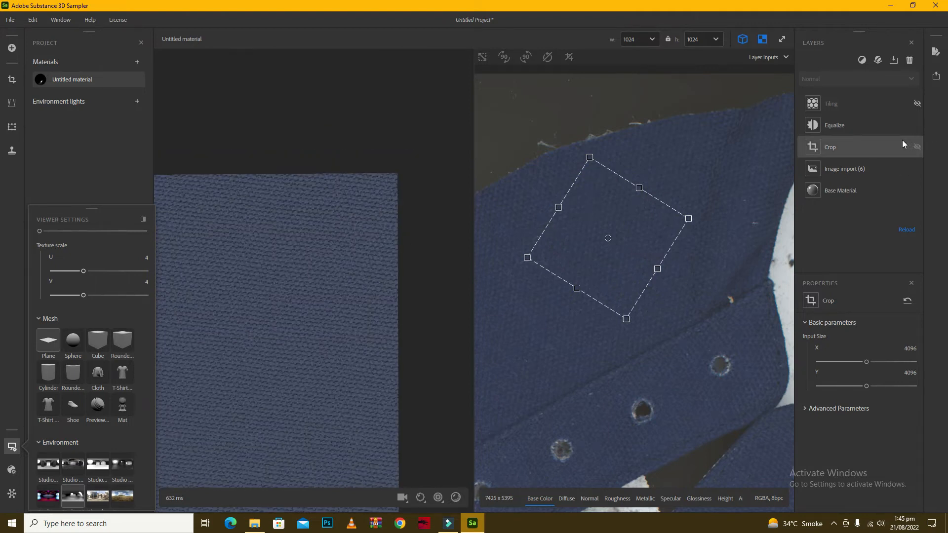
{"action": "scroll", "coordinate": [443, 184], "scroll_direction": "down", "scroll_amount": 2}
{"action": "scroll", "coordinate": [336, 276], "scroll_direction": "up", "scroll_amount": 1}
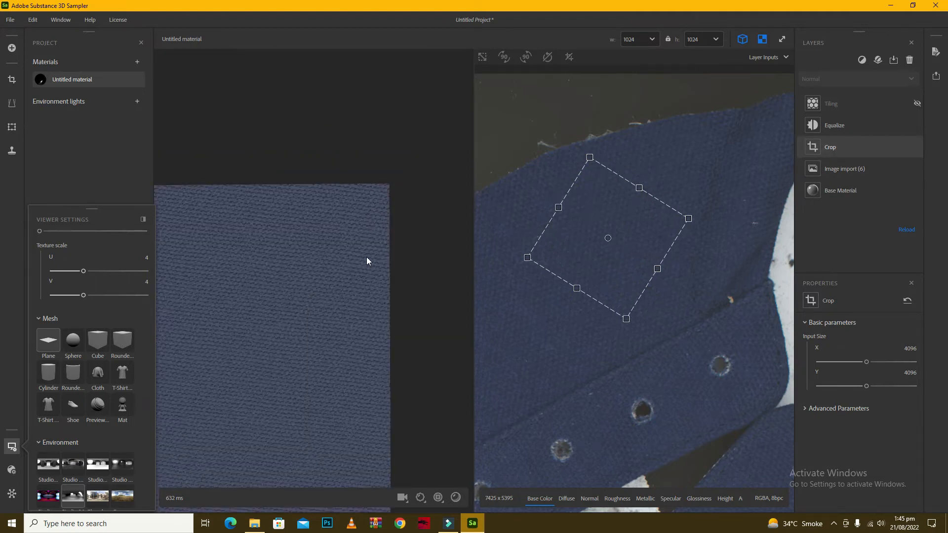
{"action": "scroll", "coordinate": [284, 263], "scroll_direction": "down", "scroll_amount": 1}
{"action": "scroll", "coordinate": [285, 263], "scroll_direction": "up", "scroll_amount": 3}
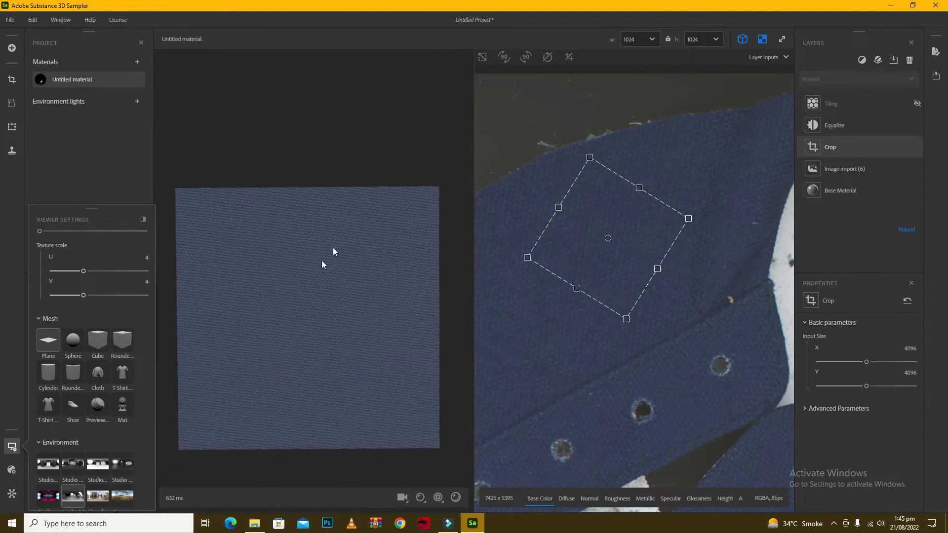
{"action": "scroll", "coordinate": [375, 232], "scroll_direction": "down", "scroll_amount": 1}
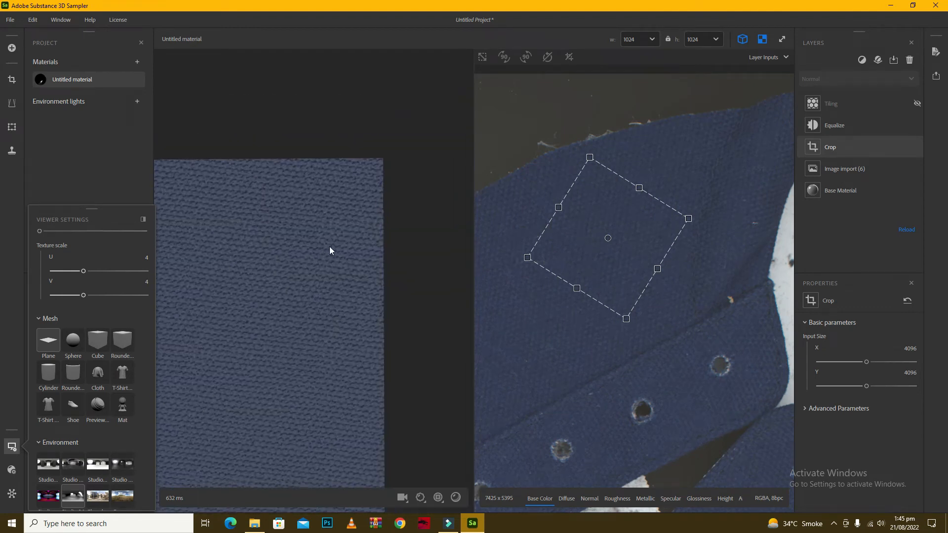
{"action": "scroll", "coordinate": [321, 228], "scroll_direction": "down", "scroll_amount": 1}
Turn the Tiling layer back on and check the repeated fabric for seams in the 3D preview
{"action": "left_click", "coordinate": [917, 104]}
{"action": "scroll", "coordinate": [236, 282], "scroll_direction": "up", "scroll_amount": 2}
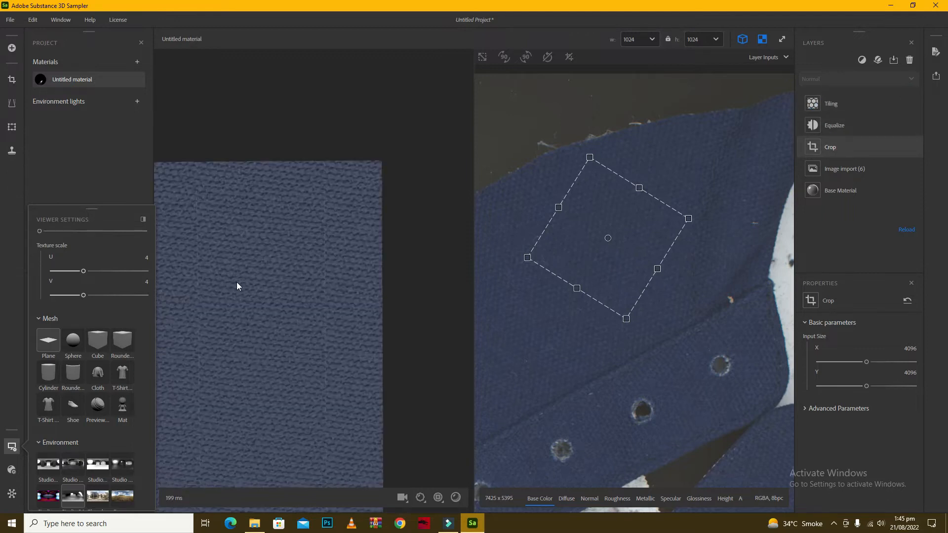
{"action": "scroll", "coordinate": [288, 223], "scroll_direction": "down", "scroll_amount": 3}
{"action": "middle_click_drag", "start_coordinate": [322, 229], "coordinate": [362, 203]}
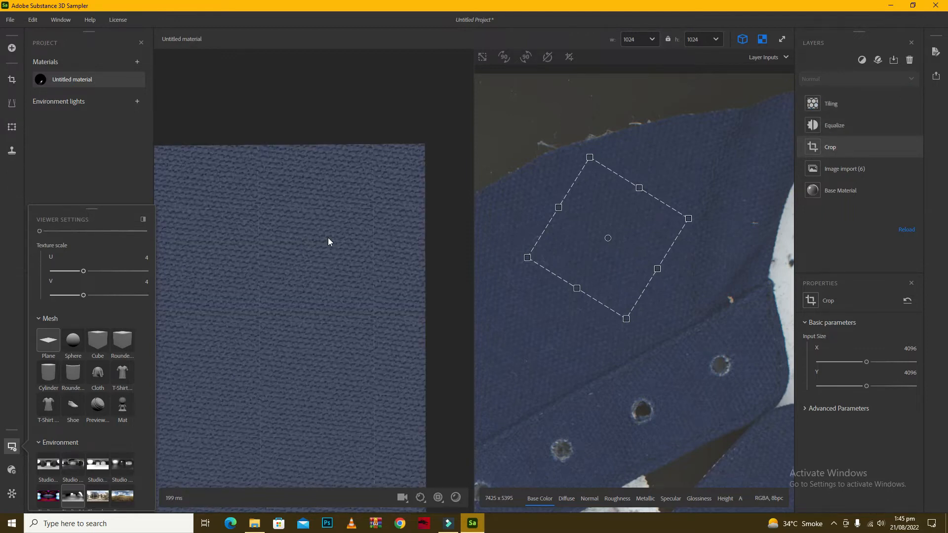
{"action": "scroll", "coordinate": [328, 238], "scroll_direction": "down", "scroll_amount": 1}
Select the Tiling layer and lower its edge Threshold to 0.08, checking the weave in the 3D preview
{"action": "left_click", "coordinate": [834, 103]}
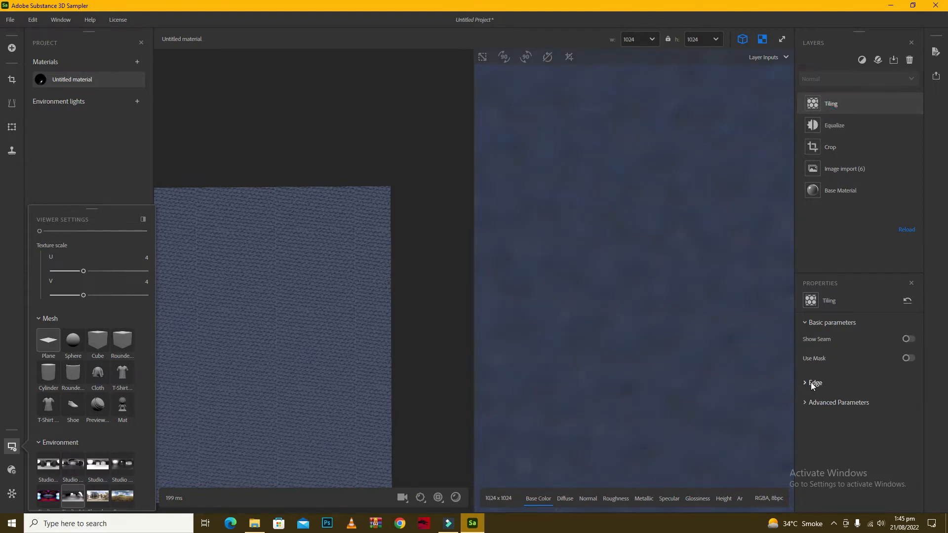
{"action": "left_click", "coordinate": [809, 384]}
{"action": "scroll", "coordinate": [862, 400], "scroll_direction": "down", "scroll_amount": 3}
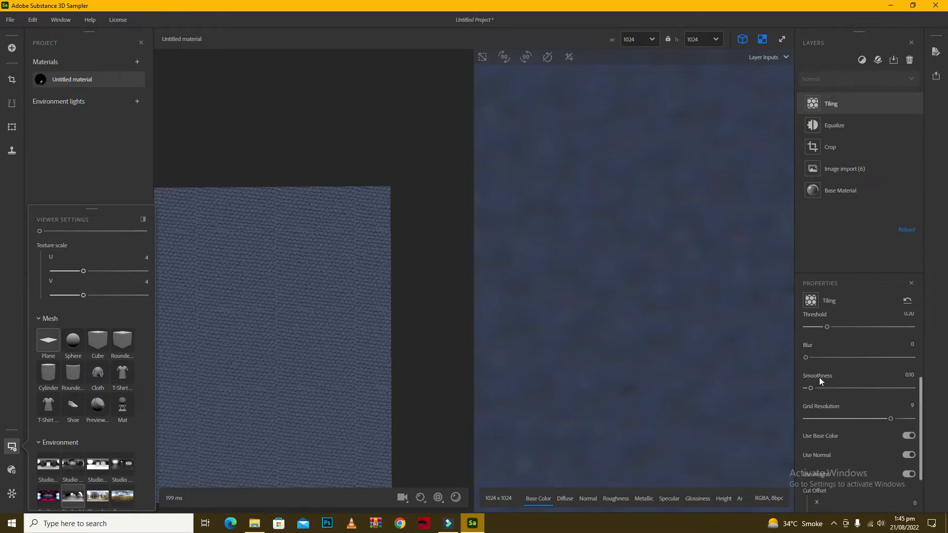
{"action": "left_click_drag", "start_coordinate": [827, 326], "coordinate": [815, 331]}
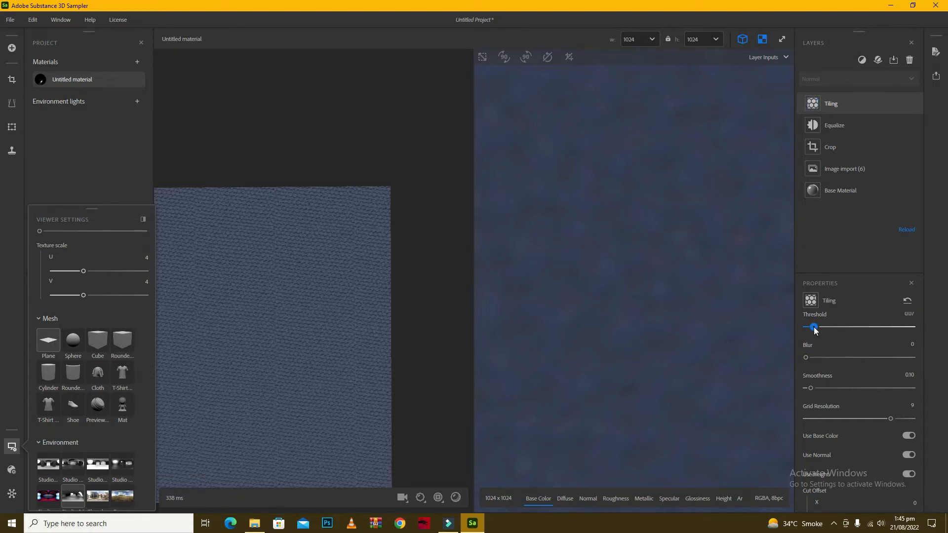
{"action": "scroll", "coordinate": [357, 216], "scroll_direction": "up", "scroll_amount": 5}
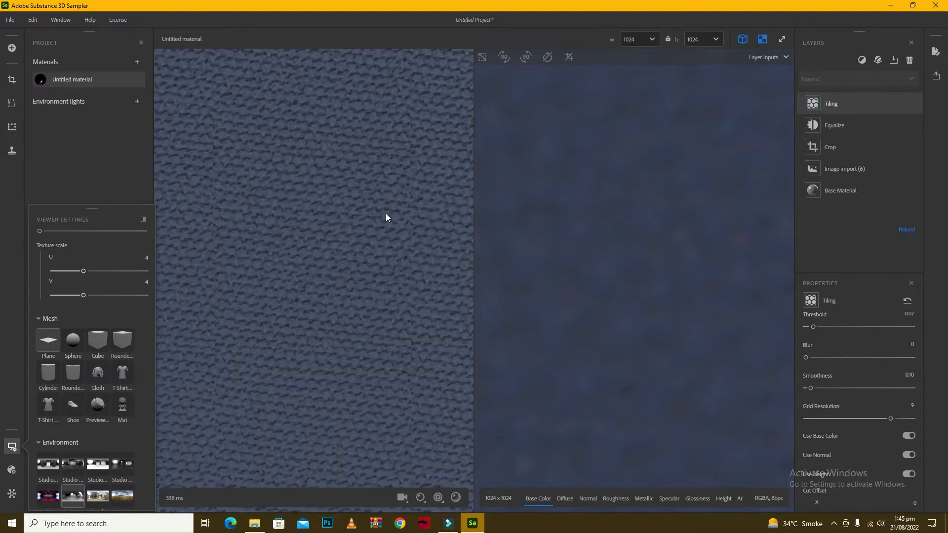
{"action": "middle_click_drag", "start_coordinate": [386, 215], "coordinate": [258, 280]}
{"action": "mouse_move", "coordinate": [813, 327]}
{"action": "left_mouse_down"}
{"action": "mouse_move", "coordinate": [825, 326]}
{"action": "mouse_move", "coordinate": [815, 330]}
{"action": "left_mouse_up"}
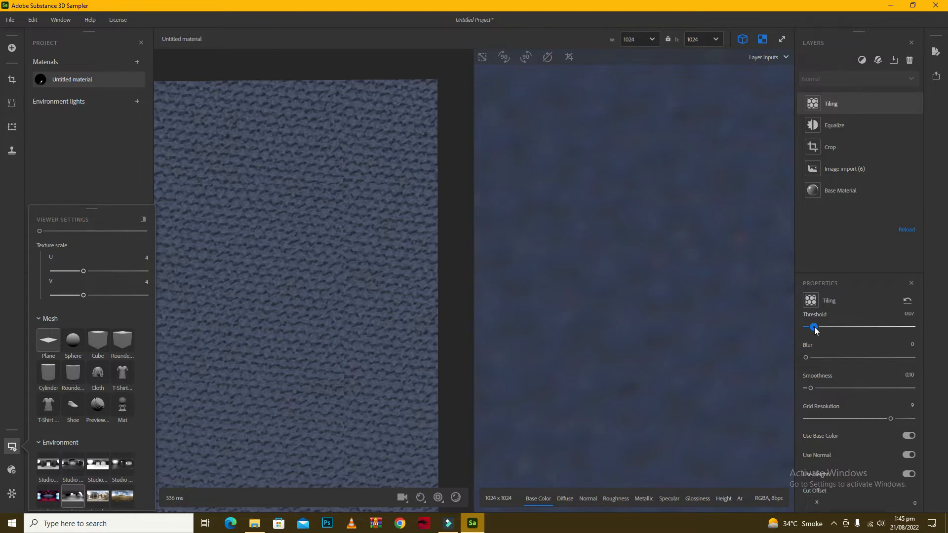
{"action": "left_click_drag", "start_coordinate": [814, 329], "coordinate": [815, 329]}
{"action": "scroll", "coordinate": [408, 199], "scroll_direction": "down", "scroll_amount": 5}
{"action": "scroll", "coordinate": [390, 188], "scroll_direction": "up", "scroll_amount": 3}
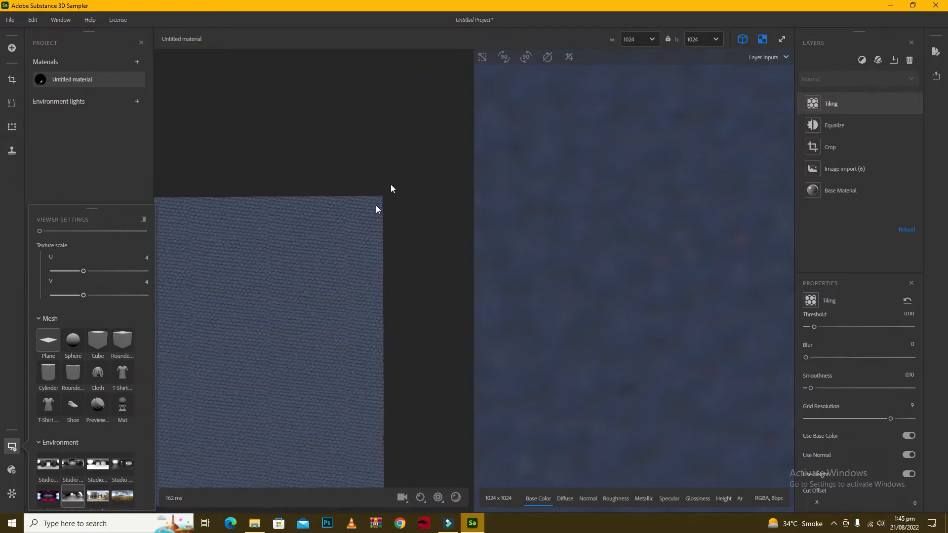
Set the Tiling layer's Blur to 0.20 and Smoothness to 0.26, and check the repeated fabric from near and far
{"action": "left_click", "coordinate": [816, 357]}
{"action": "left_click", "coordinate": [818, 388]}
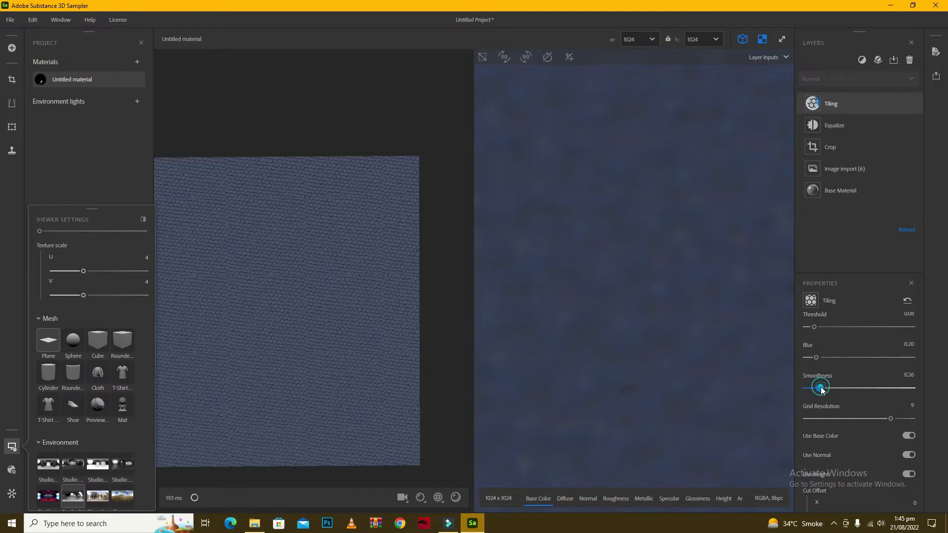
{"action": "scroll", "coordinate": [354, 232], "scroll_direction": "up", "scroll_amount": 3}
{"action": "scroll", "coordinate": [354, 232], "scroll_direction": "down", "scroll_amount": 2}
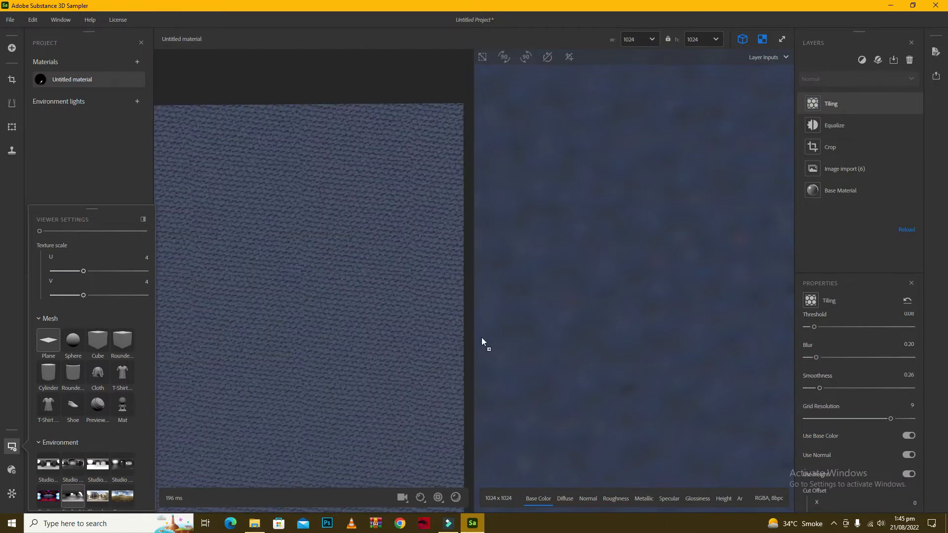
{"action": "scroll", "coordinate": [482, 337], "scroll_direction": "down", "scroll_amount": 2}
{"action": "scroll", "coordinate": [360, 222], "scroll_direction": "down", "scroll_amount": 1}
Compare the fabric with and without the Tiling layer, leaving the layer hidden
{"action": "left_click", "coordinate": [917, 105]}
{"action": "left_click", "coordinate": [917, 104]}
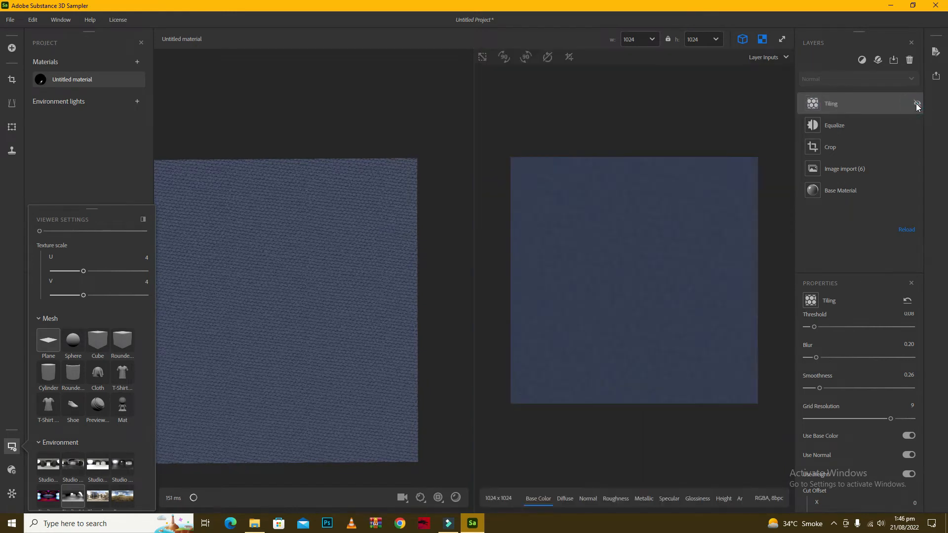
{"action": "left_click", "coordinate": [917, 104]}
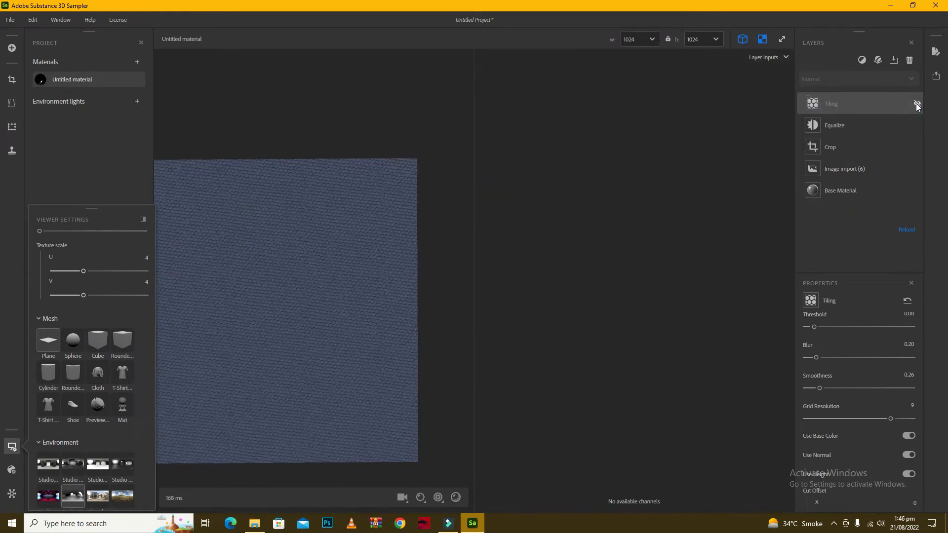
{"action": "left_click", "coordinate": [917, 105]}
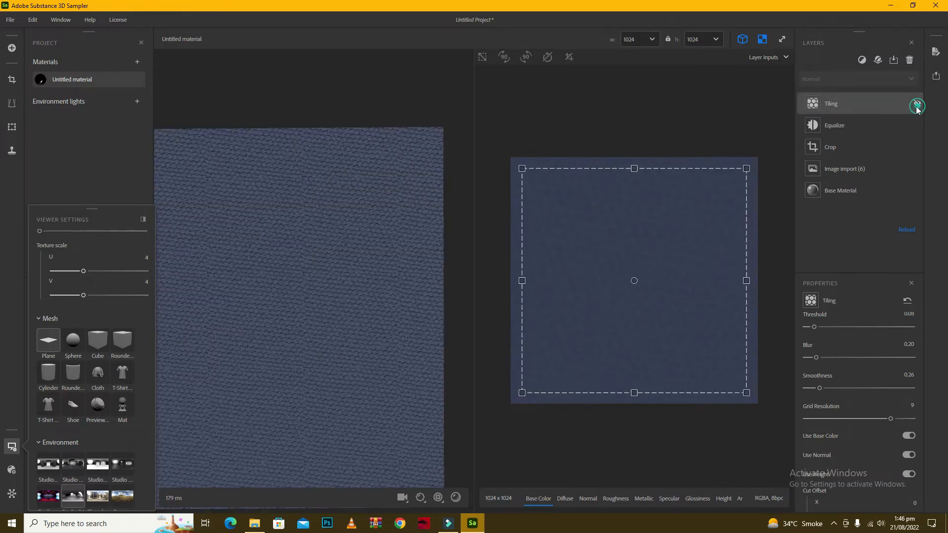
{"action": "left_click", "coordinate": [917, 103]}
Add a Make It Tile filter above the hidden Tiling layer and check the fabric plane
{"action": "left_click", "coordinate": [862, 60]}
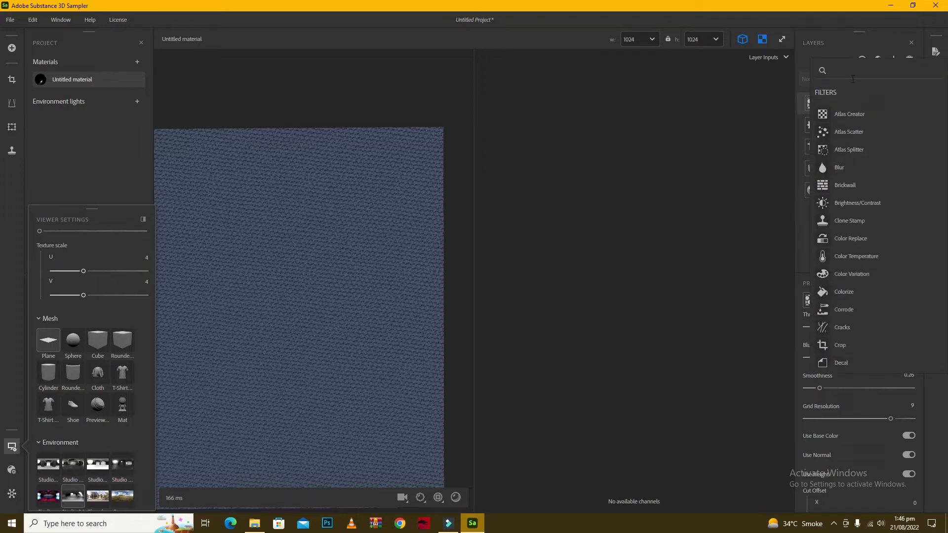
{"action": "type", "text": "t"}
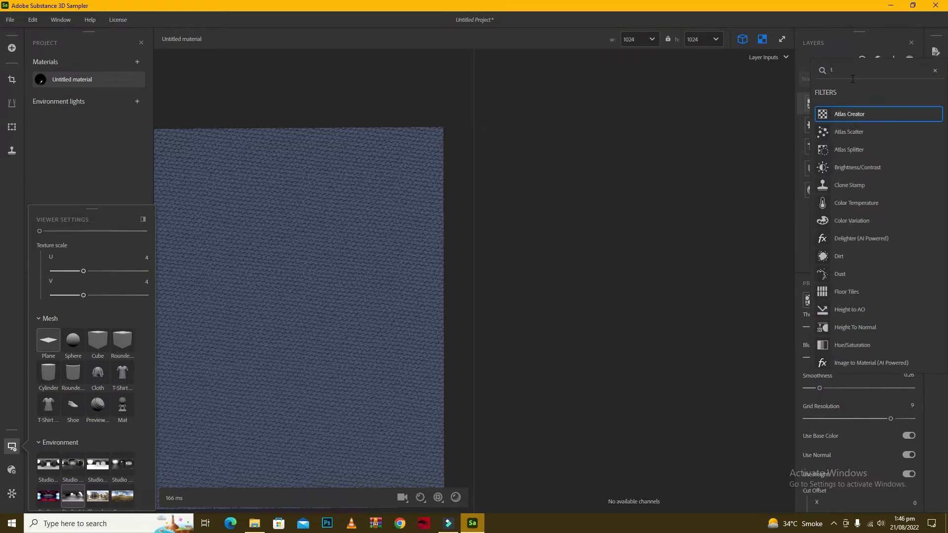
{"action": "type", "text": "i"}
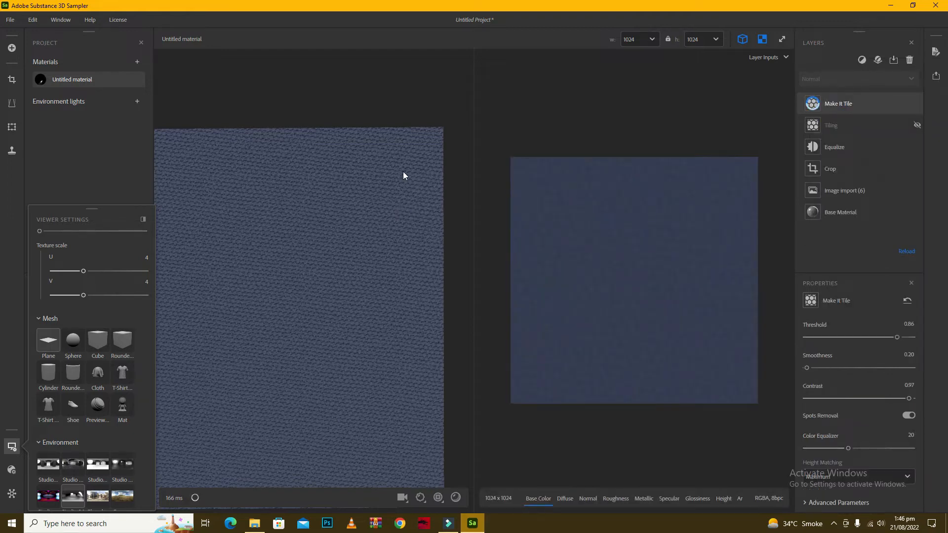
{"action": "scroll", "coordinate": [403, 171], "scroll_direction": "down", "scroll_amount": 2}
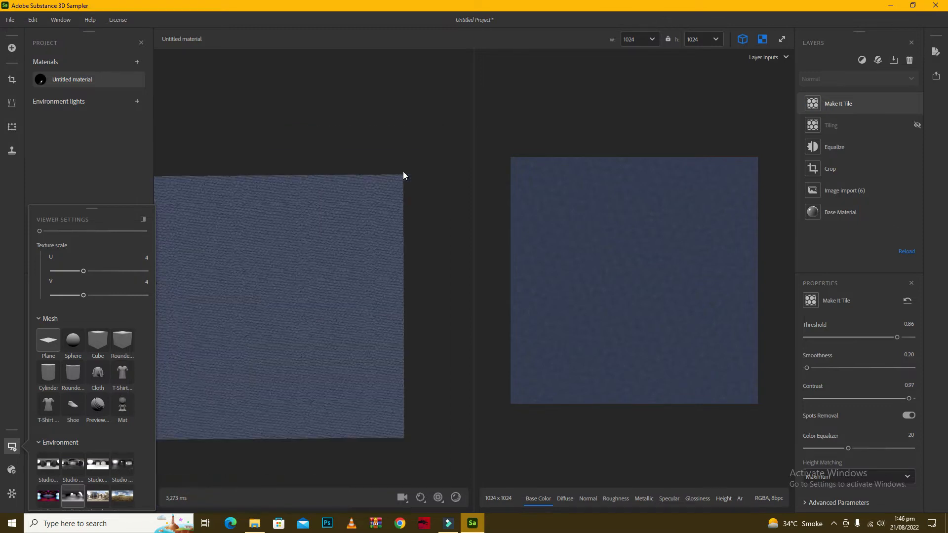
{"action": "scroll", "coordinate": [245, 191], "scroll_direction": "up", "scroll_amount": 1}
Hide the Make It Tile layer and check the untiled fabric on the plane at different distances
{"action": "left_click", "coordinate": [917, 103]}
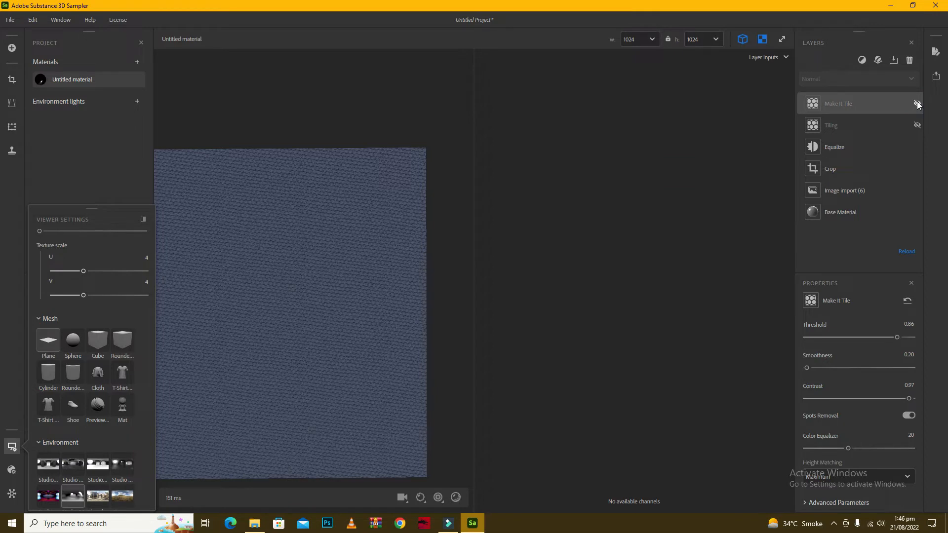
{"action": "left_click", "coordinate": [917, 103]}
{"action": "scroll", "coordinate": [389, 248], "scroll_direction": "down", "scroll_amount": 1}
{"action": "scroll", "coordinate": [272, 303], "scroll_direction": "up", "scroll_amount": 2}
{"action": "scroll", "coordinate": [356, 217], "scroll_direction": "up", "scroll_amount": 1}
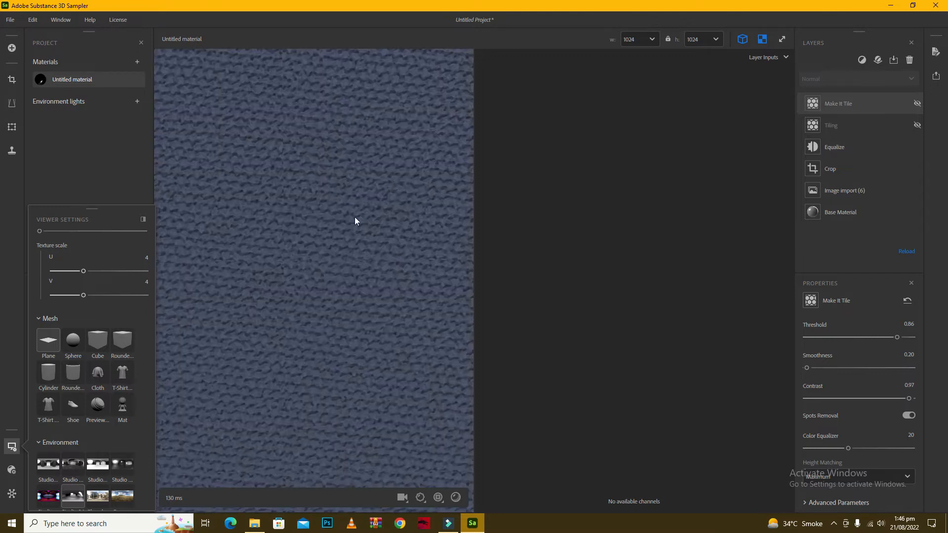
{"action": "scroll", "coordinate": [356, 218], "scroll_direction": "down", "scroll_amount": 3}
{"action": "scroll", "coordinate": [386, 206], "scroll_direction": "up", "scroll_amount": 1}
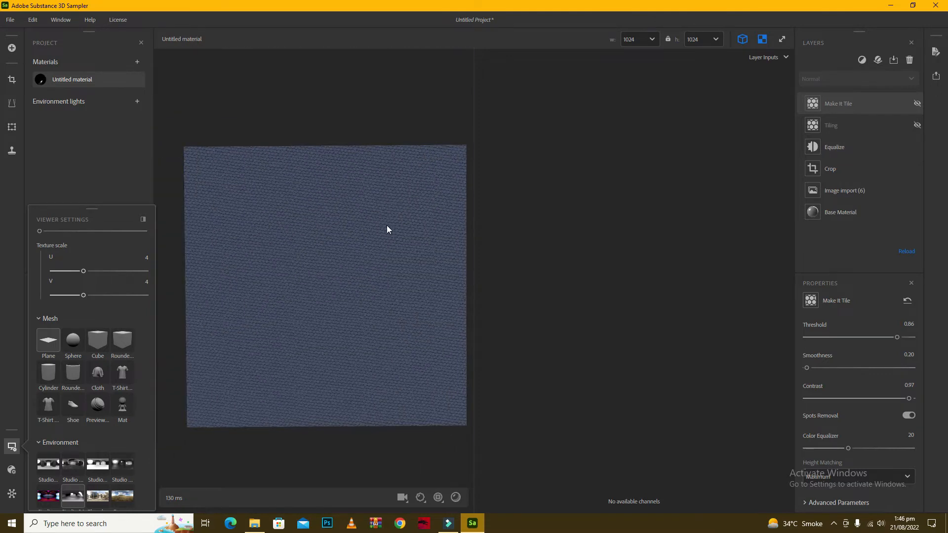
Switch the preview mesh to Sphere and turn it to show the fabric weave from the side
{"action": "left_click", "coordinate": [79, 337]}
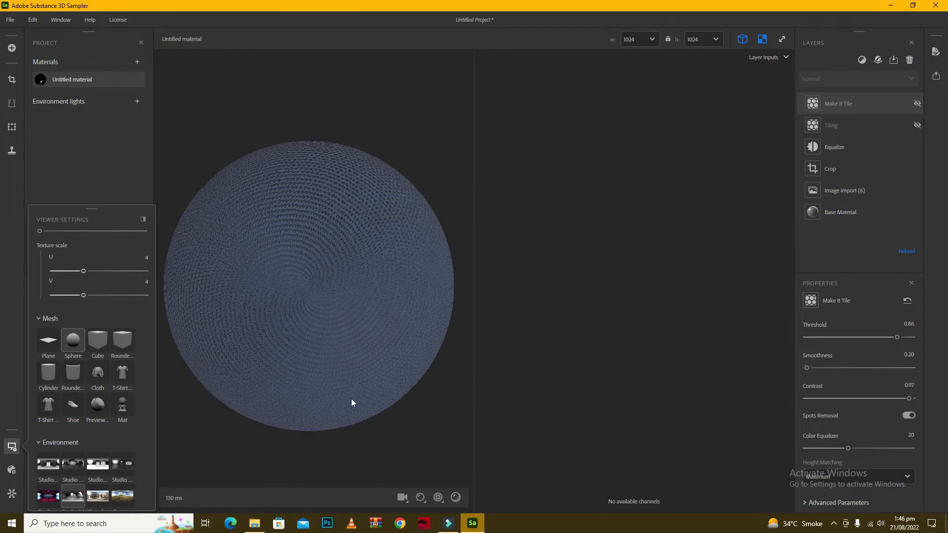
{"action": "left_click_drag", "start_coordinate": [352, 402], "coordinate": [345, 277]}
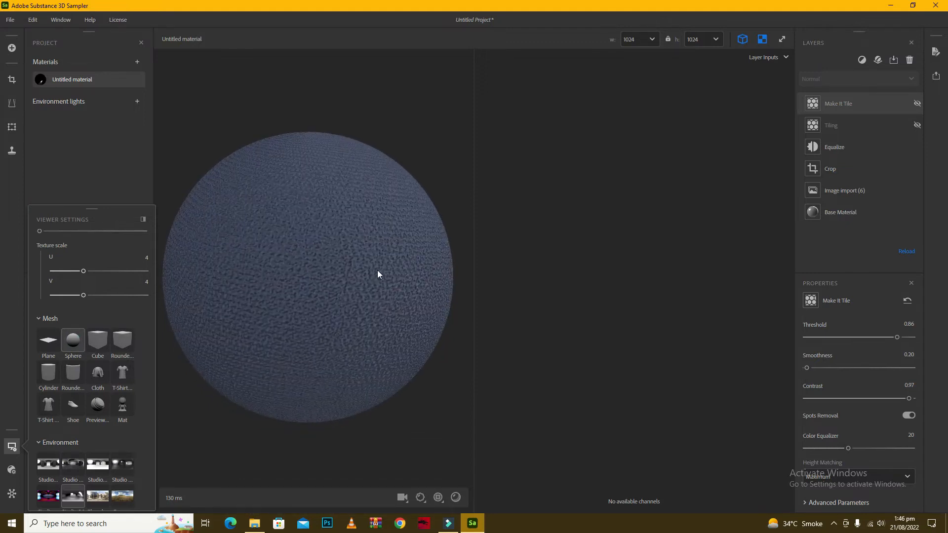
{"action": "left_click_drag", "start_coordinate": [401, 288], "coordinate": [339, 290]}
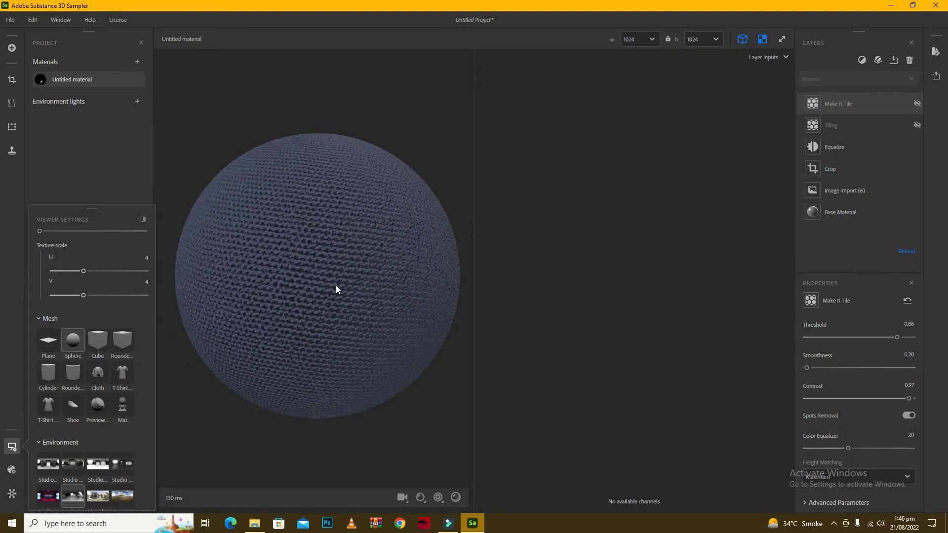
Set the viewer's texture scale to 8 for both U and V
{"action": "left_click", "coordinate": [147, 258]}
{"action": "type", "text": "8"}
{"action": "key", "text": "Return"}
{"action": "left_click", "coordinate": [146, 285]}
{"action": "type", "text": "8"}
{"action": "key", "text": "Return"}
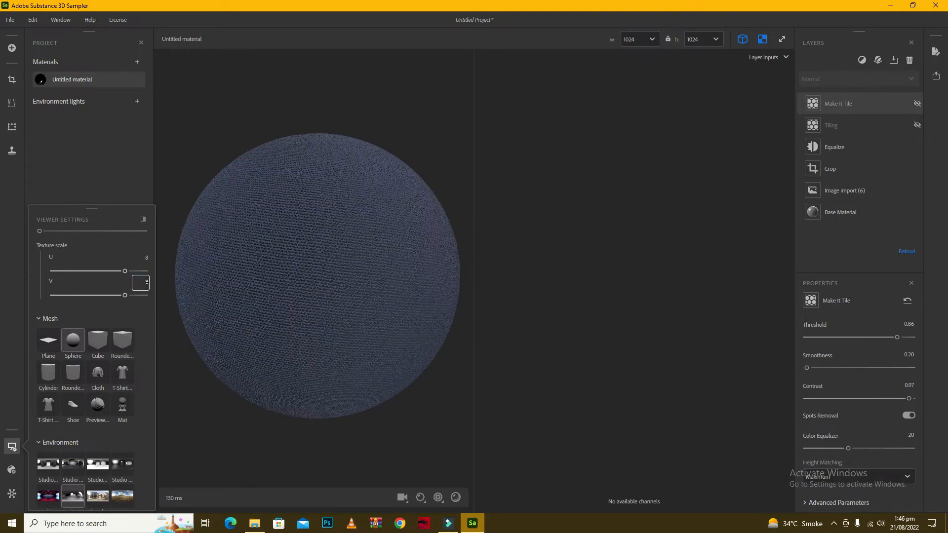
Examine the fabric on the sphere from several angles for seams and an even weave
{"action": "left_click_drag", "start_coordinate": [337, 310], "coordinate": [345, 288]}
{"action": "left_click_drag", "start_coordinate": [245, 277], "coordinate": [354, 265]}
{"action": "left_click_drag", "start_coordinate": [271, 269], "coordinate": [305, 276]}
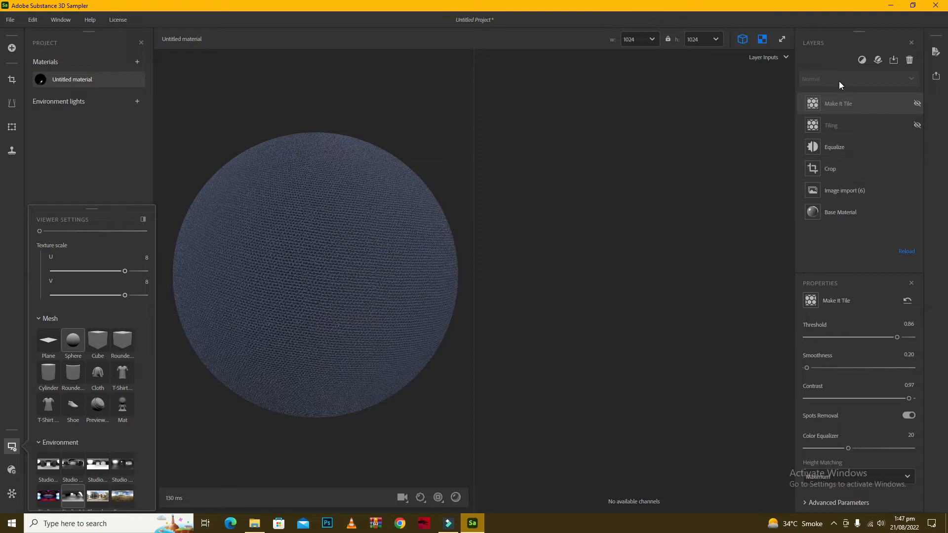
{"action": "mouse_move", "coordinate": [321, 212]}
{"action": "left_mouse_down"}
{"action": "mouse_move", "coordinate": [319, 195]}
{"action": "mouse_move", "coordinate": [318, 206]}
{"action": "left_mouse_up"}
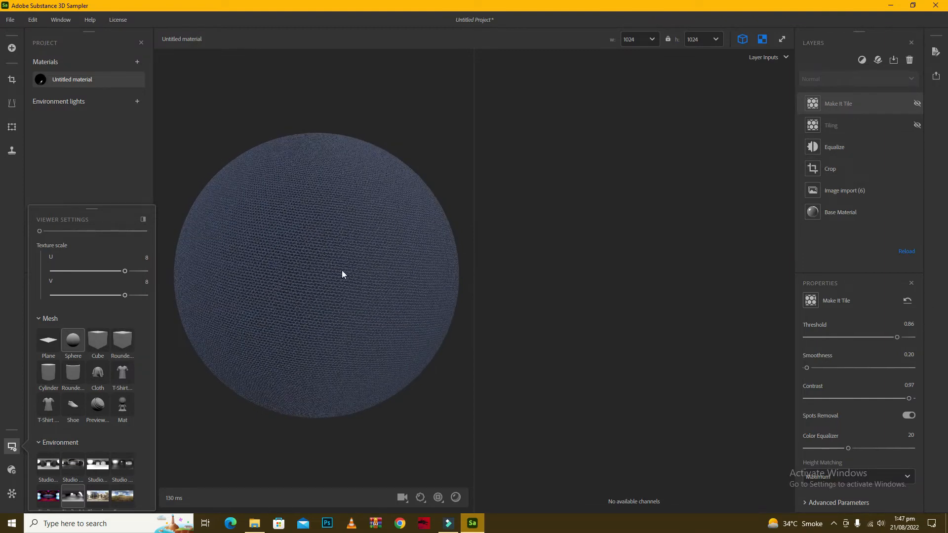
{"action": "left_click", "coordinate": [863, 60]}
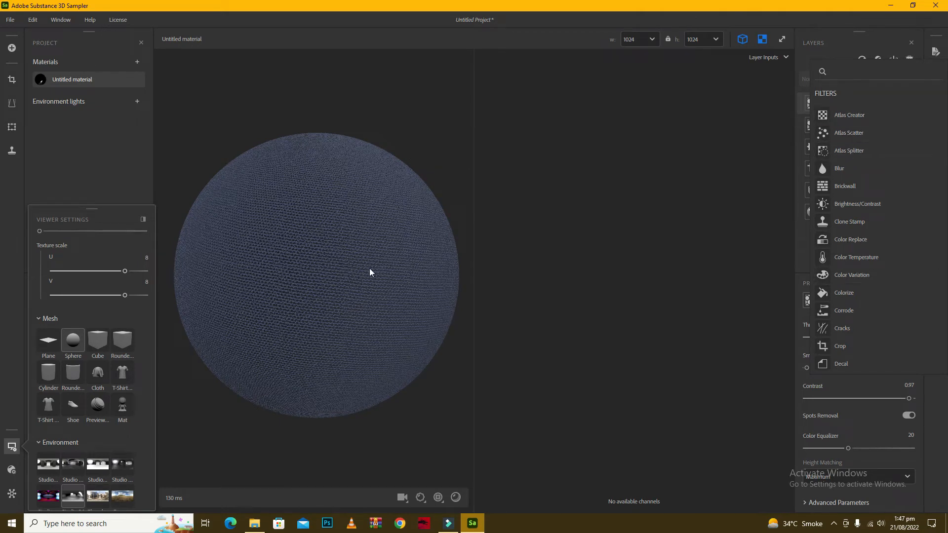
{"action": "left_click_drag", "start_coordinate": [396, 265], "coordinate": [352, 262]}
{"action": "left_click_drag", "start_coordinate": [273, 250], "coordinate": [296, 203]}
{"action": "left_click_drag", "start_coordinate": [303, 250], "coordinate": [525, 248]}
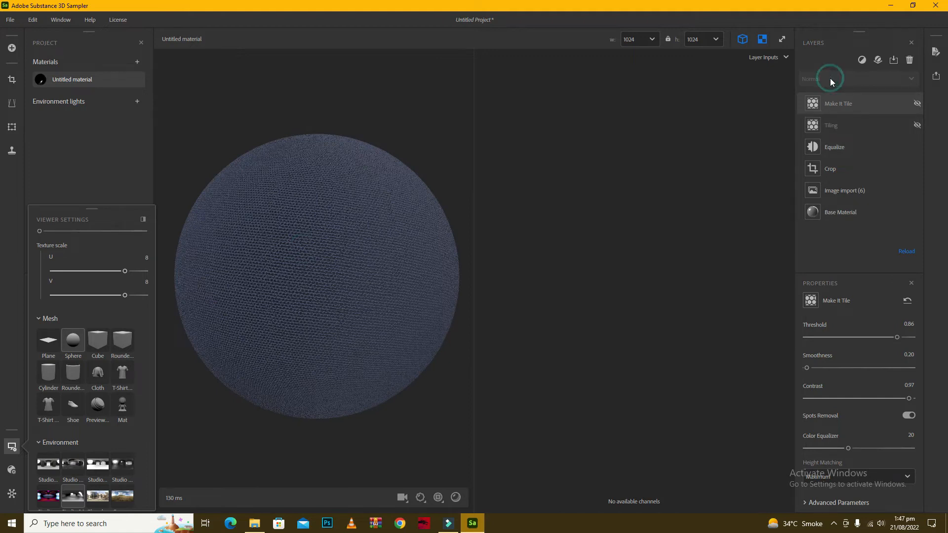
Select the Base Material layer and apply its grey preset with 0.75 roughness
{"action": "left_click", "coordinate": [837, 209]}
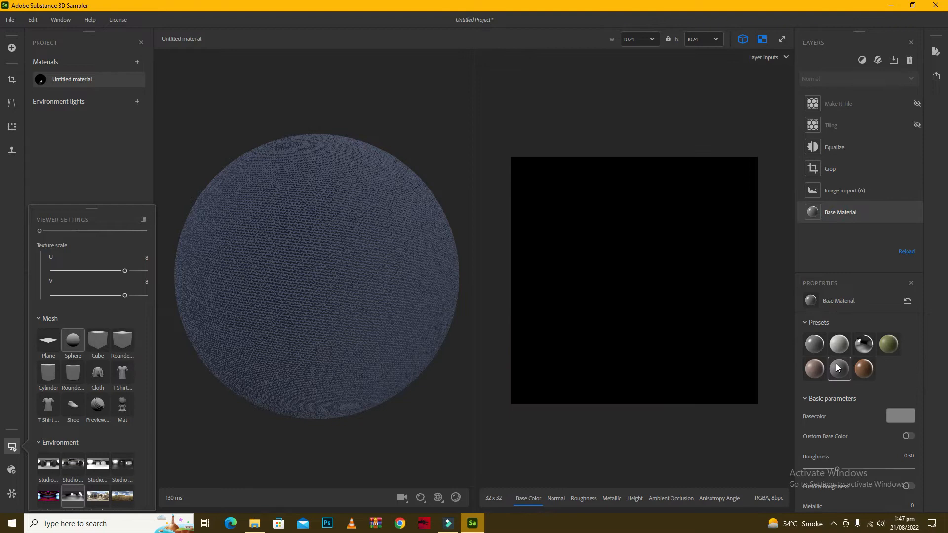
{"action": "left_click", "coordinate": [855, 368]}
{"action": "left_click", "coordinate": [839, 367]}
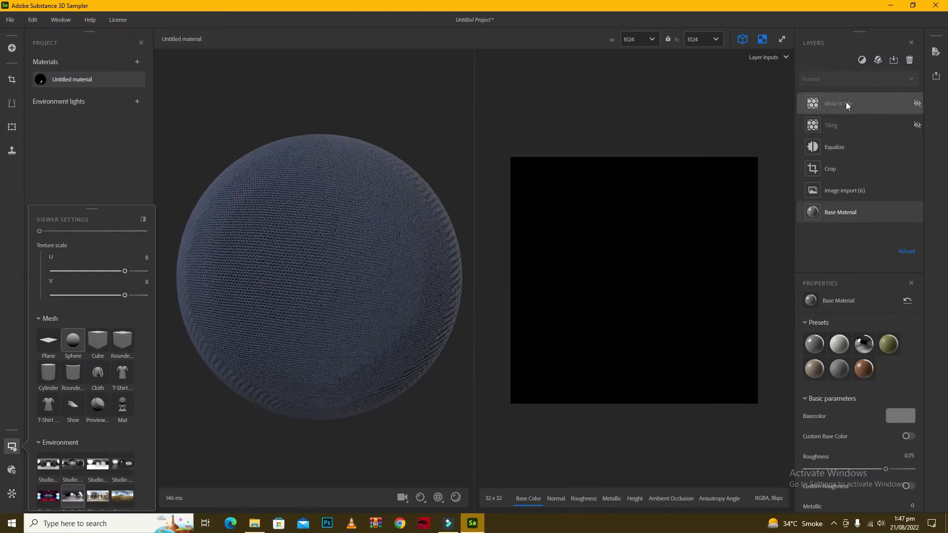
Delete the hidden Make It Tile and Tiling layers and check the fabric on the sphere
{"action": "left_click", "coordinate": [861, 103]}
{"action": "left_click", "coordinate": [909, 60]}
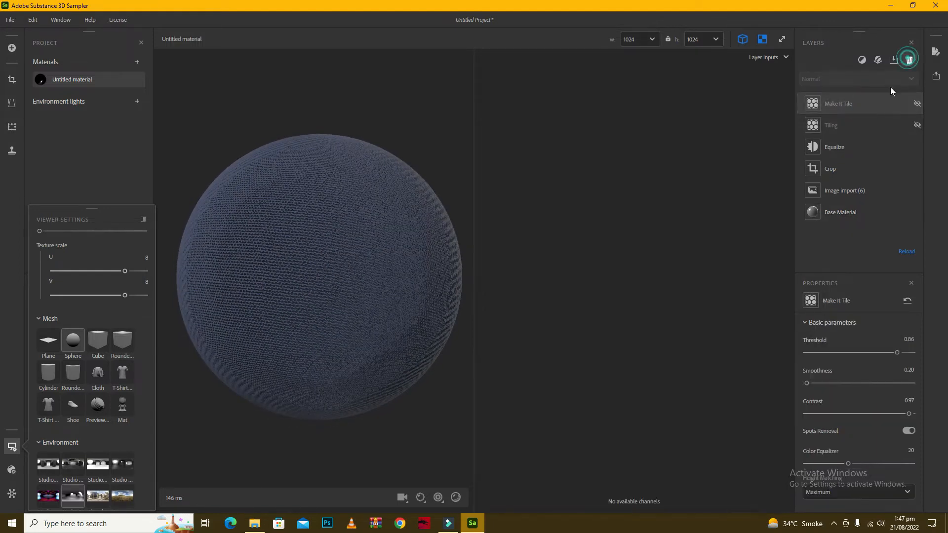
{"action": "left_click", "coordinate": [853, 102]}
{"action": "left_click", "coordinate": [911, 59]}
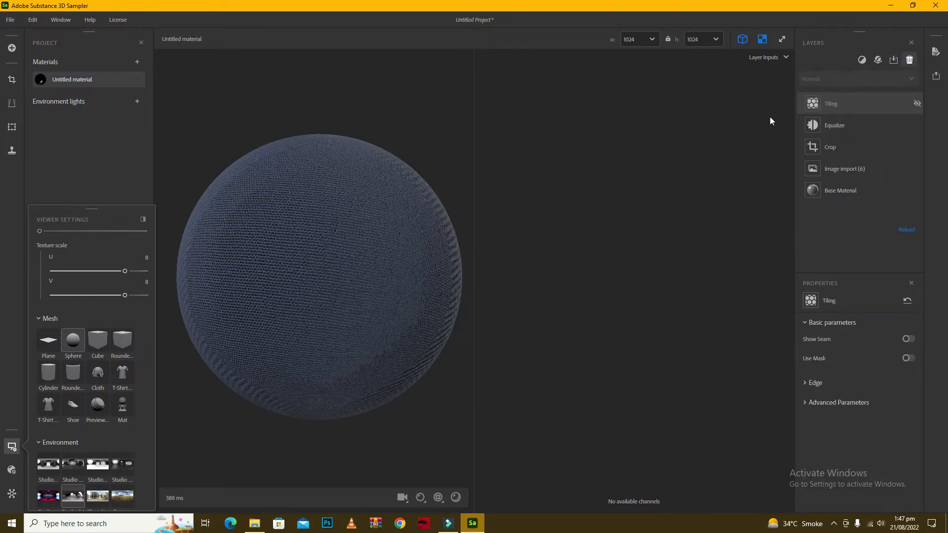
{"action": "left_click_drag", "start_coordinate": [379, 260], "coordinate": [335, 267]}
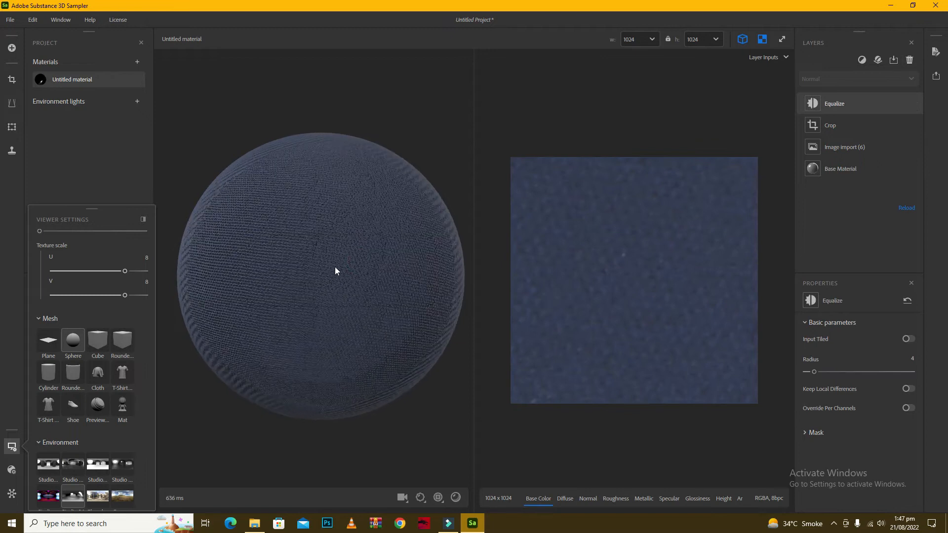
Add a Vibrance filter above the Equalize layer, set its vibrance to 0.40 and check the fabric on the sphere
{"action": "left_click", "coordinate": [861, 60]}
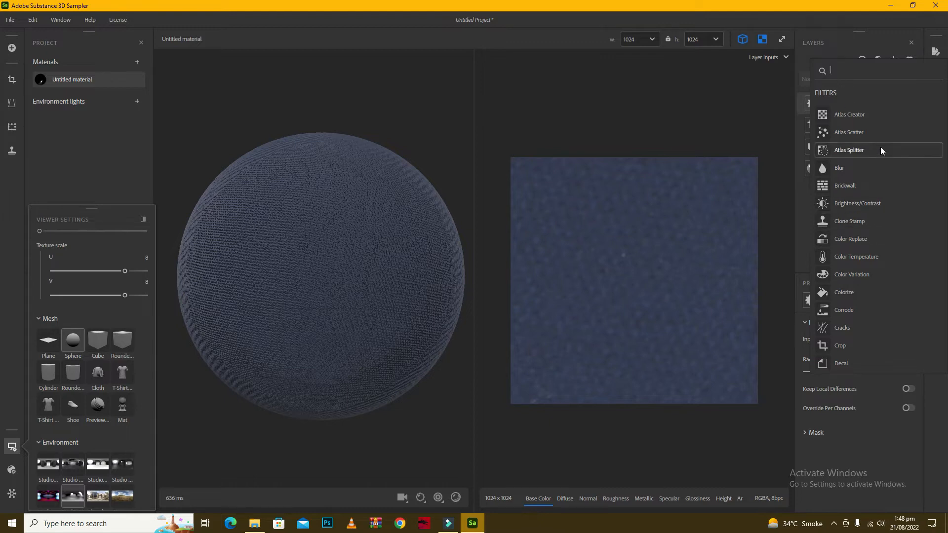
{"action": "scroll", "coordinate": [881, 147], "scroll_direction": "down", "scroll_amount": 5}
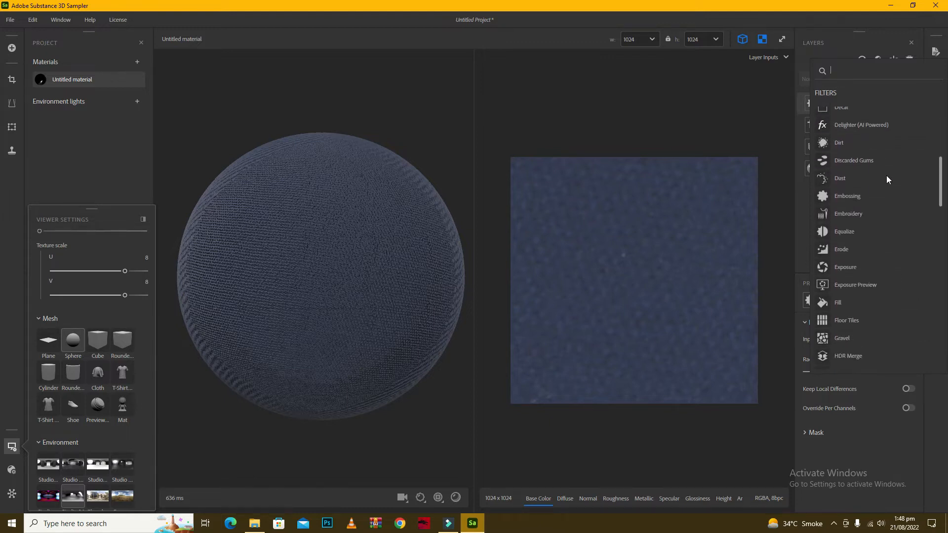
{"action": "scroll", "coordinate": [887, 187], "scroll_direction": "down", "scroll_amount": 4}
{"action": "scroll", "coordinate": [886, 188], "scroll_direction": "down", "scroll_amount": 6}
{"action": "scroll", "coordinate": [886, 186], "scroll_direction": "down", "scroll_amount": 5}
{"action": "scroll", "coordinate": [885, 228], "scroll_direction": "up", "scroll_amount": 5}
{"action": "scroll", "coordinate": [885, 231], "scroll_direction": "up", "scroll_amount": 4}
{"action": "scroll", "coordinate": [885, 229], "scroll_direction": "up", "scroll_amount": 5}
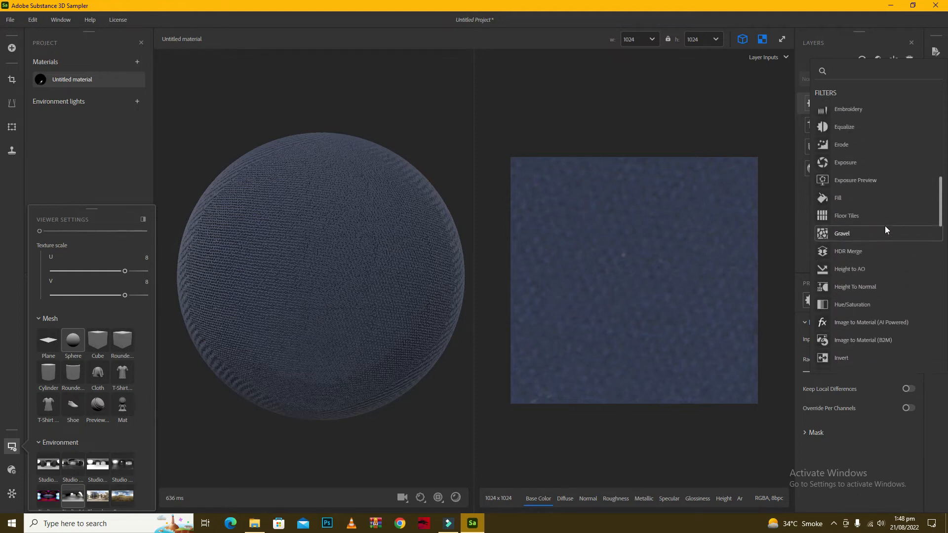
{"action": "scroll", "coordinate": [870, 261], "scroll_direction": "up", "scroll_amount": 4}
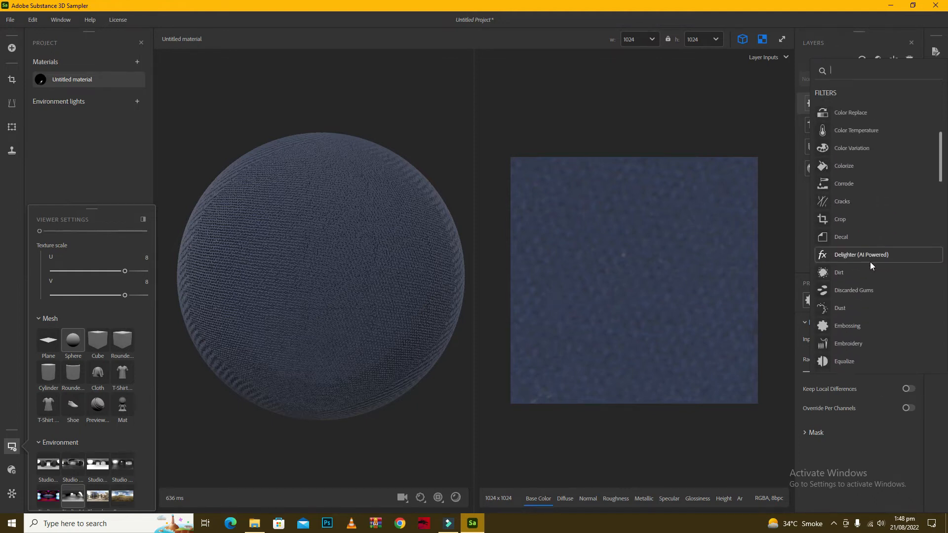
{"action": "scroll", "coordinate": [901, 260], "scroll_direction": "down", "scroll_amount": 7}
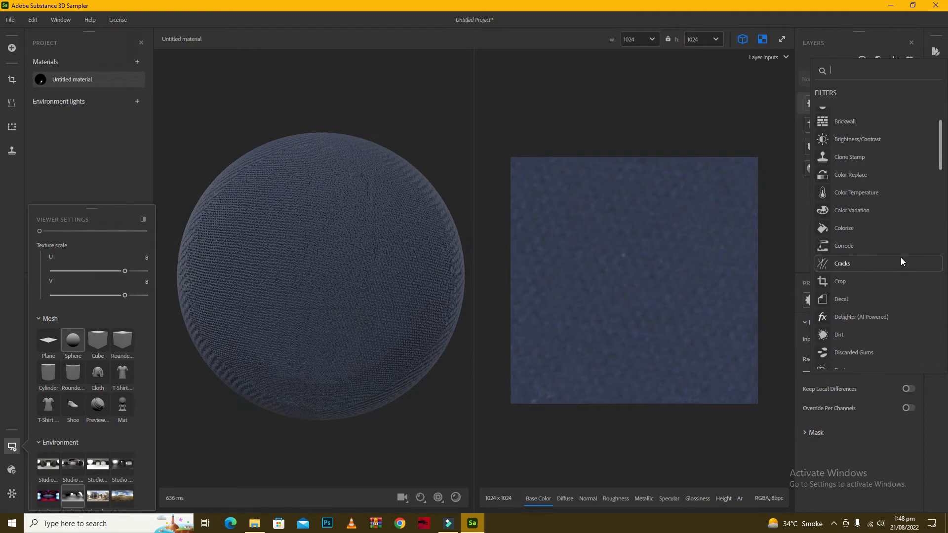
{"action": "scroll", "coordinate": [901, 261], "scroll_direction": "down", "scroll_amount": 8}
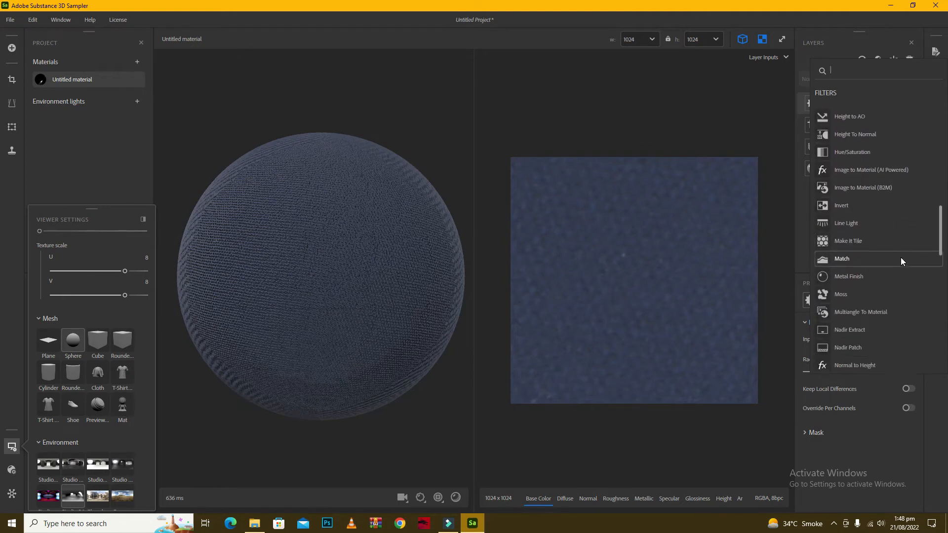
{"action": "scroll", "coordinate": [901, 257], "scroll_direction": "down", "scroll_amount": 7}
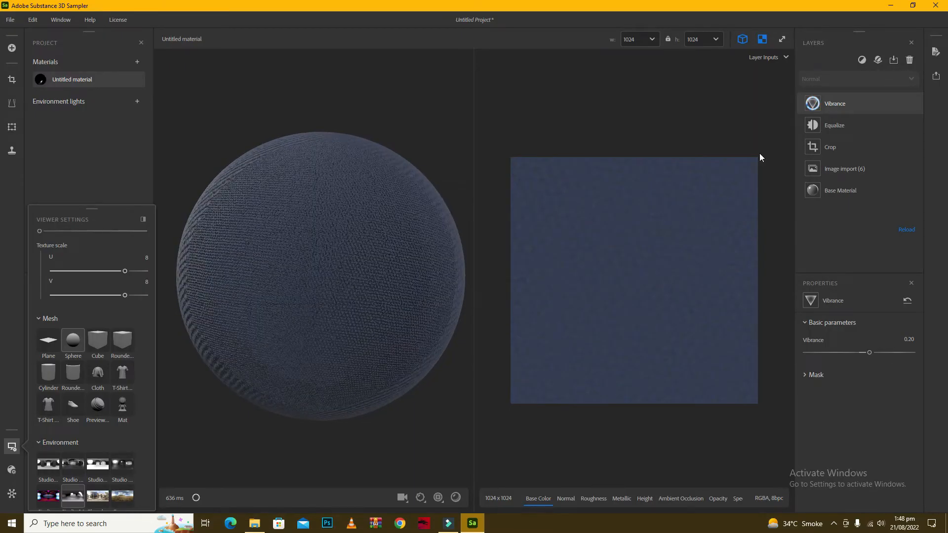
{"action": "left_click_drag", "start_coordinate": [358, 255], "coordinate": [271, 271]}
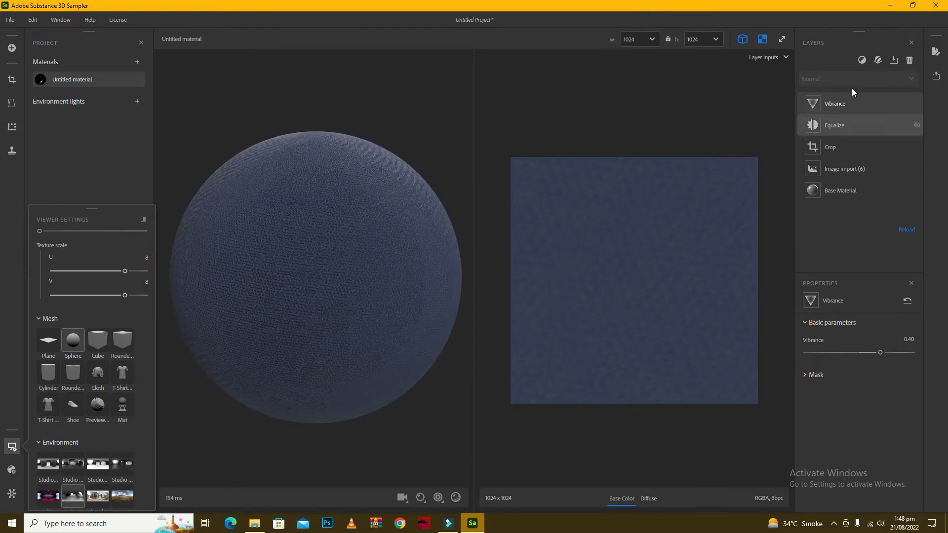
{"action": "left_click", "coordinate": [862, 61]}
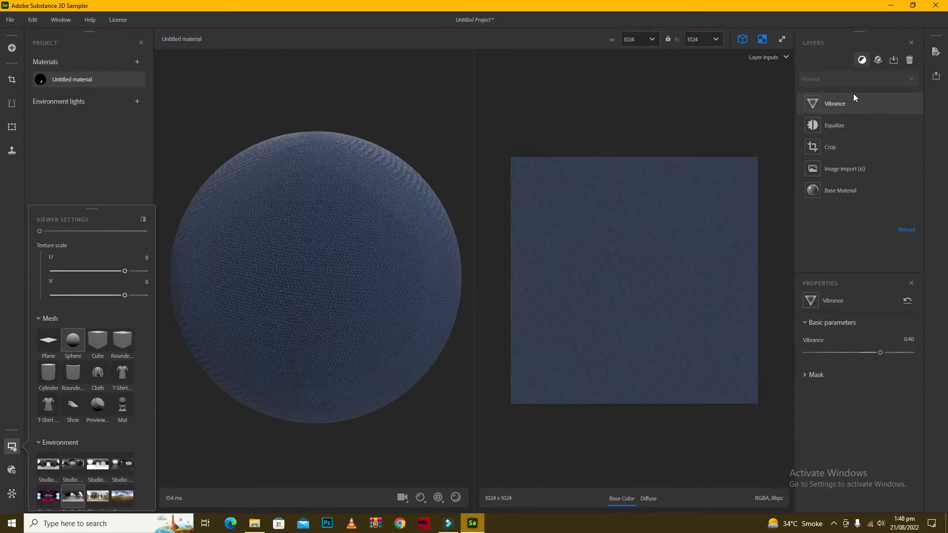
{"action": "mouse_move", "coordinate": [345, 301]}
{"action": "left_mouse_down"}
{"action": "mouse_move", "coordinate": [388, 256]}
{"action": "mouse_move", "coordinate": [379, 251]}
{"action": "mouse_move", "coordinate": [363, 294]}
{"action": "left_mouse_up"}
{"action": "left_click_drag", "start_coordinate": [396, 258], "coordinate": [402, 292]}
{"action": "left_click_drag", "start_coordinate": [351, 231], "coordinate": [211, 181]}
Open the material's export settings and name the export Fabric1_original
{"action": "left_click", "coordinate": [936, 77]}
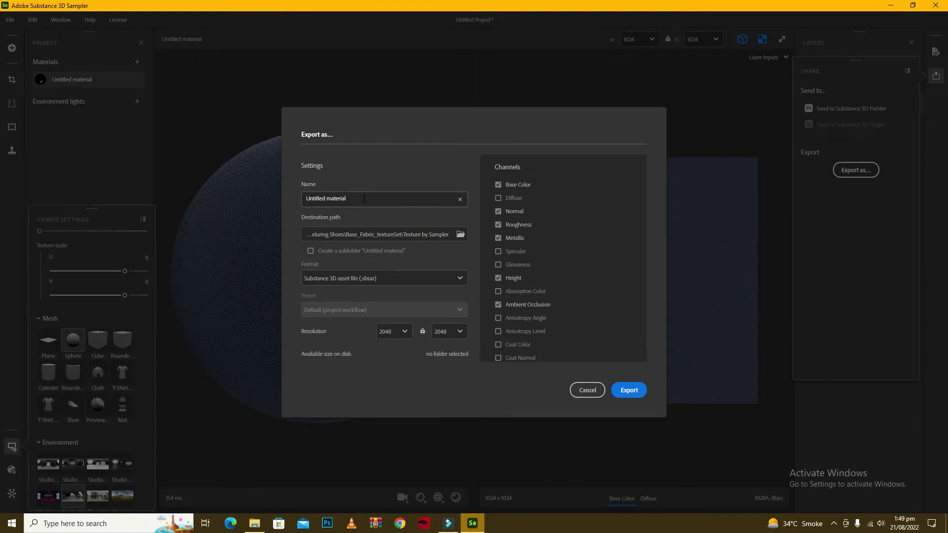
{"action": "left_click_drag", "start_coordinate": [377, 198], "coordinate": [270, 198]}
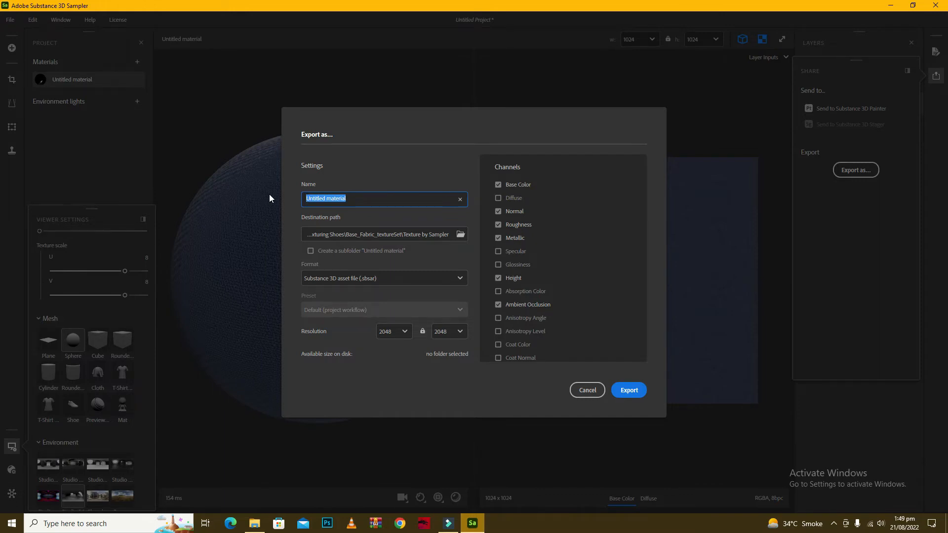
{"action": "type", "text": "Fabric1_original"}
Set the export destination to the Textures in Substance Sampler YT folder on the Desktop and export the material
{"action": "left_click", "coordinate": [460, 234]}
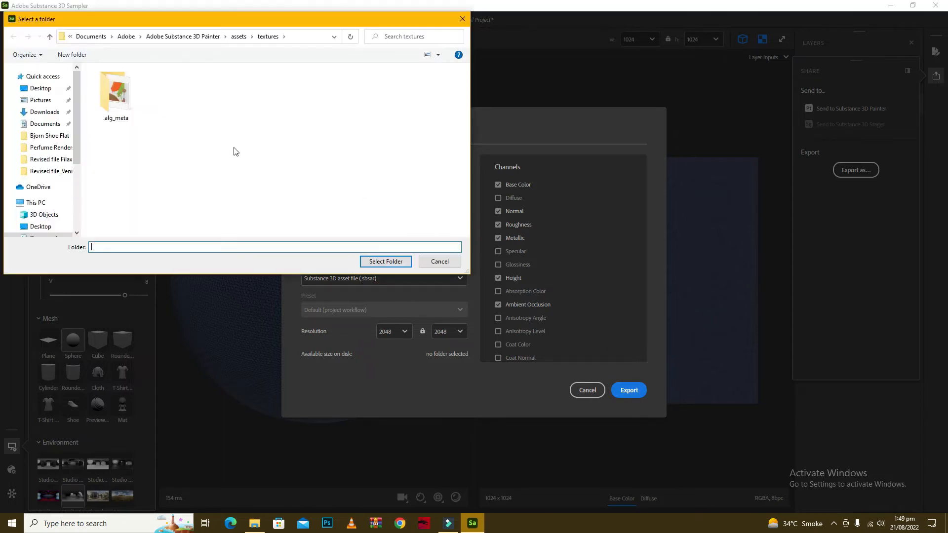
{"action": "left_click", "coordinate": [39, 87]}
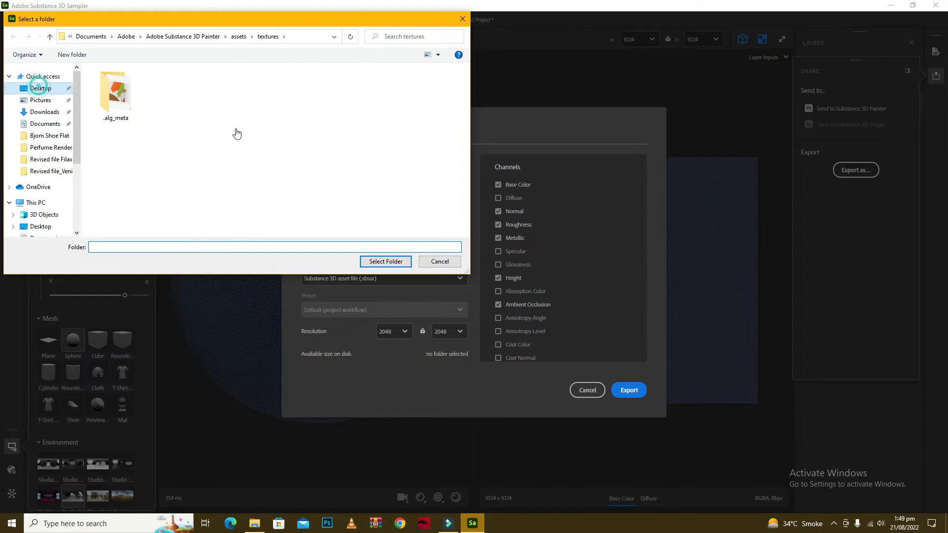
{"action": "double_click", "coordinate": [319, 112]}
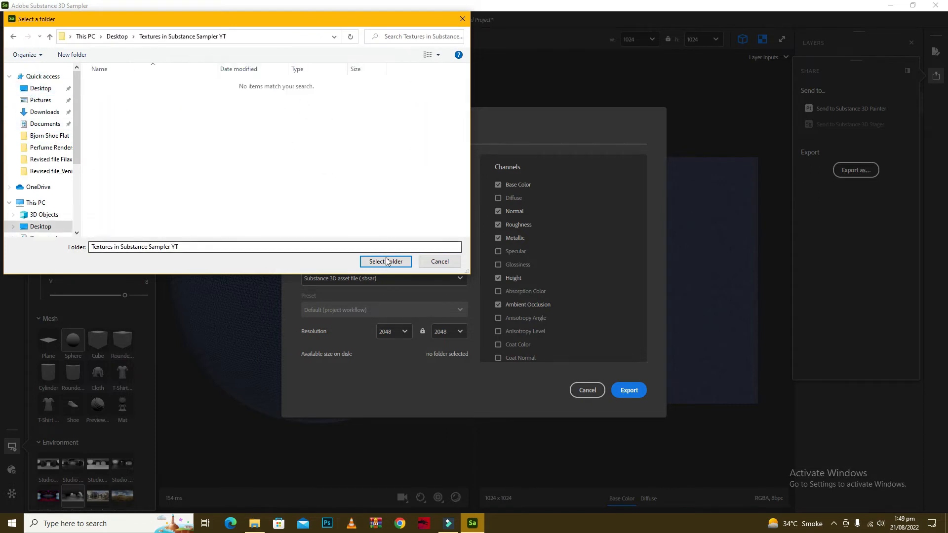
{"action": "right_click", "coordinate": [142, 134]}
{"action": "left_click", "coordinate": [368, 207]}
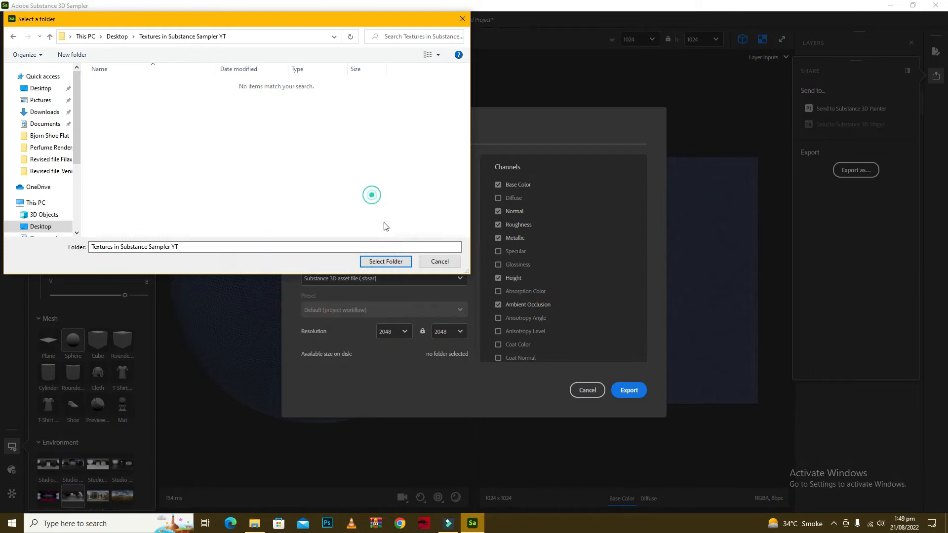
{"action": "left_click", "coordinate": [390, 262]}
{"action": "left_click", "coordinate": [624, 391]}
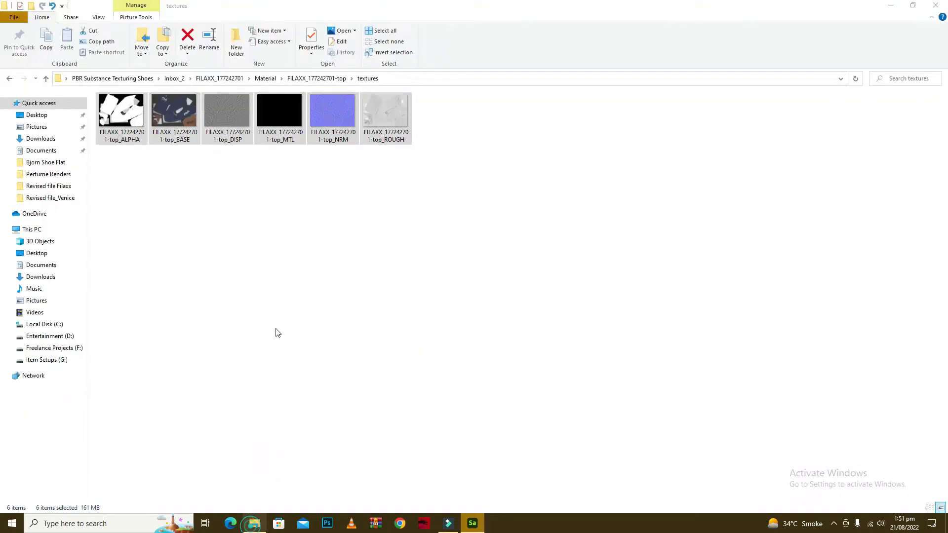
Switch to the desktop and check for the exported Fabric1_original file in the Textures in Substance Sampler YT folder
{"action": "left_click", "coordinate": [220, 209]}
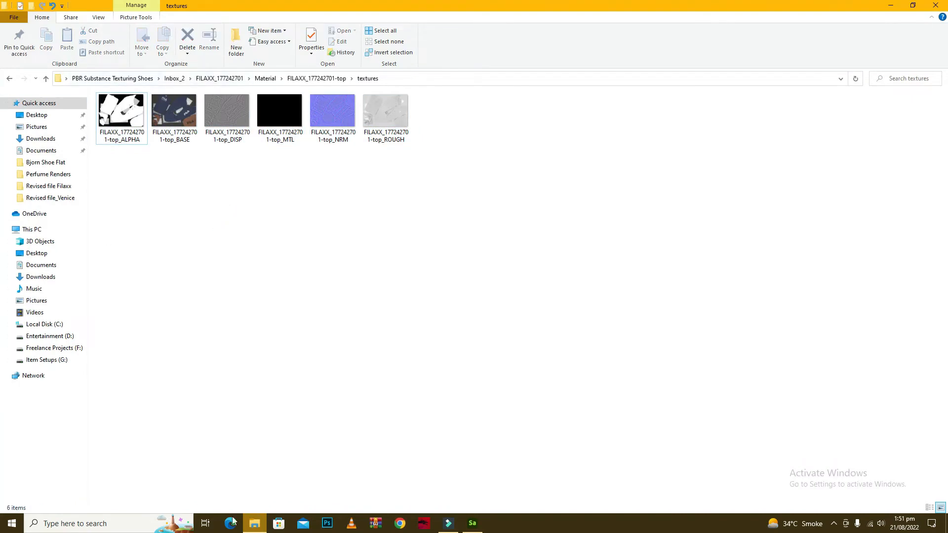
{"action": "left_click", "coordinate": [890, 6]}
{"action": "left_click", "coordinate": [890, 6]}
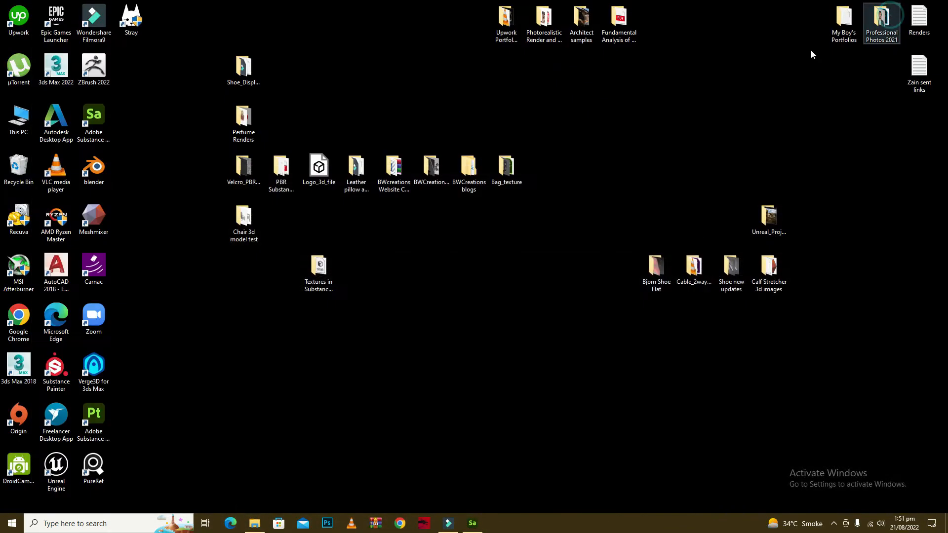
{"action": "double_click", "coordinate": [318, 273]}
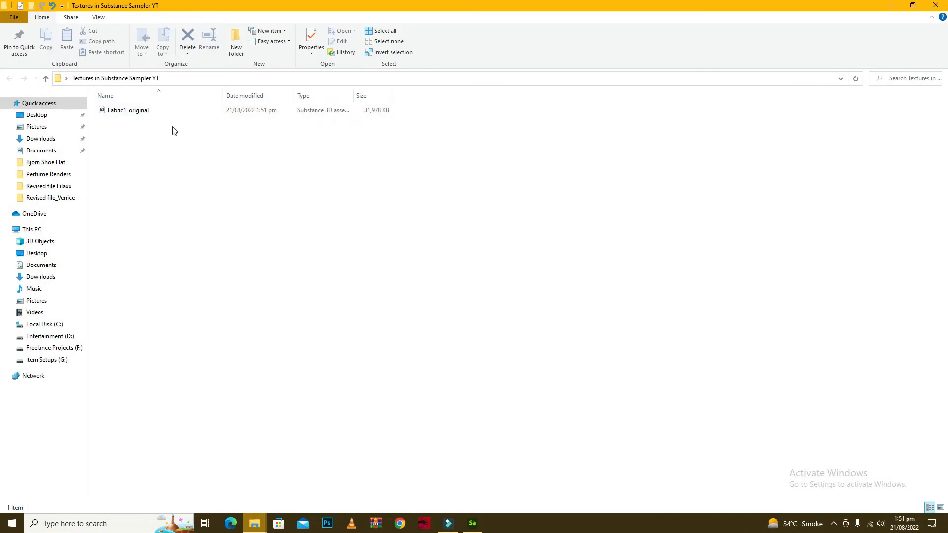
{"action": "left_click", "coordinate": [136, 111]}
{"action": "left_click", "coordinate": [149, 148]}
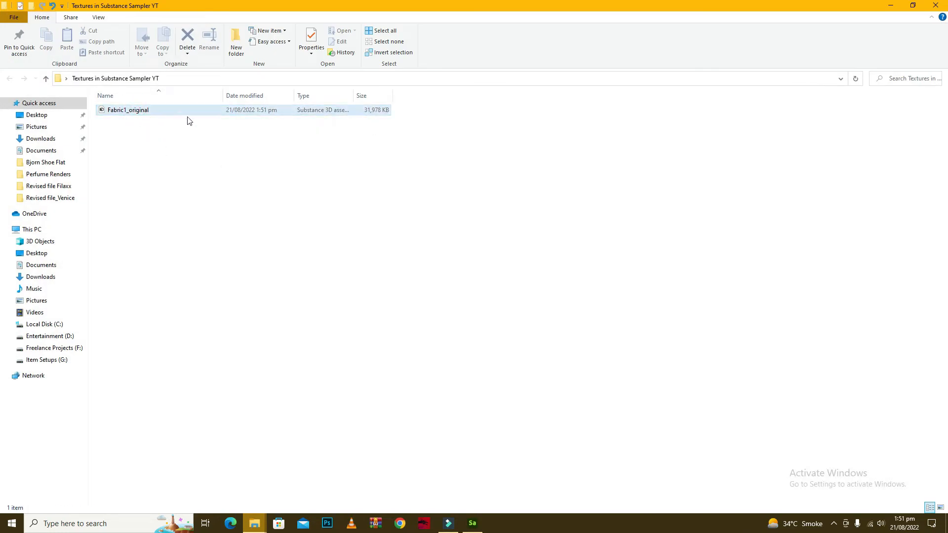
{"action": "left_click", "coordinate": [890, 6]}
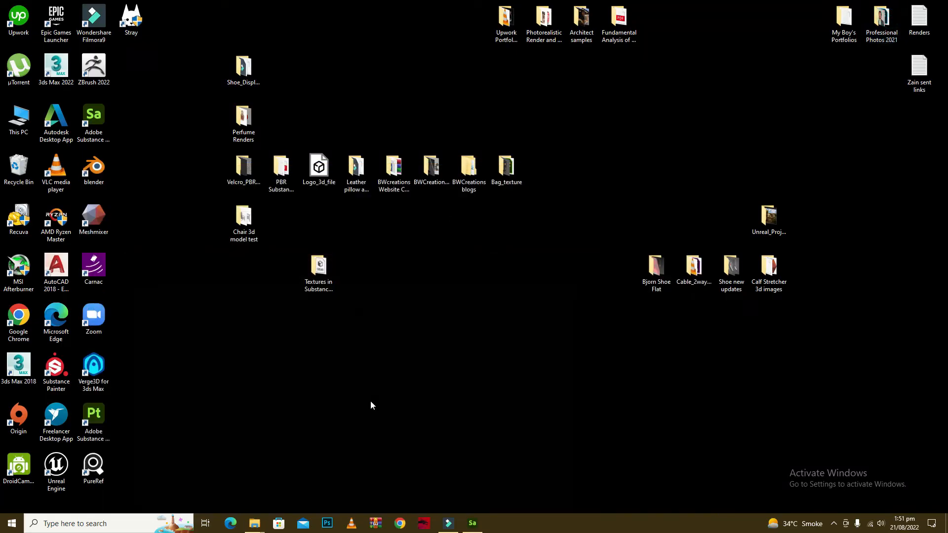
Return to Substance 3D Sampler, start a new project without saving the current one, and close the sharing options
{"action": "left_click", "coordinate": [473, 523]}
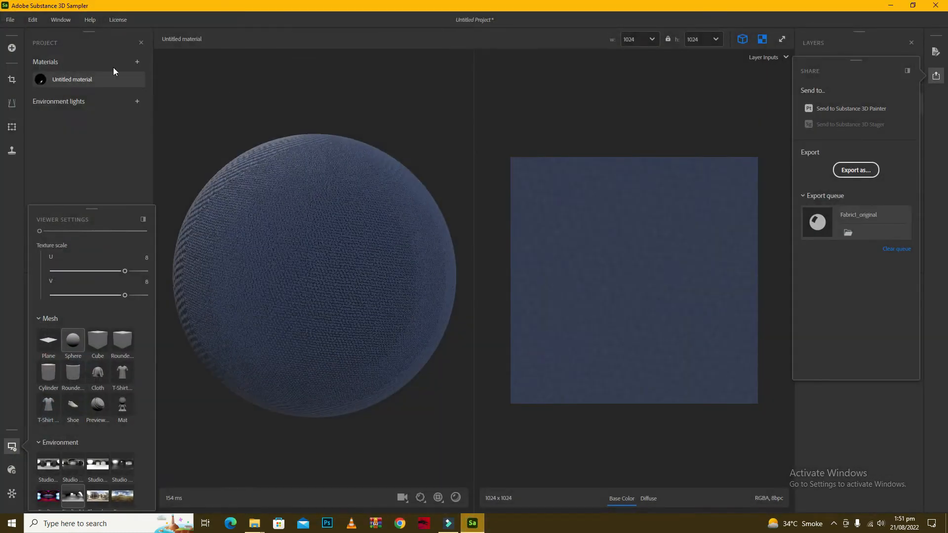
{"action": "left_click", "coordinate": [10, 20]}
{"action": "left_click", "coordinate": [20, 53]}
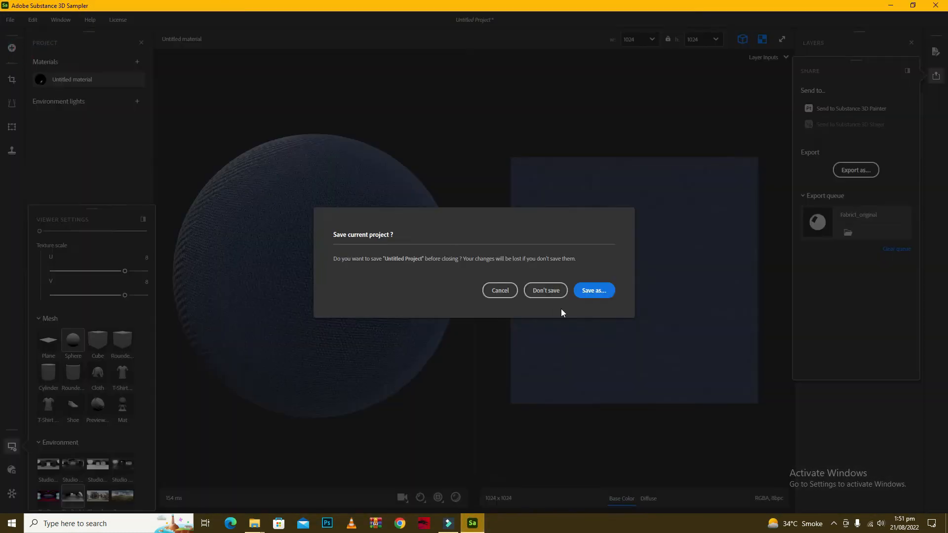
{"action": "left_click", "coordinate": [538, 291]}
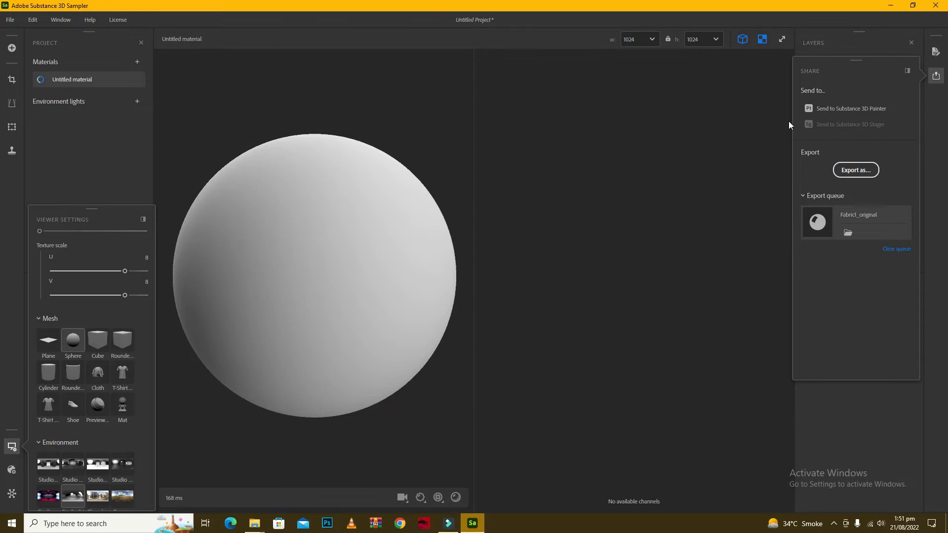
{"action": "left_click", "coordinate": [936, 75]}
Switch to File Explorer and open the shoe project's Reference Image folder
{"action": "left_click", "coordinate": [255, 523]}
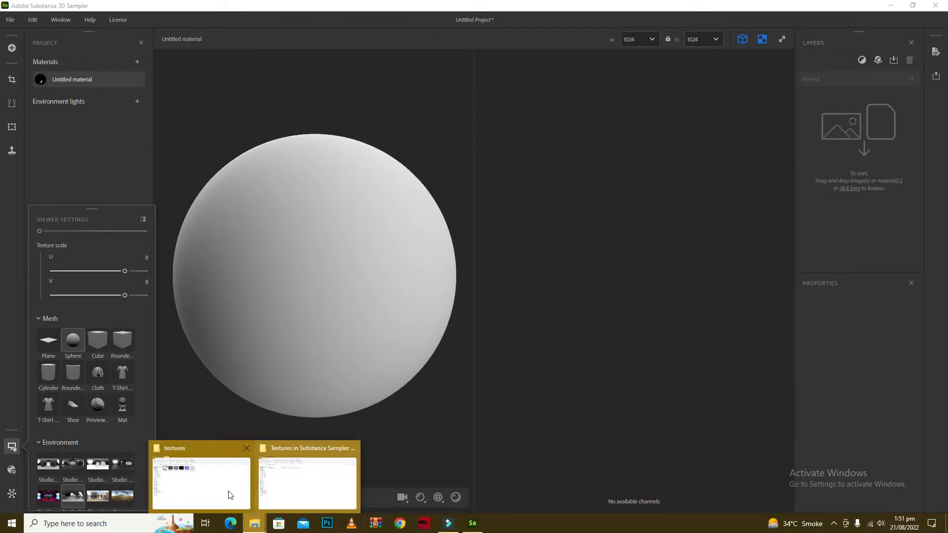
{"action": "left_click", "coordinate": [219, 483]}
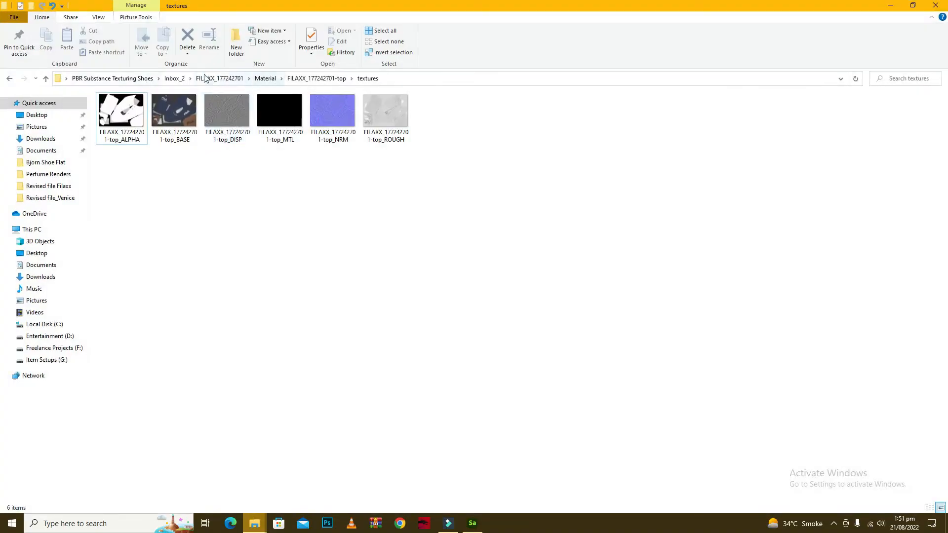
{"action": "left_click", "coordinate": [215, 80]}
{"action": "left_click", "coordinate": [144, 150]}
{"action": "double_click", "coordinate": [141, 141]}
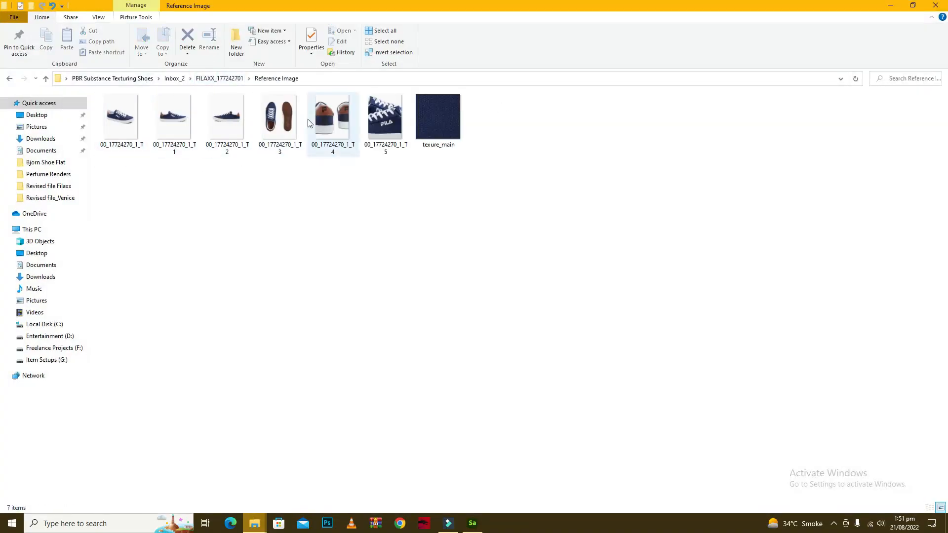
View the close-up shoe photo with the FILA logo and examine the blue fabric's weave around the logo at high magnification
{"action": "left_click", "coordinate": [383, 122]}
{"action": "key", "text": "Return"}
{"action": "scroll", "coordinate": [479, 364], "scroll_direction": "up", "scroll_amount": 8}
{"action": "left_click_drag", "start_coordinate": [565, 327], "coordinate": [546, 304]}
{"action": "left_click_drag", "start_coordinate": [617, 313], "coordinate": [436, 211]}
{"action": "scroll", "coordinate": [635, 178], "scroll_direction": "down", "scroll_amount": 2}
{"action": "left_click_drag", "start_coordinate": [635, 178], "coordinate": [349, 249]}
{"action": "scroll", "coordinate": [710, 202], "scroll_direction": "up", "scroll_amount": 5}
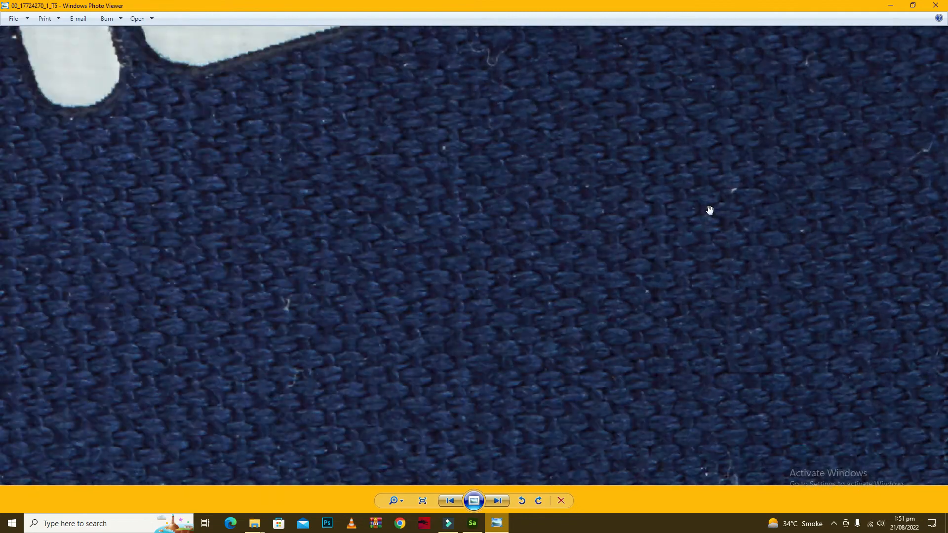
{"action": "scroll", "coordinate": [711, 251], "scroll_direction": "down", "scroll_amount": 7}
{"action": "scroll", "coordinate": [343, 238], "scroll_direction": "up", "scroll_amount": 2}
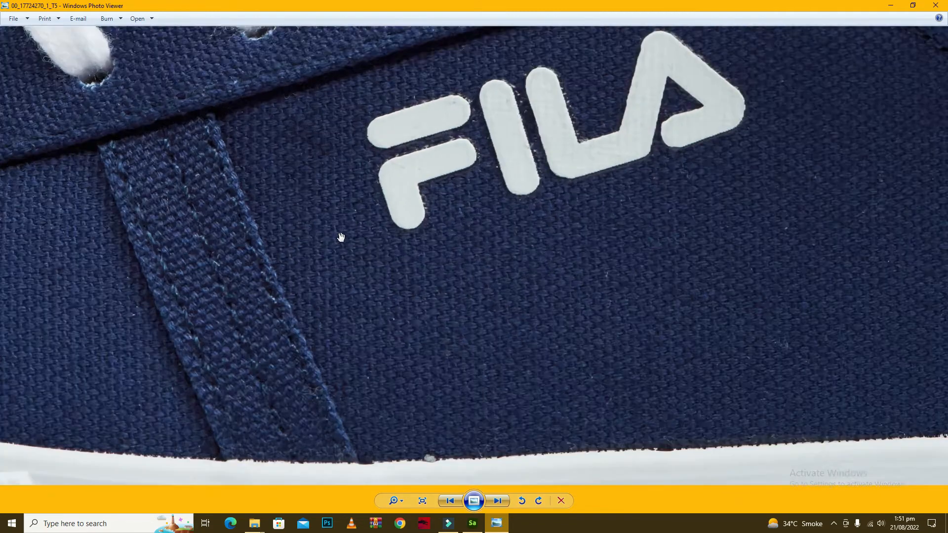
{"action": "scroll", "coordinate": [341, 236], "scroll_direction": "down", "scroll_amount": 3}
{"action": "scroll", "coordinate": [702, 295], "scroll_direction": "up", "scroll_amount": 3}
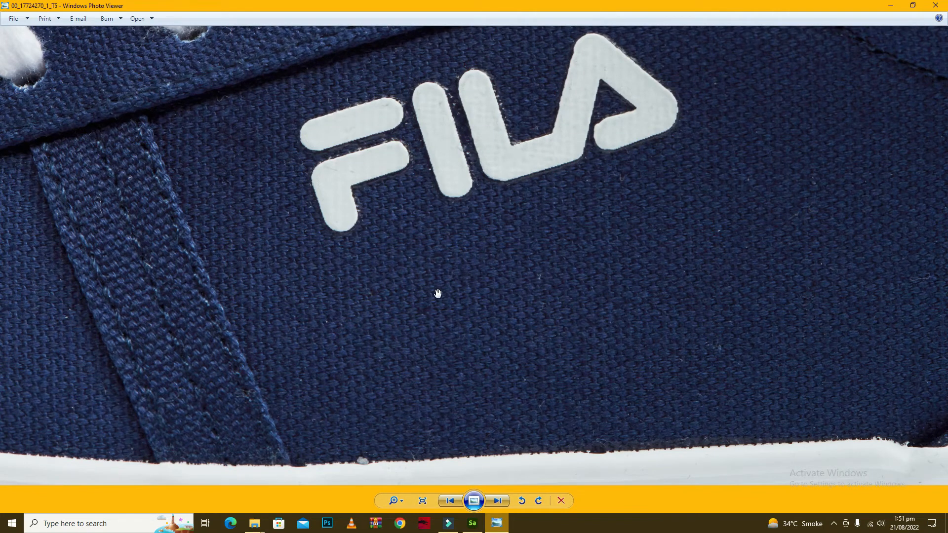
{"action": "left_click_drag", "start_coordinate": [756, 302], "coordinate": [868, 161]}
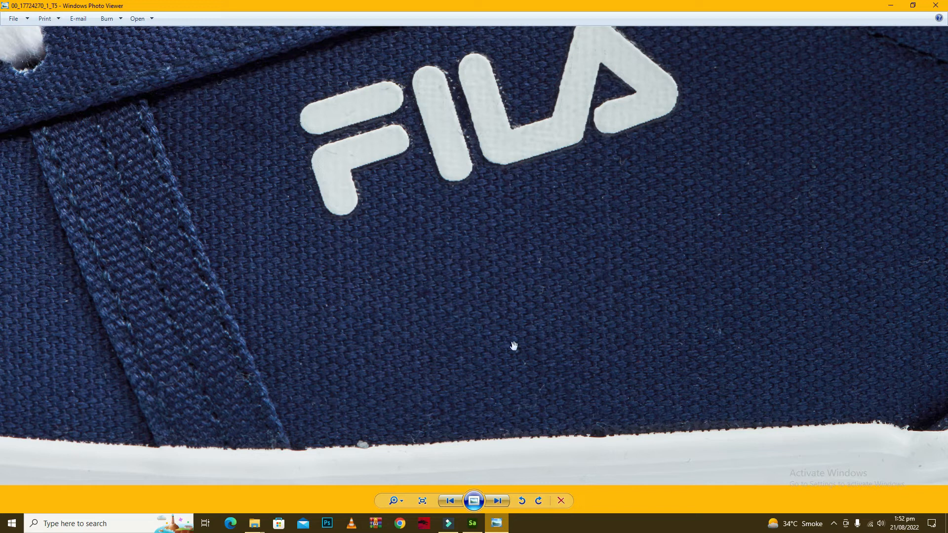
{"action": "left_click", "coordinate": [936, 6]}
Preview the texure_main image and import it into Substance 3D Sampler with the Image to material (AI Powered) template and a base material
{"action": "double_click", "coordinate": [445, 110]}
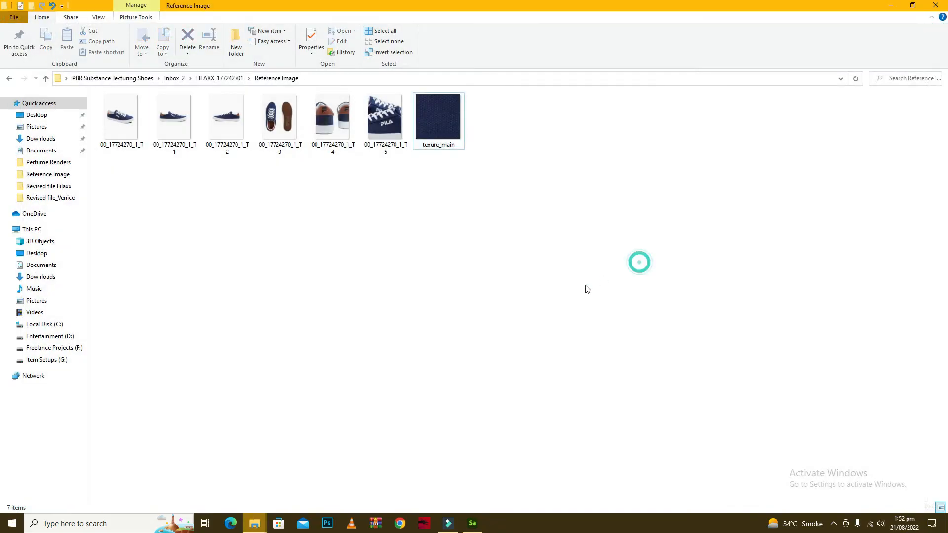
{"action": "left_click_drag", "start_coordinate": [438, 125], "coordinate": [828, 156]}
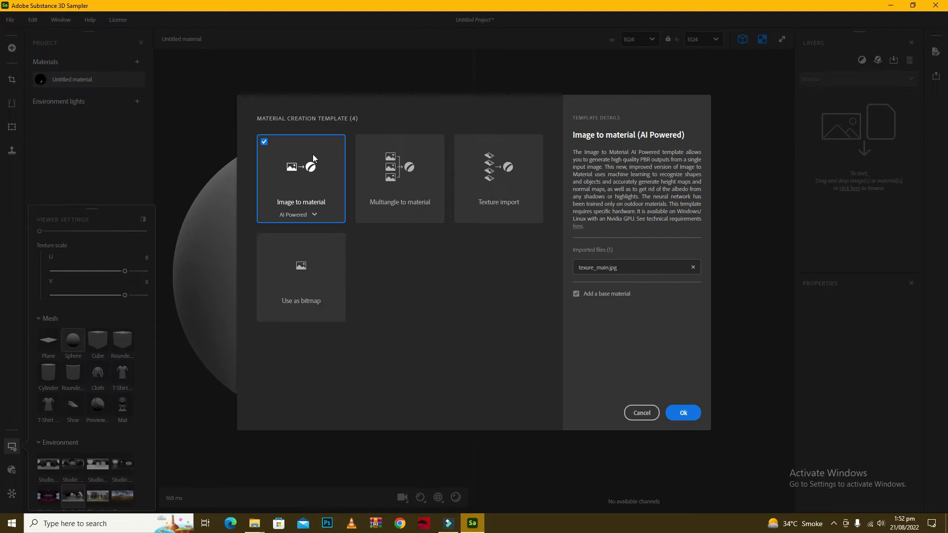
{"action": "left_click", "coordinate": [312, 214]}
{"action": "left_click", "coordinate": [314, 214]}
{"action": "left_click", "coordinate": [684, 413]}
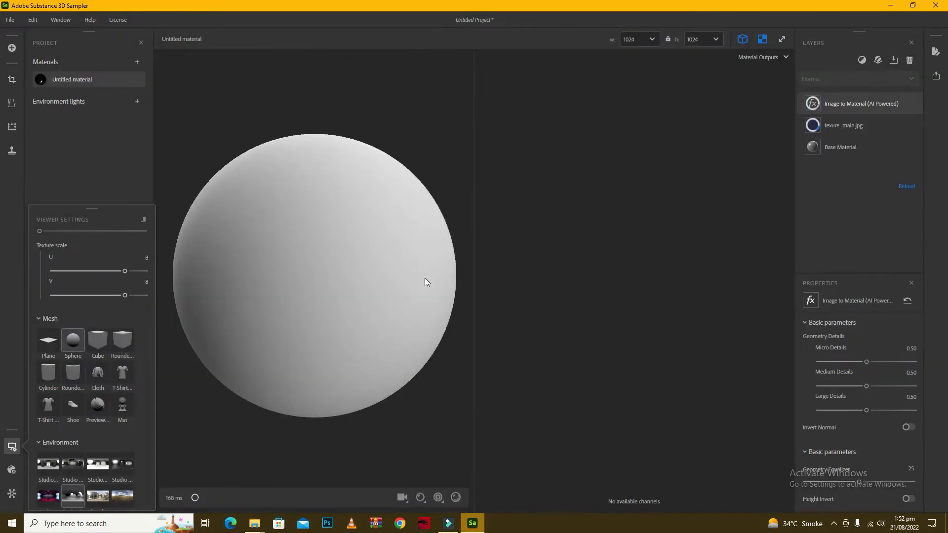
Apply the matte grey preset with 0.75 roughness to the Base Material layer and reselect the Image to Material layer
{"action": "left_click", "coordinate": [831, 144]}
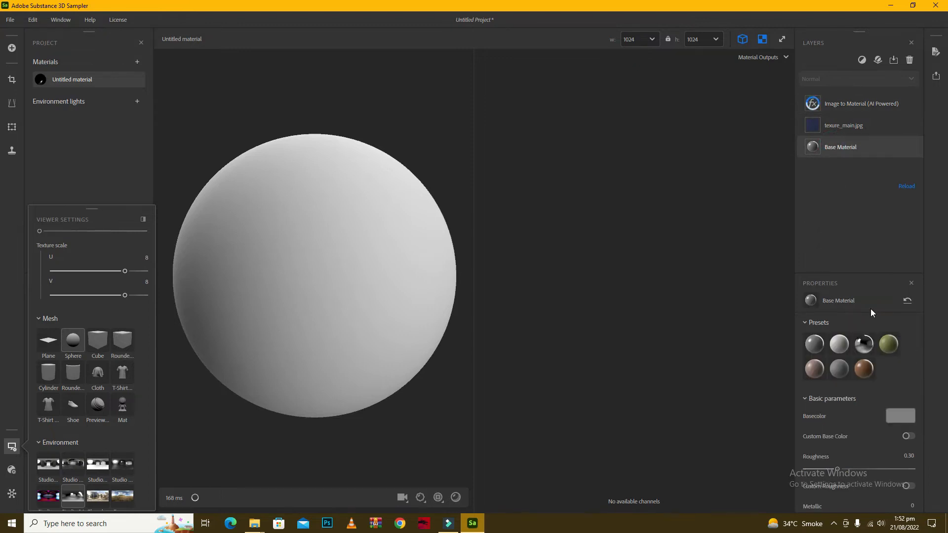
{"action": "left_click", "coordinate": [838, 368]}
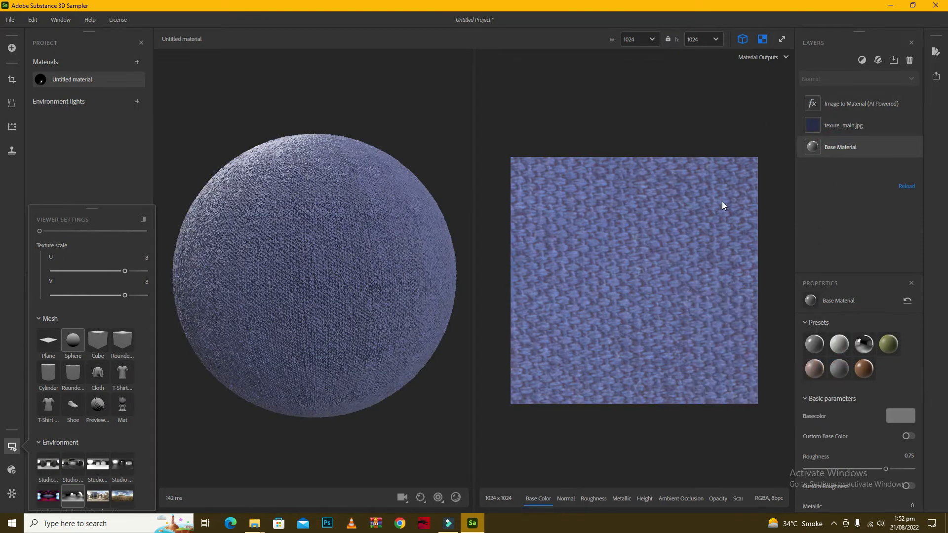
{"action": "left_click", "coordinate": [849, 125]}
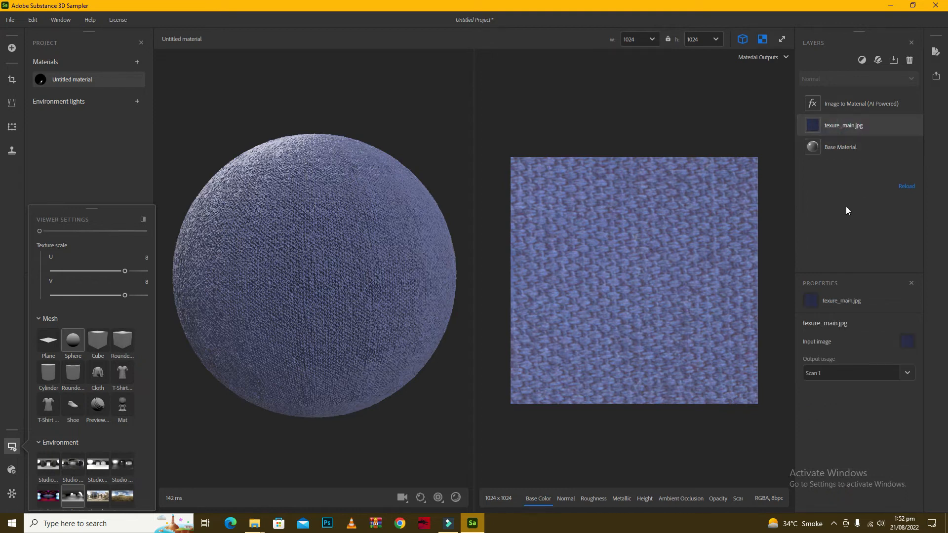
{"action": "left_click", "coordinate": [845, 102]}
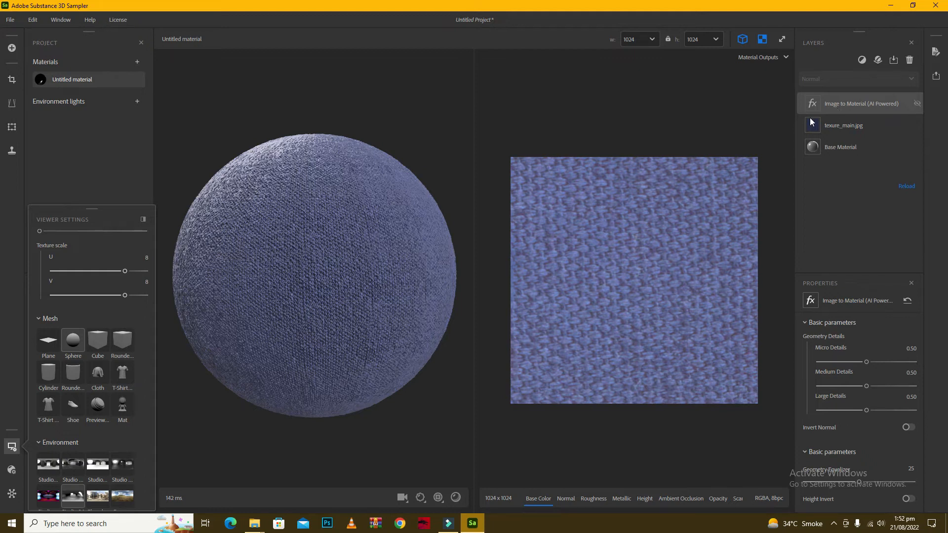
Preview the material on the Plane mesh with U and V texture scale at 4, and inspect the weave from above
{"action": "left_click", "coordinate": [55, 341]}
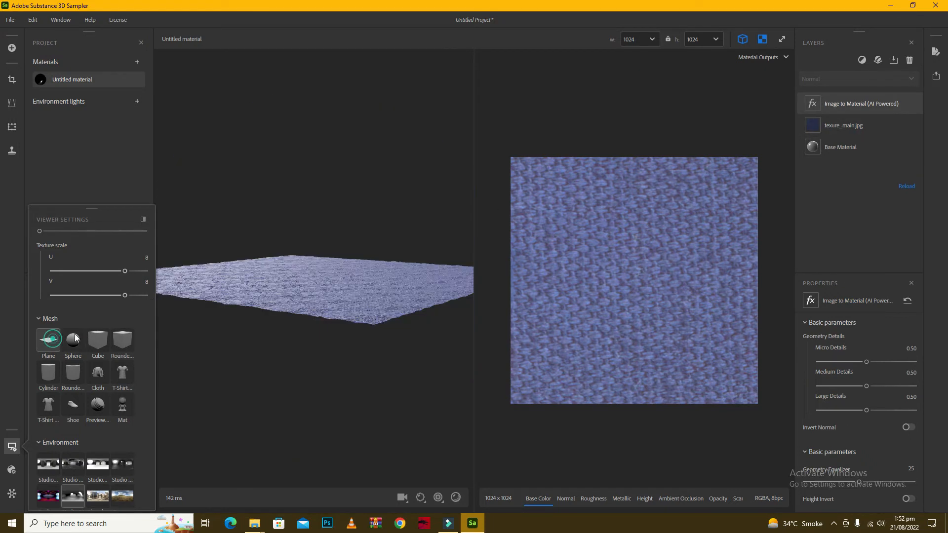
{"action": "left_click", "coordinate": [142, 257]}
{"action": "type", "text": "2"}
{"action": "left_click", "coordinate": [141, 257]}
{"action": "type", "text": "4"}
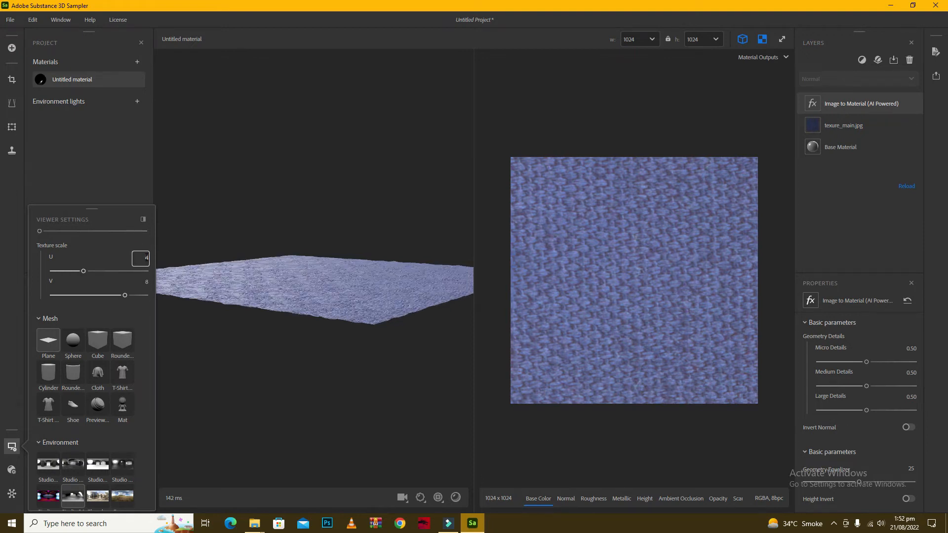
{"action": "left_click", "coordinate": [143, 282]}
{"action": "type", "text": "4"}
{"action": "left_click_drag", "start_coordinate": [330, 282], "coordinate": [325, 337]}
{"action": "scroll", "coordinate": [322, 306], "scroll_direction": "up", "scroll_amount": 5}
{"action": "mouse_move", "coordinate": [304, 291]}
{"action": "left_mouse_down"}
{"action": "mouse_move", "coordinate": [322, 277]}
{"action": "mouse_move", "coordinate": [239, 212]}
{"action": "mouse_move", "coordinate": [404, 318]}
{"action": "mouse_move", "coordinate": [339, 292]}
{"action": "mouse_move", "coordinate": [379, 339]}
{"action": "mouse_move", "coordinate": [436, 321]}
{"action": "mouse_move", "coordinate": [316, 326]}
{"action": "mouse_move", "coordinate": [322, 275]}
{"action": "mouse_move", "coordinate": [324, 325]}
{"action": "mouse_move", "coordinate": [329, 288]}
{"action": "mouse_move", "coordinate": [313, 266]}
{"action": "mouse_move", "coordinate": [326, 305]}
{"action": "mouse_move", "coordinate": [347, 310]}
{"action": "mouse_move", "coordinate": [313, 295]}
{"action": "mouse_move", "coordinate": [398, 273]}
{"action": "mouse_move", "coordinate": [311, 275]}
{"action": "left_mouse_up"}
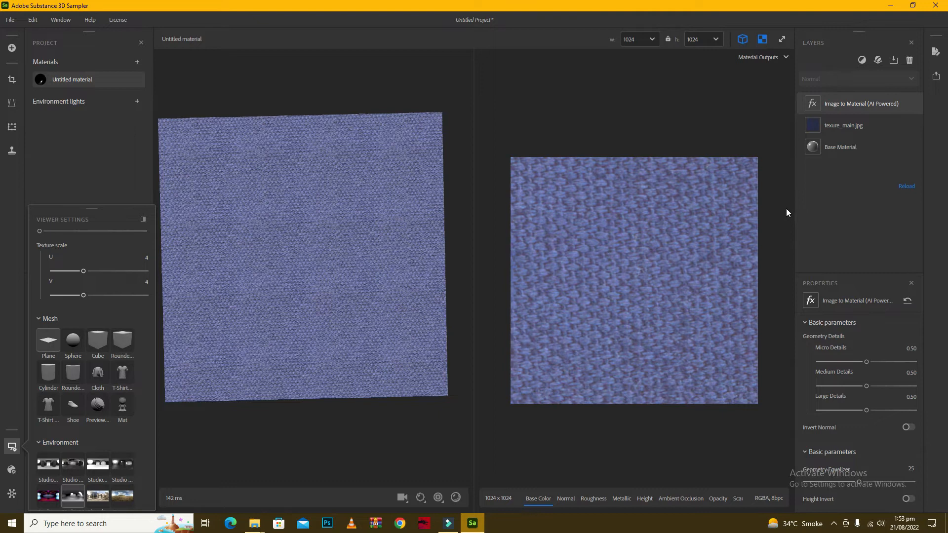
{"action": "scroll", "coordinate": [420, 193], "scroll_direction": "up", "scroll_amount": 5}
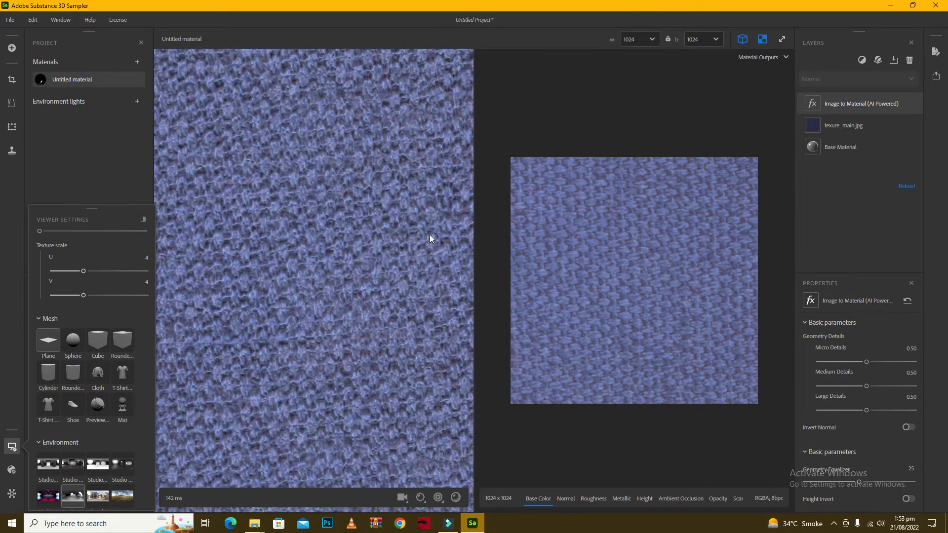
{"action": "scroll", "coordinate": [385, 287], "scroll_direction": "up", "scroll_amount": 4}
{"action": "left_click_drag", "start_coordinate": [384, 287], "coordinate": [334, 295]}
{"action": "scroll", "coordinate": [334, 295], "scroll_direction": "down", "scroll_amount": 3}
Try higher Micro, Medium and Large Details values on the Image to Material layer, resetting each to 0.50
{"action": "left_click_drag", "start_coordinate": [869, 362], "coordinate": [939, 365]}
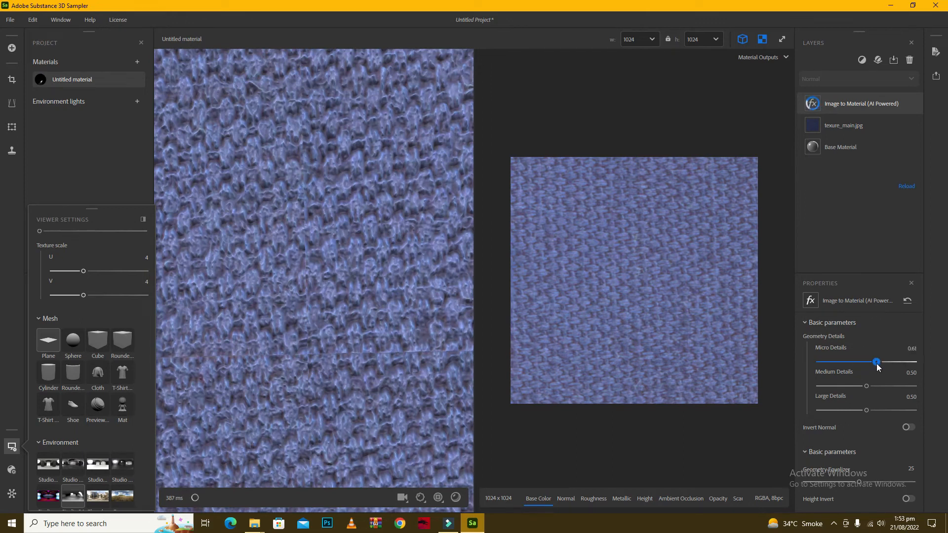
{"action": "left_click", "coordinate": [910, 348]}
{"action": "key", "text": "Return"}
{"action": "left_click_drag", "start_coordinate": [867, 386], "coordinate": [876, 389]}
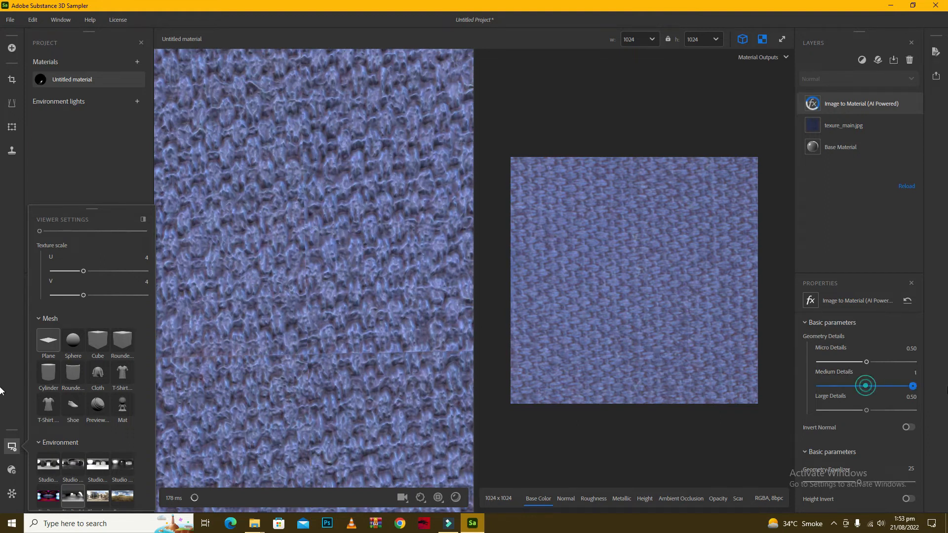
{"action": "double_click", "coordinate": [908, 376]}
{"action": "type", "text": "0.5"}
{"action": "key", "text": "Return"}
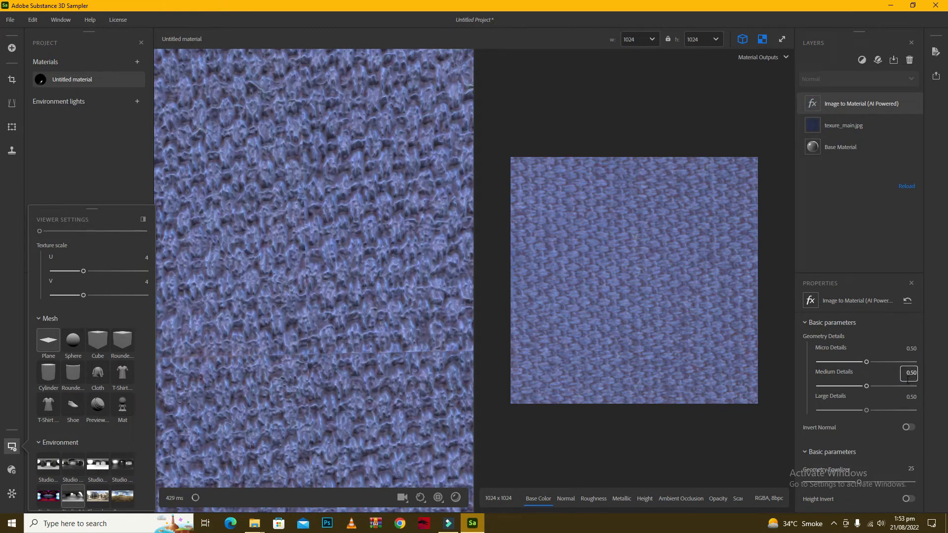
{"action": "left_click_drag", "start_coordinate": [867, 412], "coordinate": [897, 411]}
{"action": "double_click", "coordinate": [908, 397]}
{"action": "type", "text": "0.5"}
{"action": "key", "text": "Return"}
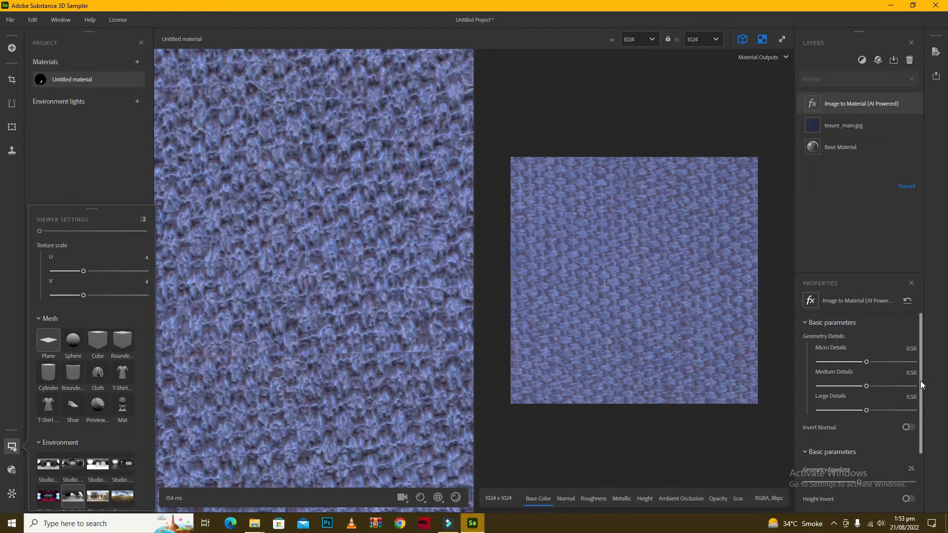
Set the Roughness Base Value of the Image to Material layer to 0.55
{"action": "left_click_drag", "start_coordinate": [920, 380], "coordinate": [921, 452]}
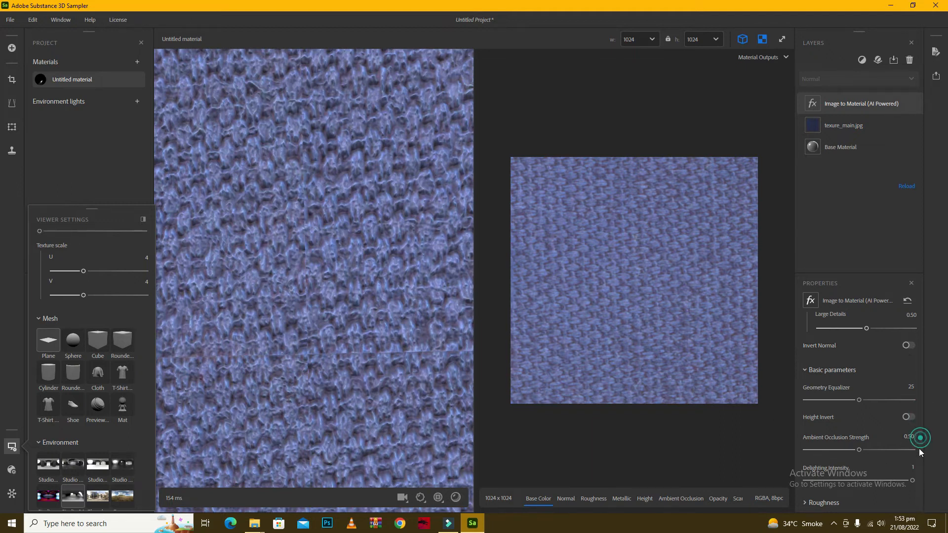
{"action": "left_click", "coordinate": [823, 502]}
{"action": "scroll", "coordinate": [888, 471], "scroll_direction": "down", "scroll_amount": 3}
{"action": "left_click", "coordinate": [907, 394]}
{"action": "type", "text": "0.55"}
{"action": "key", "text": "Return"}
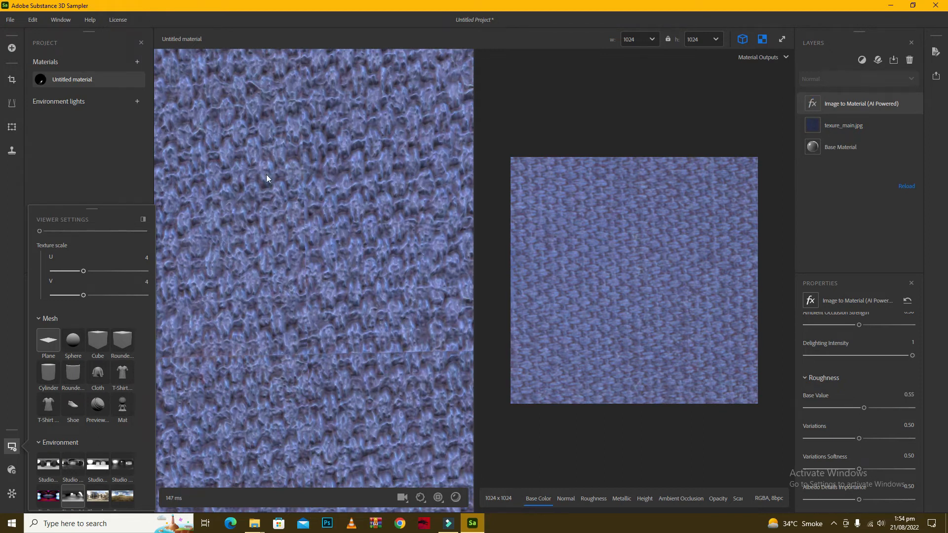
Check the fabric on the Sphere mesh and return the preview to the Plane mesh
{"action": "left_click", "coordinate": [79, 342]}
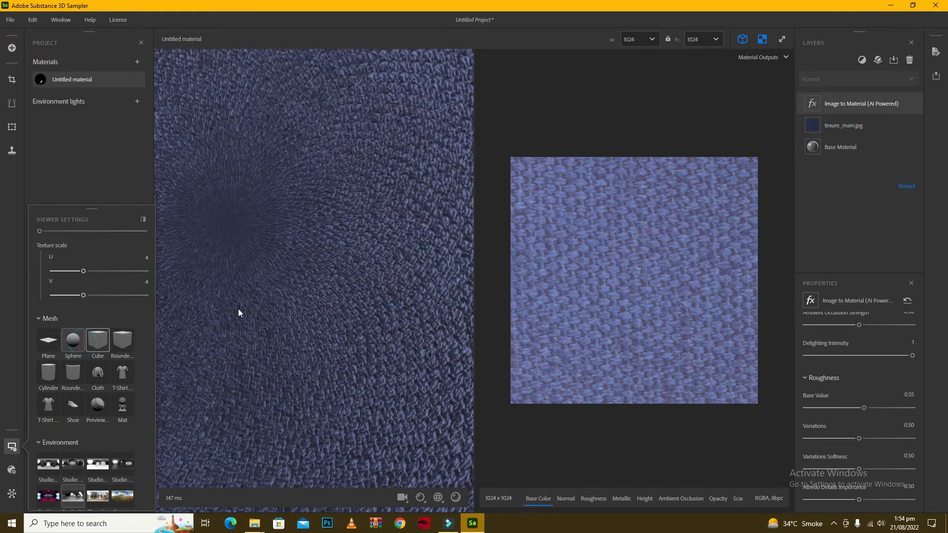
{"action": "scroll", "coordinate": [284, 261], "scroll_direction": "down", "scroll_amount": 5}
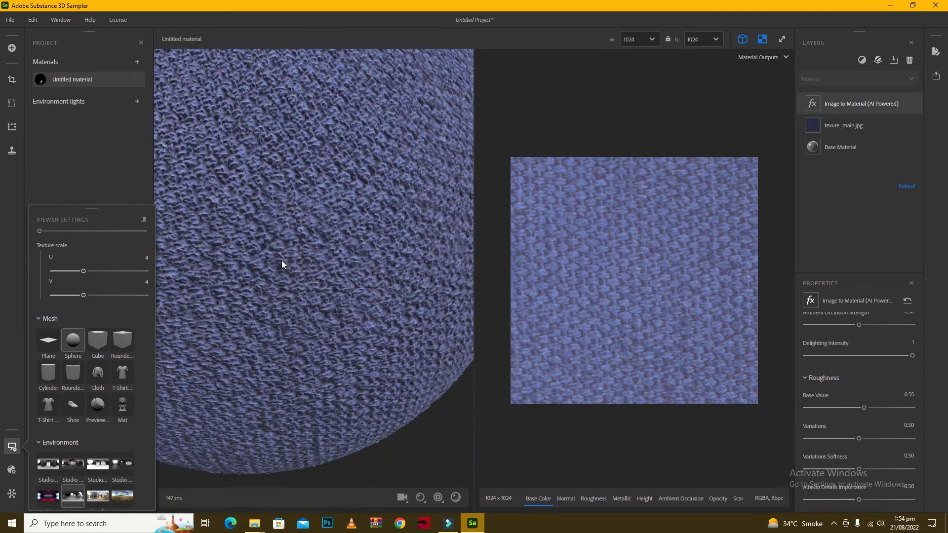
{"action": "scroll", "coordinate": [285, 224], "scroll_direction": "up", "scroll_amount": 4}
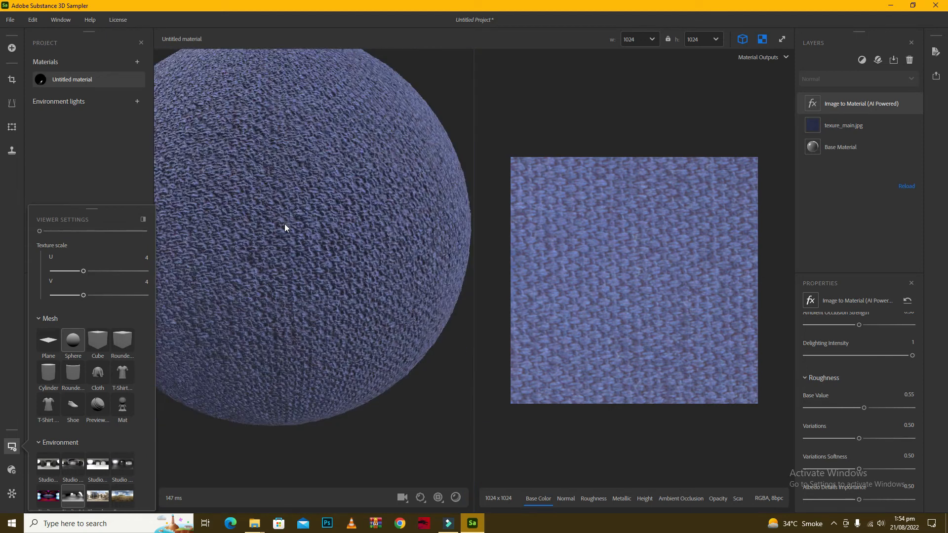
{"action": "left_click", "coordinate": [48, 339]}
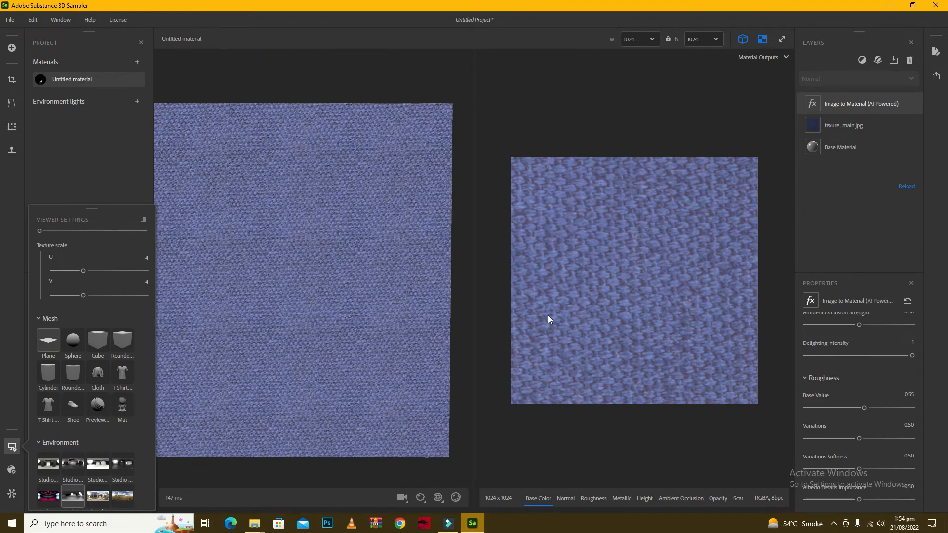
Add an Equalize filter above the Image to Material layer and reduce its Radius to about 2.59
{"action": "left_click", "coordinate": [862, 59]}
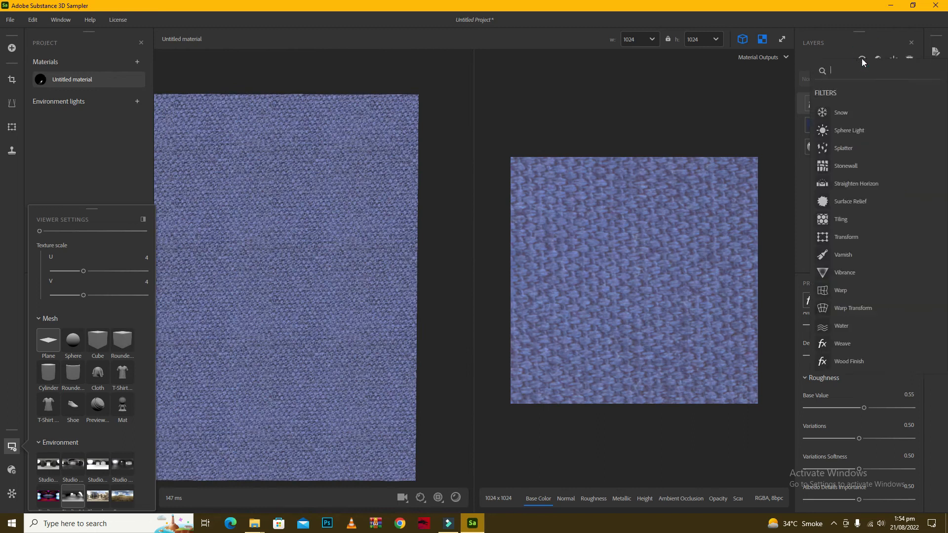
{"action": "type", "text": "equ"}
{"action": "left_click", "coordinate": [857, 115]}
{"action": "left_click_drag", "start_coordinate": [837, 376], "coordinate": [811, 371]}
{"action": "scroll", "coordinate": [364, 209], "scroll_direction": "down", "scroll_amount": 5}
{"action": "middle_click_drag", "start_coordinate": [319, 219], "coordinate": [354, 201]}
{"action": "scroll", "coordinate": [353, 212], "scroll_direction": "up", "scroll_amount": 2}
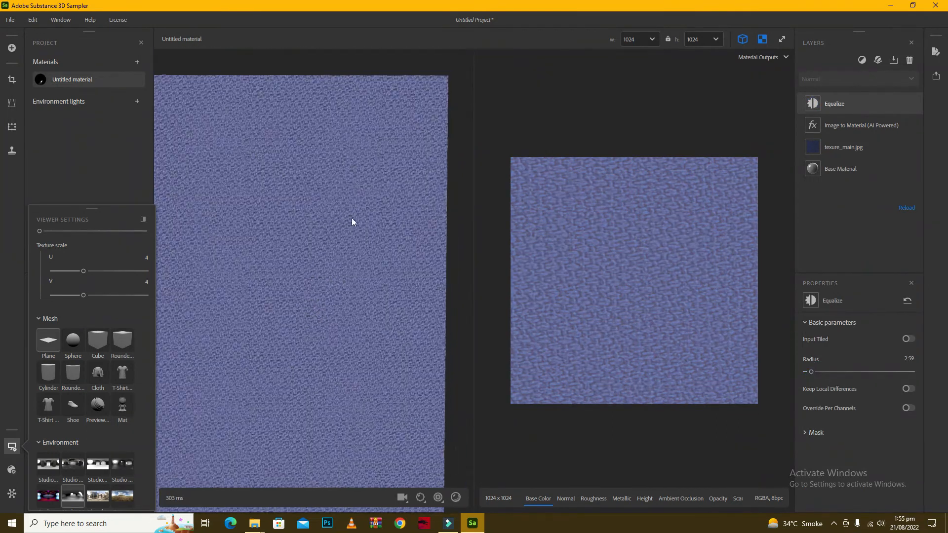
Set the Equalize filter's Radius to 3.5 and inspect the weave on the plane
{"action": "left_click_drag", "start_coordinate": [811, 373], "coordinate": [816, 374]}
{"action": "left_click", "coordinate": [909, 359]}
{"action": "type", "text": "3.5"}
{"action": "key", "text": "Return"}
{"action": "scroll", "coordinate": [347, 289], "scroll_direction": "down", "scroll_amount": 1}
{"action": "middle_click_drag", "start_coordinate": [322, 285], "coordinate": [367, 235]}
{"action": "scroll", "coordinate": [333, 253], "scroll_direction": "down", "scroll_amount": 1}
{"action": "scroll", "coordinate": [393, 196], "scroll_direction": "up", "scroll_amount": 4}
{"action": "middle_click_drag", "start_coordinate": [393, 197], "coordinate": [226, 293]}
{"action": "scroll", "coordinate": [344, 244], "scroll_direction": "down", "scroll_amount": 2}
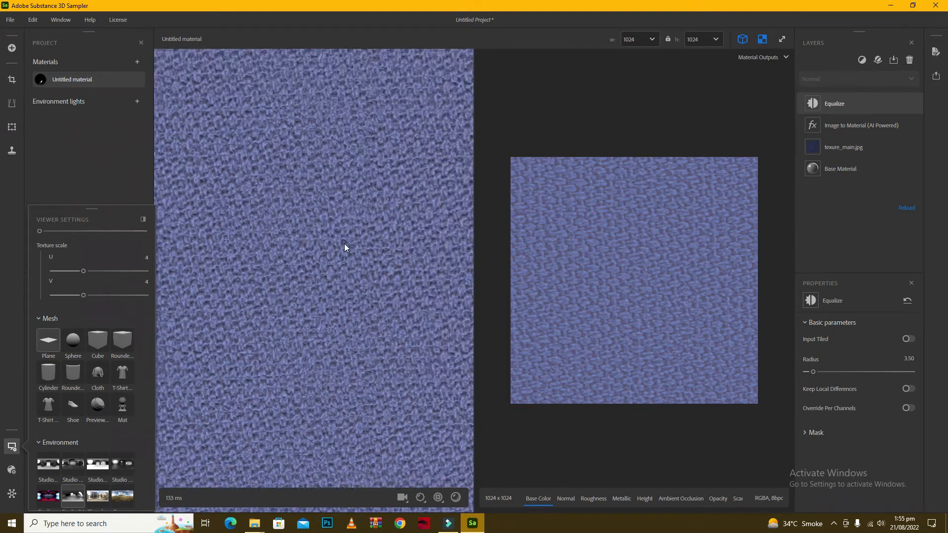
Add a Tiling filter above the Equalize layer and check the plane for visible repeats
{"action": "left_click", "coordinate": [863, 61]}
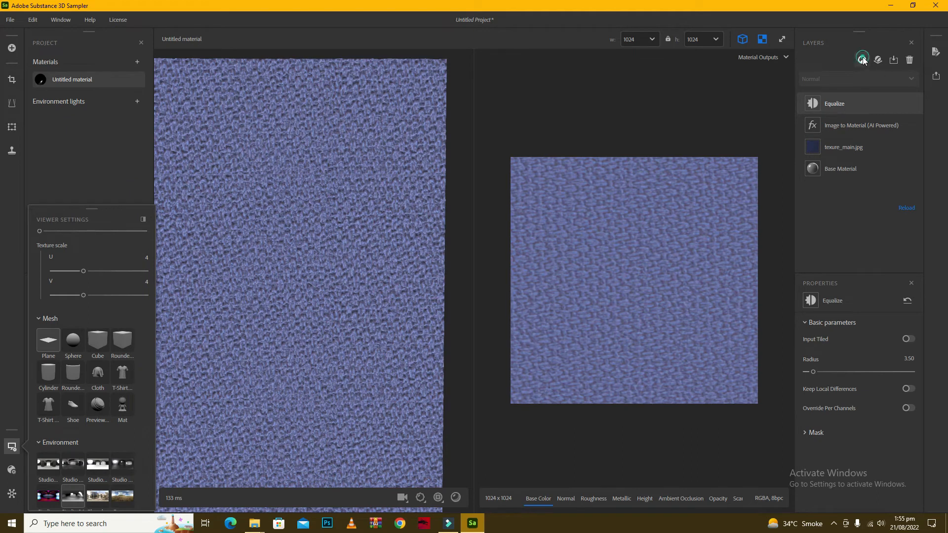
{"action": "type", "text": "y"}
{"action": "key", "text": "BackSpace"}
{"action": "type", "text": "til"}
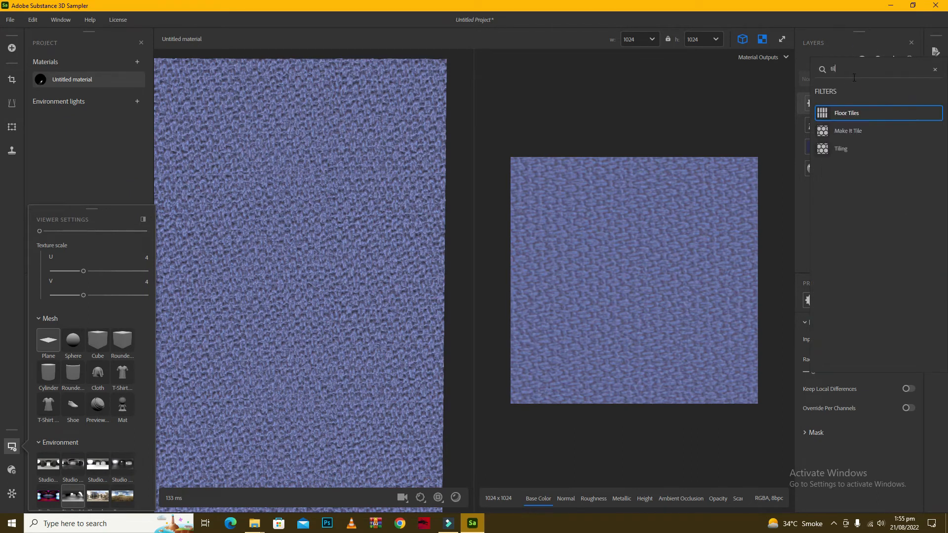
{"action": "left_click", "coordinate": [843, 153]}
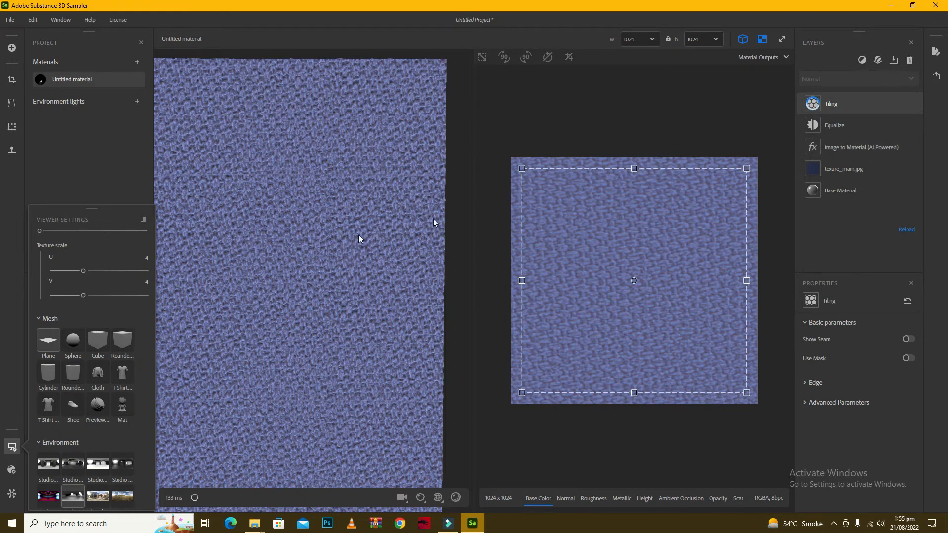
{"action": "scroll", "coordinate": [341, 264], "scroll_direction": "down", "scroll_amount": 5}
{"action": "middle_click_drag", "start_coordinate": [260, 285], "coordinate": [339, 256]}
{"action": "scroll", "coordinate": [339, 267], "scroll_direction": "up", "scroll_amount": 5}
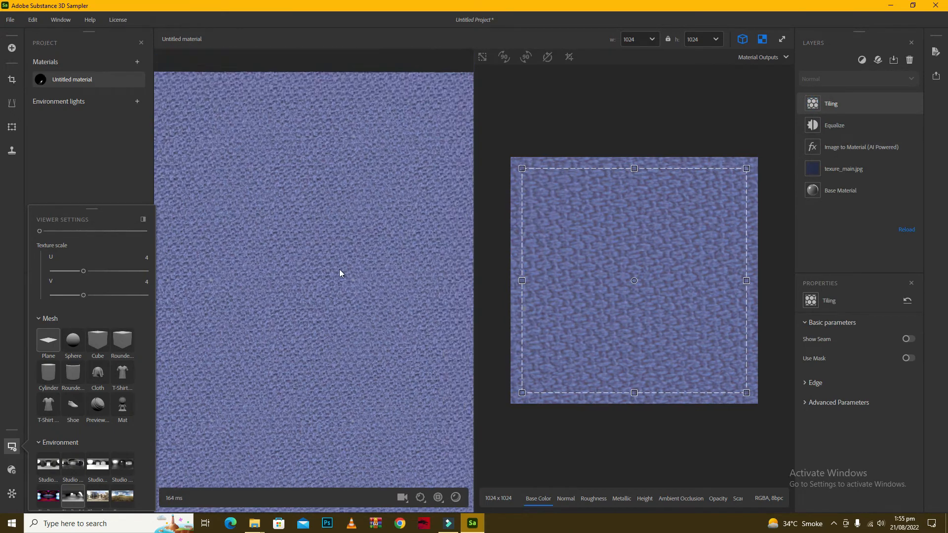
{"action": "middle_click_drag", "start_coordinate": [386, 168], "coordinate": [333, 209]}
Adjust the Tiling filter's edge detection to Threshold 0.10, Blur 0.21 and Smoothness 0.26
{"action": "left_click", "coordinate": [815, 383]}
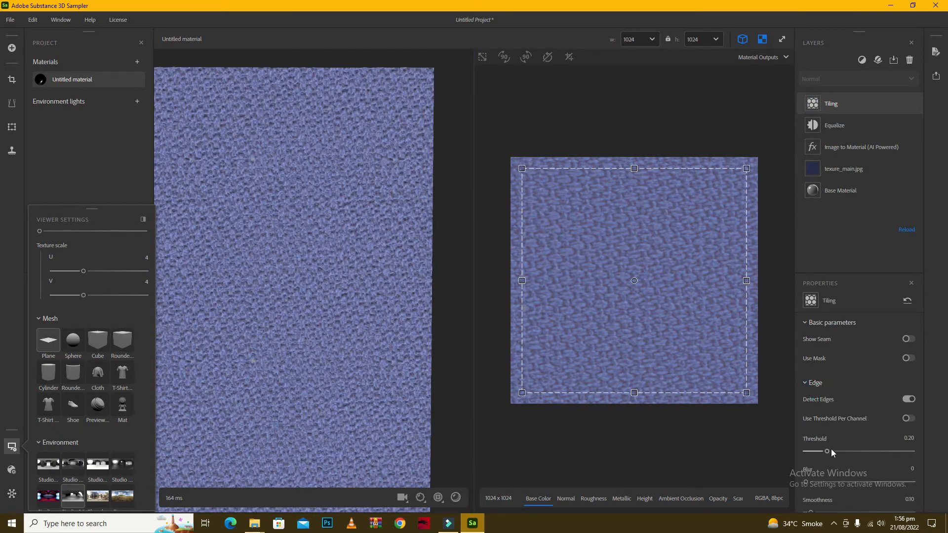
{"action": "left_click_drag", "start_coordinate": [825, 453], "coordinate": [819, 452]}
{"action": "scroll", "coordinate": [800, 474], "scroll_direction": "down", "scroll_amount": 2}
{"action": "left_click", "coordinate": [816, 418]}
{"action": "left_click", "coordinate": [819, 448]}
{"action": "scroll", "coordinate": [354, 235], "scroll_direction": "down", "scroll_amount": 4}
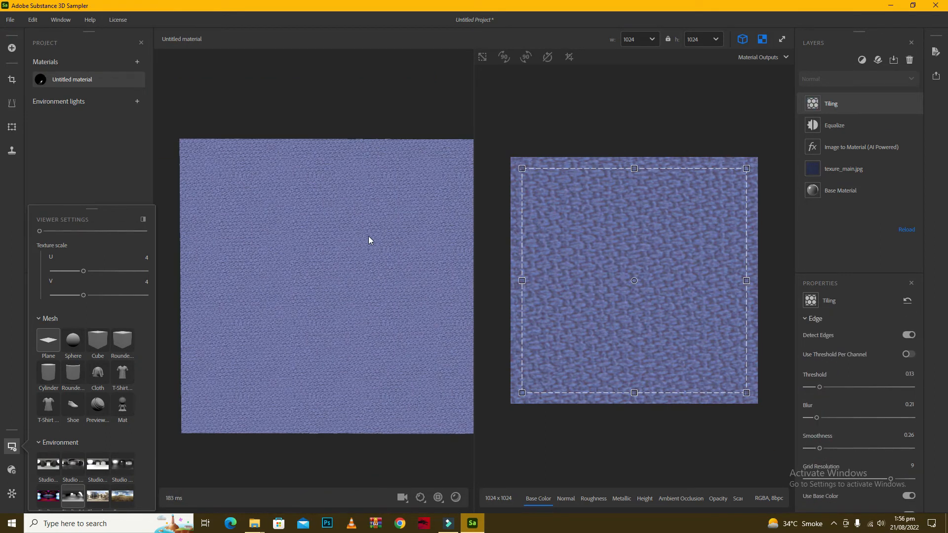
{"action": "scroll", "coordinate": [347, 205], "scroll_direction": "up", "scroll_amount": 3}
{"action": "left_click_drag", "start_coordinate": [817, 388], "coordinate": [817, 388]}
{"action": "scroll", "coordinate": [425, 232], "scroll_direction": "down", "scroll_amount": 2}
Compare the fabric with the Tiling layer hidden and shown
{"action": "left_click", "coordinate": [916, 104]}
{"action": "left_click", "coordinate": [917, 103]}
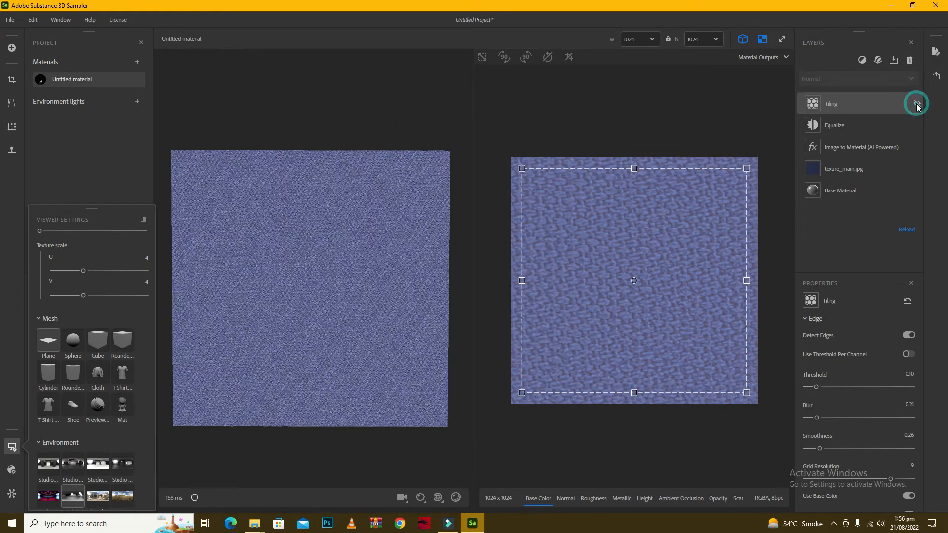
{"action": "left_click", "coordinate": [916, 103]}
{"action": "left_click", "coordinate": [916, 103]}
{"action": "scroll", "coordinate": [383, 164], "scroll_direction": "up", "scroll_amount": 2}
Try a Make It Tile filter above the Tiling layer, compare the result and delete the filter
{"action": "left_click", "coordinate": [862, 61]}
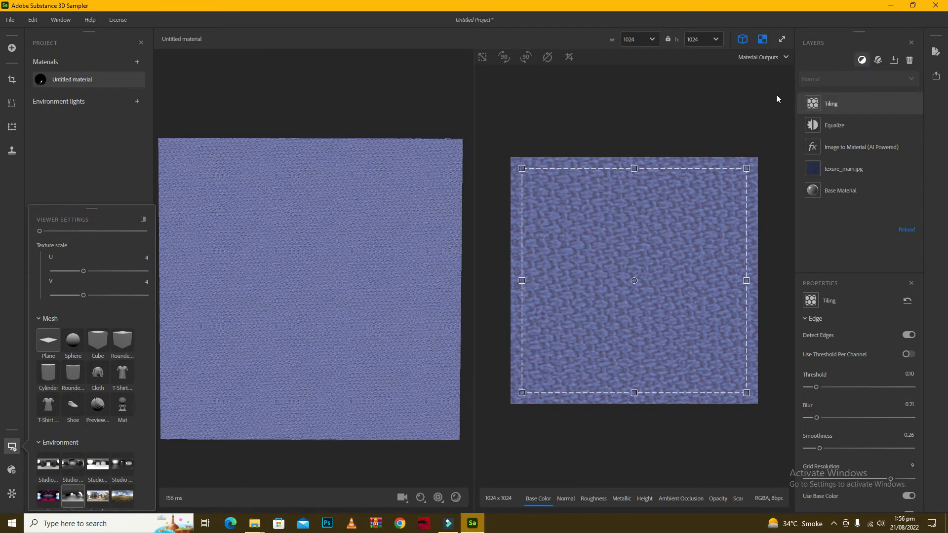
{"action": "type", "text": "til"}
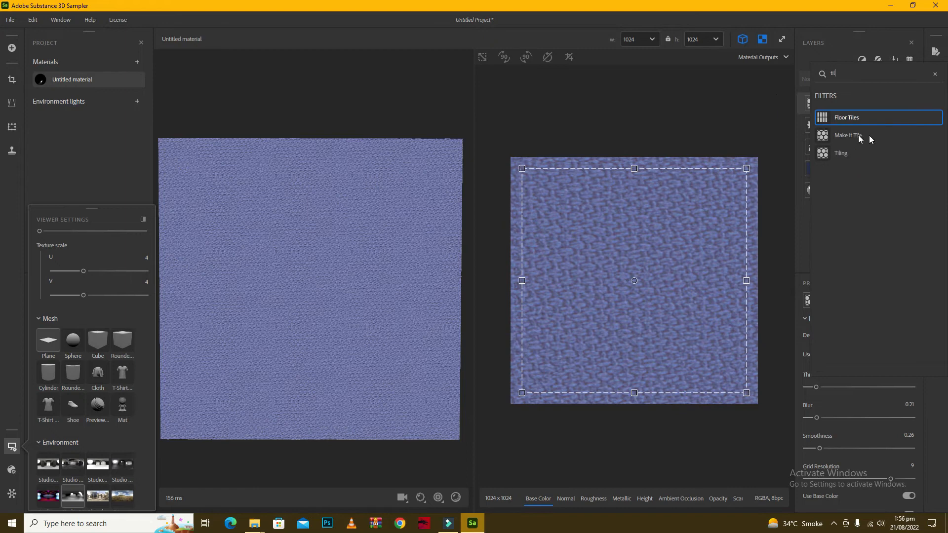
{"action": "left_click", "coordinate": [869, 135]}
{"action": "left_click_drag", "start_coordinate": [416, 196], "coordinate": [348, 242]}
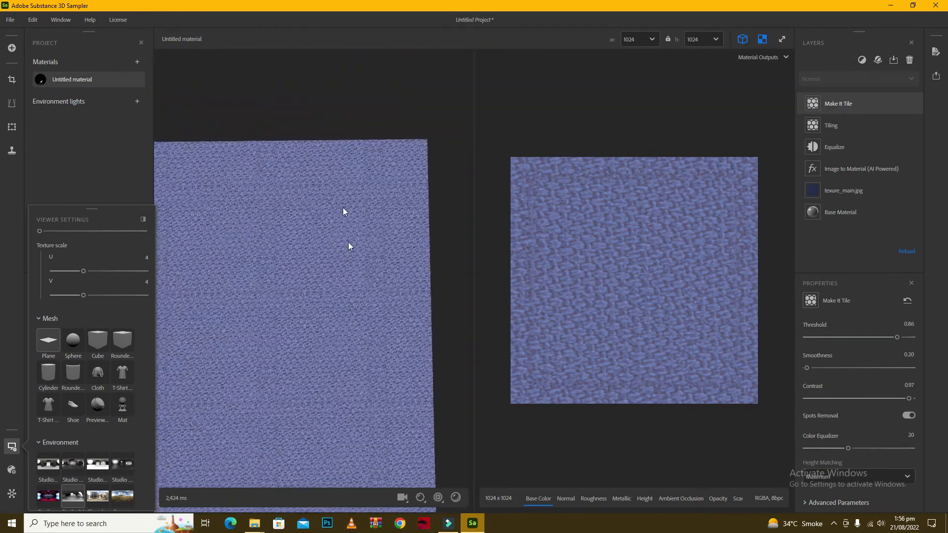
{"action": "left_click", "coordinate": [917, 103]}
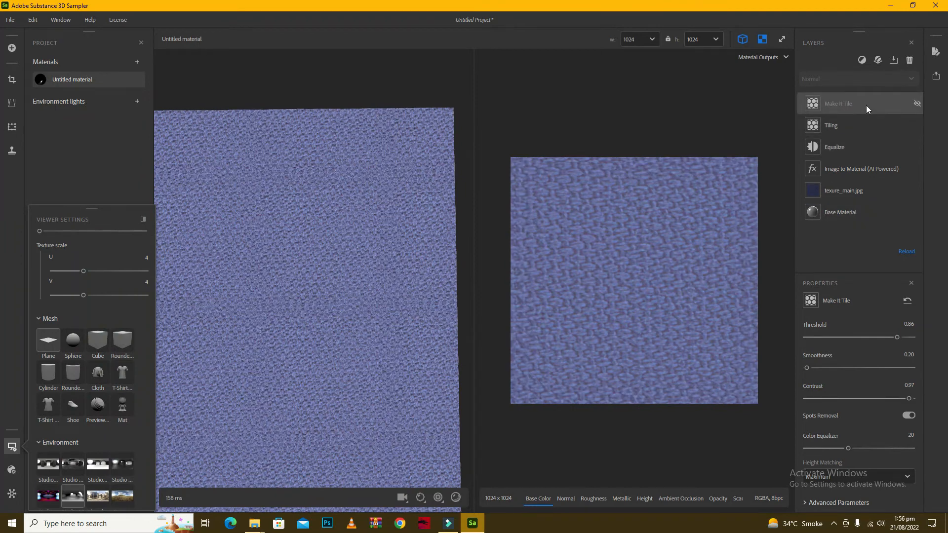
{"action": "left_click", "coordinate": [910, 60]}
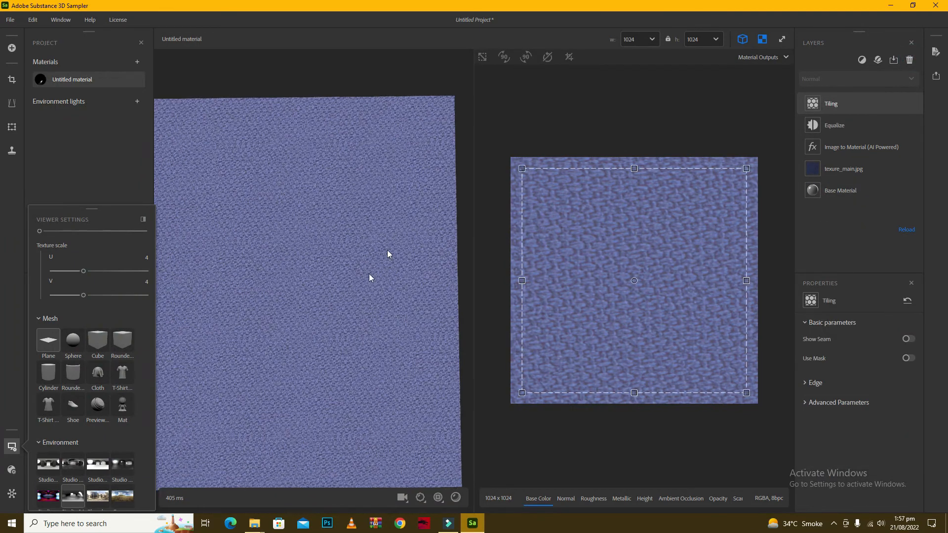
Preview the material on the Sphere mesh with the U and V texture scale set to 8
{"action": "left_click", "coordinate": [73, 352]}
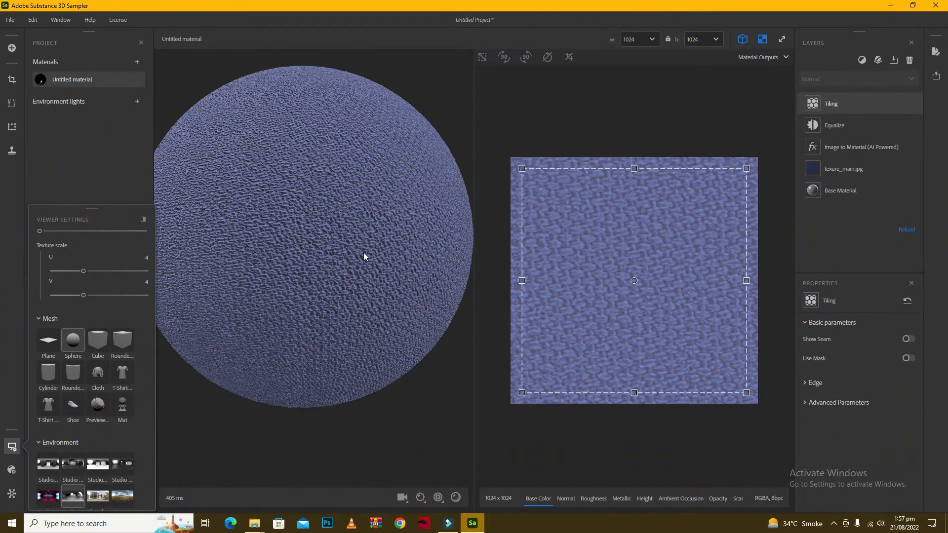
{"action": "left_click_drag", "start_coordinate": [371, 262], "coordinate": [330, 263]}
{"action": "left_click", "coordinate": [144, 257]}
{"action": "type", "text": "8"}
{"action": "key", "text": "Tab"}
{"action": "type", "text": "8"}
{"action": "key", "text": "Return"}
{"action": "left_click_drag", "start_coordinate": [386, 216], "coordinate": [356, 232]}
Add a Vibrance filter above the Tiling layer and set its vibrance to 0.45
{"action": "left_click", "coordinate": [860, 62]}
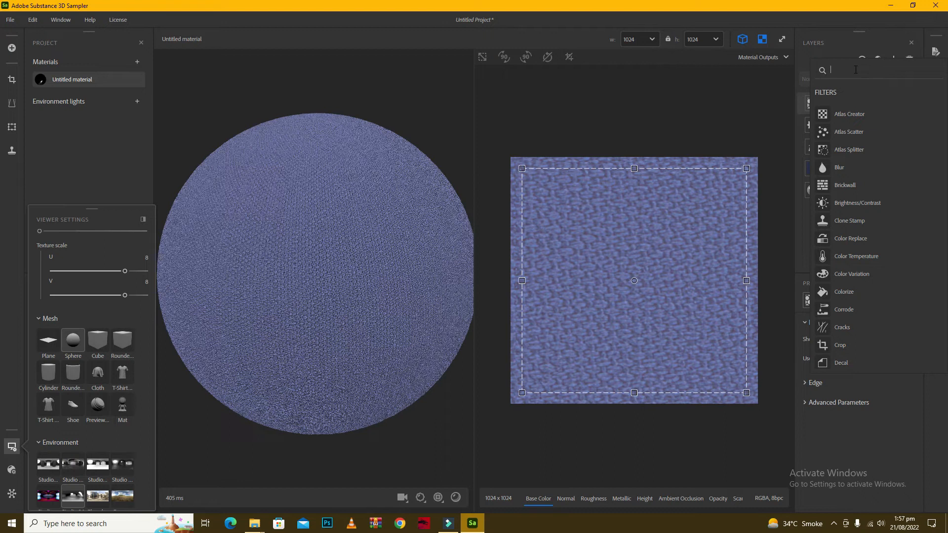
{"action": "type", "text": "vi"}
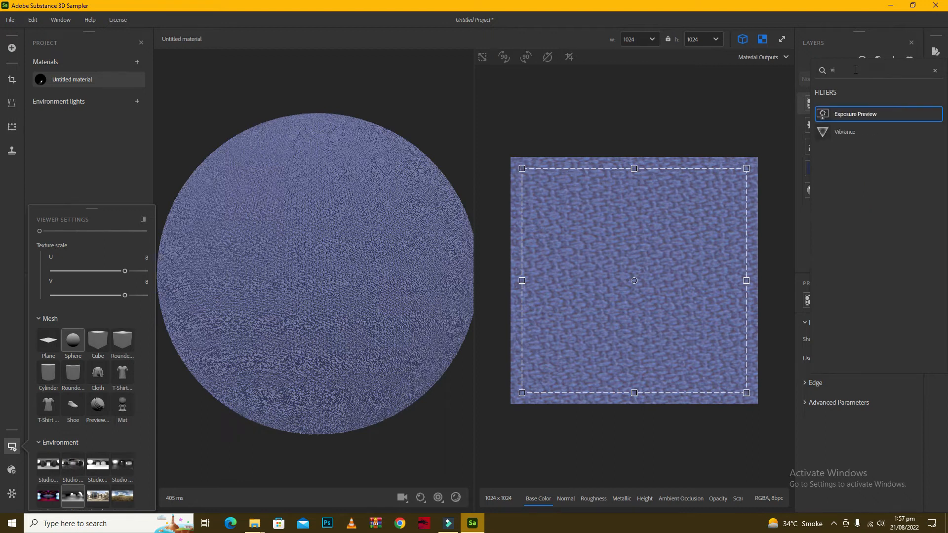
{"action": "left_click", "coordinate": [843, 132]}
{"action": "left_click", "coordinate": [908, 339]}
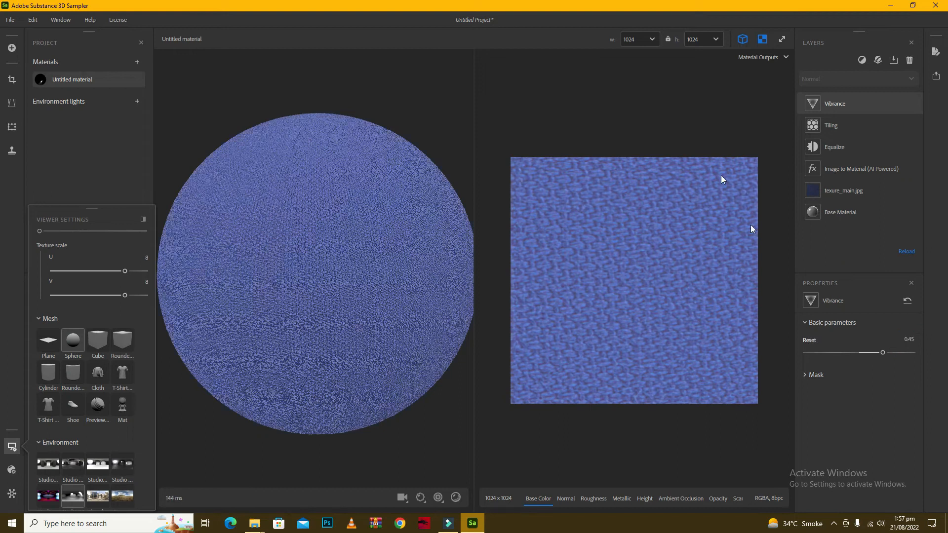
Add a Brightness/Contrast filter for the Base Color channel with Brightness -0.20 and Contrast 0.10
{"action": "left_click", "coordinate": [862, 60]}
{"action": "type", "text": "bri"}
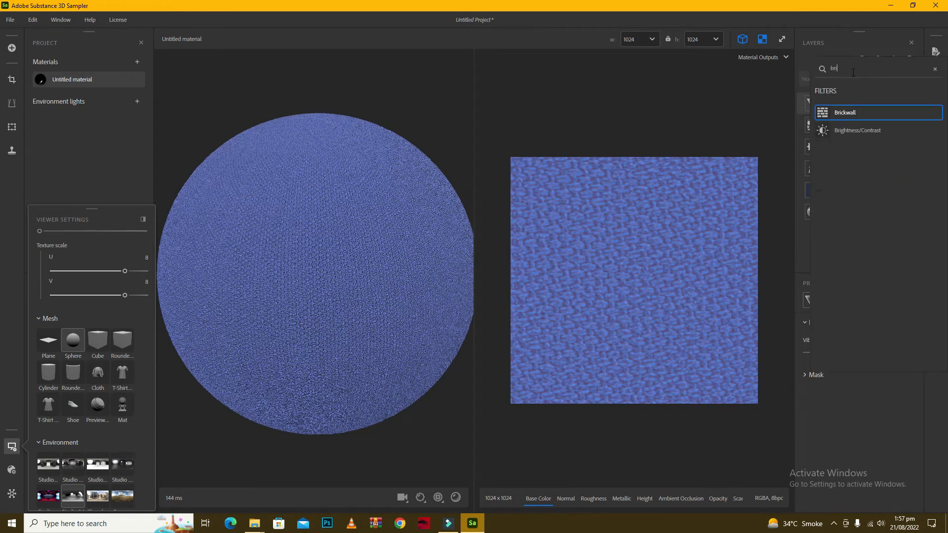
{"action": "left_click", "coordinate": [852, 130]}
{"action": "left_click", "coordinate": [872, 415]}
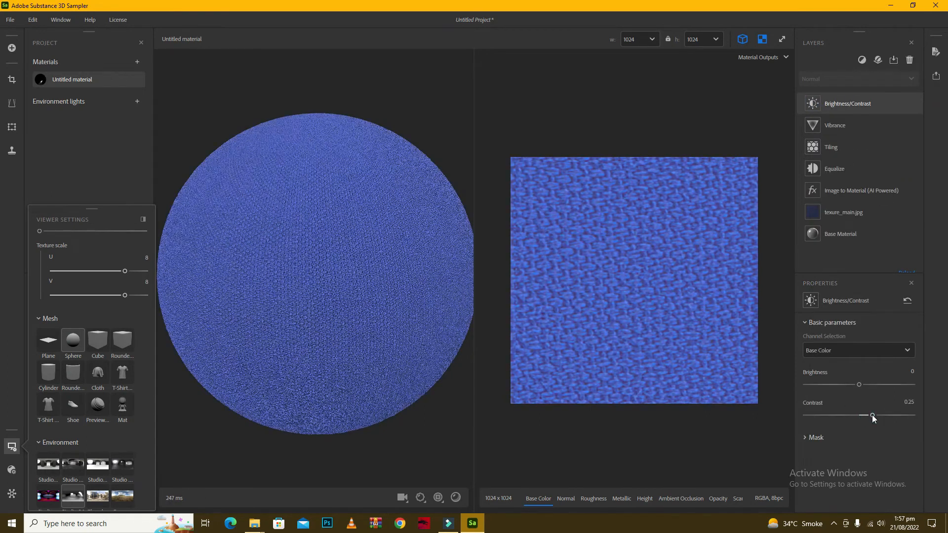
{"action": "left_click", "coordinate": [846, 386]}
{"action": "left_click", "coordinate": [907, 371]}
{"action": "type", "text": "-0.1"}
{"action": "key", "text": "Return"}
{"action": "left_click", "coordinate": [908, 373]}
{"action": "type", "text": "-0.2"}
{"action": "key", "text": "Return"}
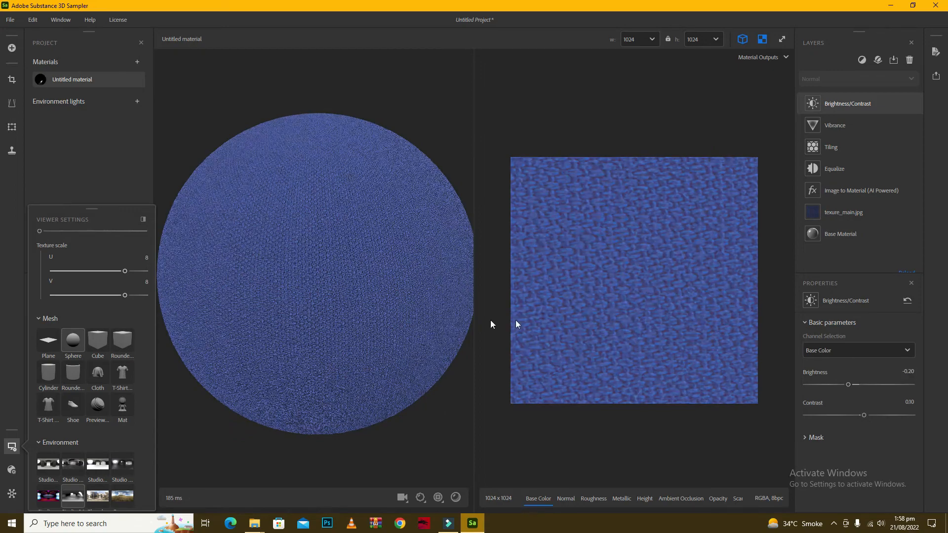
{"action": "scroll", "coordinate": [346, 308], "scroll_direction": "up", "scroll_amount": 3}
{"action": "scroll", "coordinate": [378, 309], "scroll_direction": "down", "scroll_amount": 2}
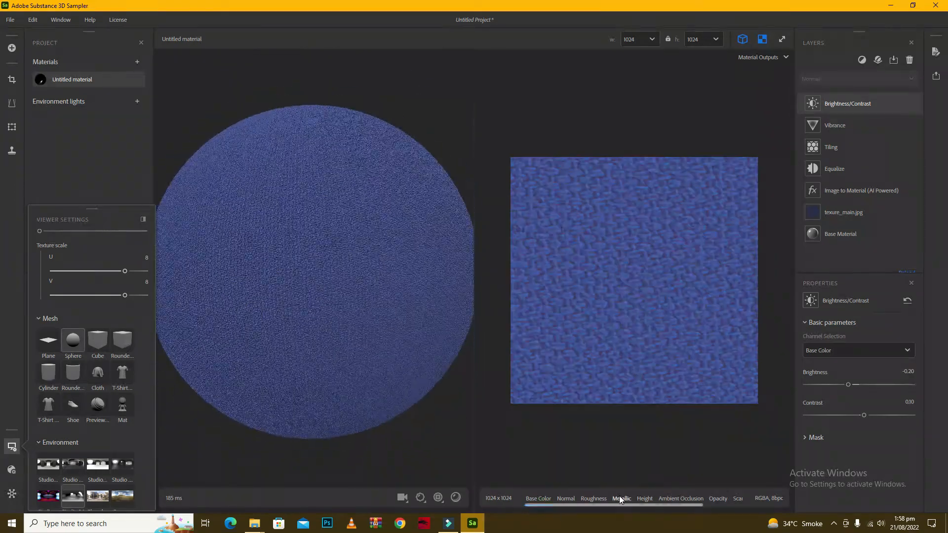
Show the Ambient Occlusion channel, add a Height to AO filter on top of the layers and inspect the fabric on the sphere
{"action": "left_click", "coordinate": [681, 499]}
{"action": "scroll", "coordinate": [319, 296], "scroll_direction": "up", "scroll_amount": 3}
{"action": "scroll", "coordinate": [342, 339], "scroll_direction": "down", "scroll_amount": 3}
{"action": "scroll", "coordinate": [337, 360], "scroll_direction": "up", "scroll_amount": 3}
{"action": "scroll", "coordinate": [328, 331], "scroll_direction": "down", "scroll_amount": 2}
{"action": "scroll", "coordinate": [329, 200], "scroll_direction": "down", "scroll_amount": 3}
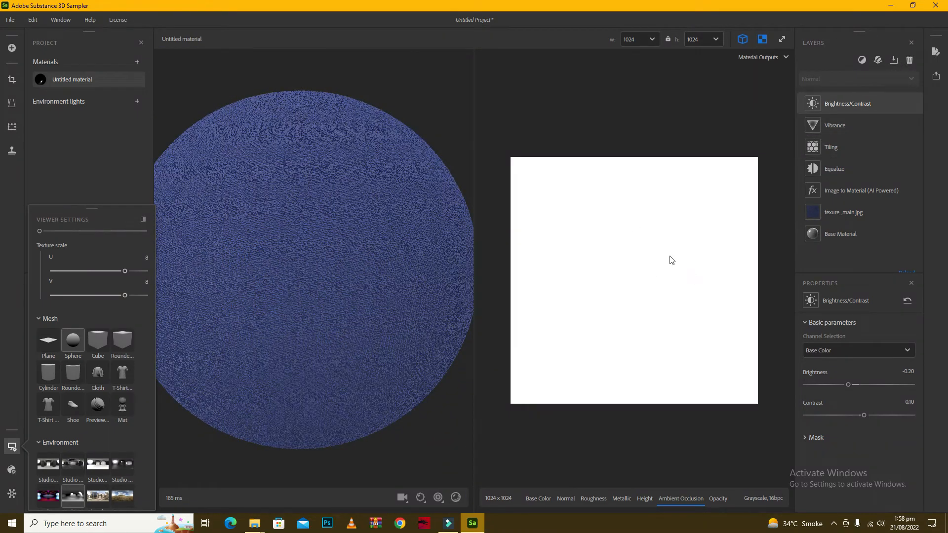
{"action": "left_click", "coordinate": [863, 60]}
{"action": "type", "text": "ao"}
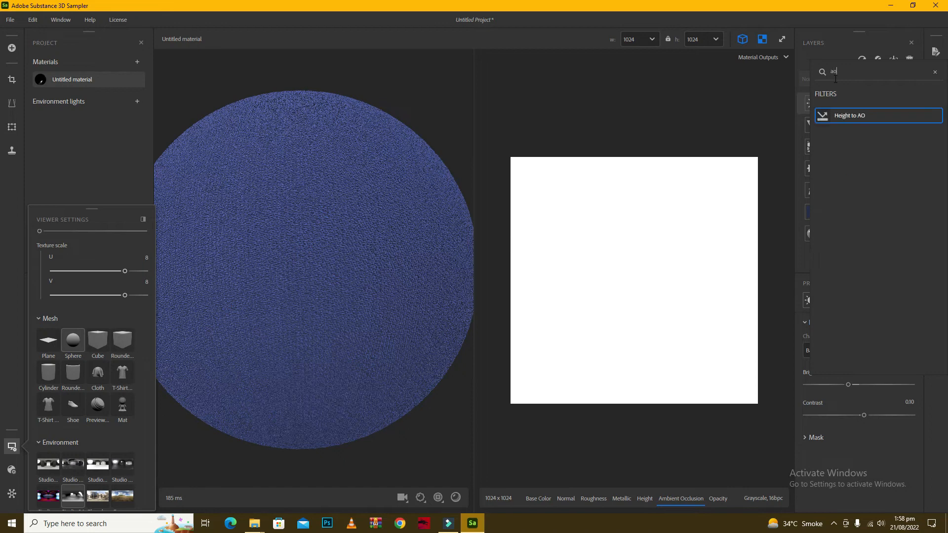
{"action": "left_click", "coordinate": [852, 122]}
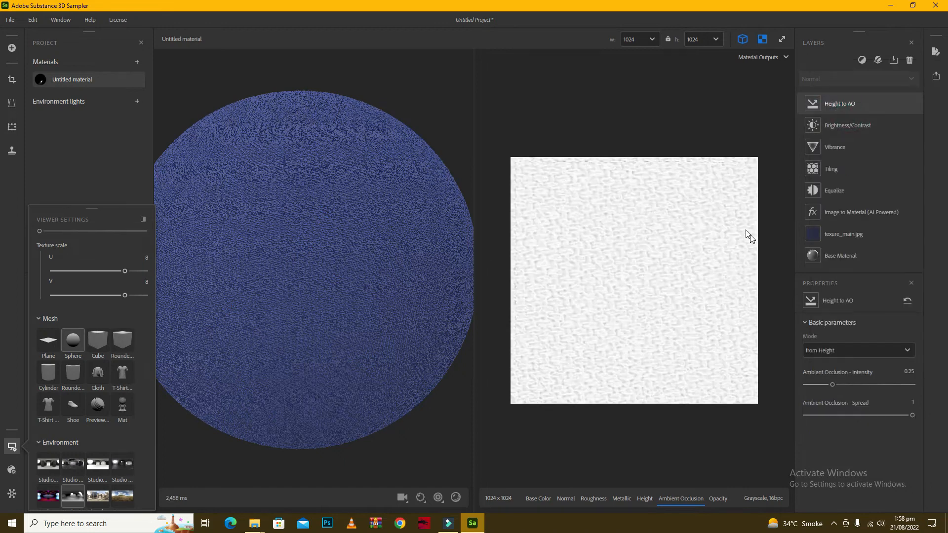
{"action": "scroll", "coordinate": [303, 154], "scroll_direction": "down", "scroll_amount": 2}
{"action": "scroll", "coordinate": [339, 324], "scroll_direction": "up", "scroll_amount": 5}
{"action": "left_click_drag", "start_coordinate": [338, 325], "coordinate": [366, 286]}
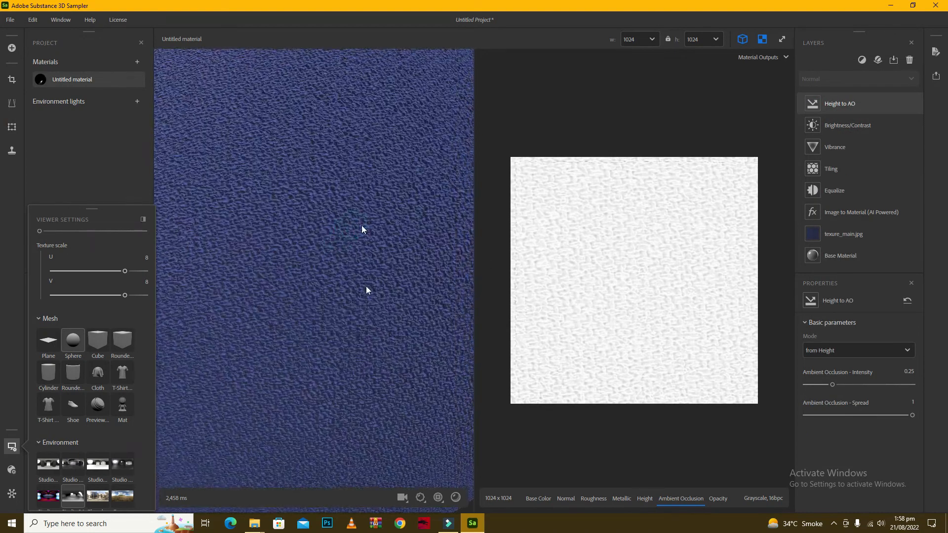
{"action": "scroll", "coordinate": [321, 268], "scroll_direction": "down", "scroll_amount": 5}
{"action": "scroll", "coordinate": [322, 270], "scroll_direction": "down", "scroll_amount": 2}
Export the material under the name fabric2 as a Substance 3D asset file
{"action": "left_click", "coordinate": [936, 75]}
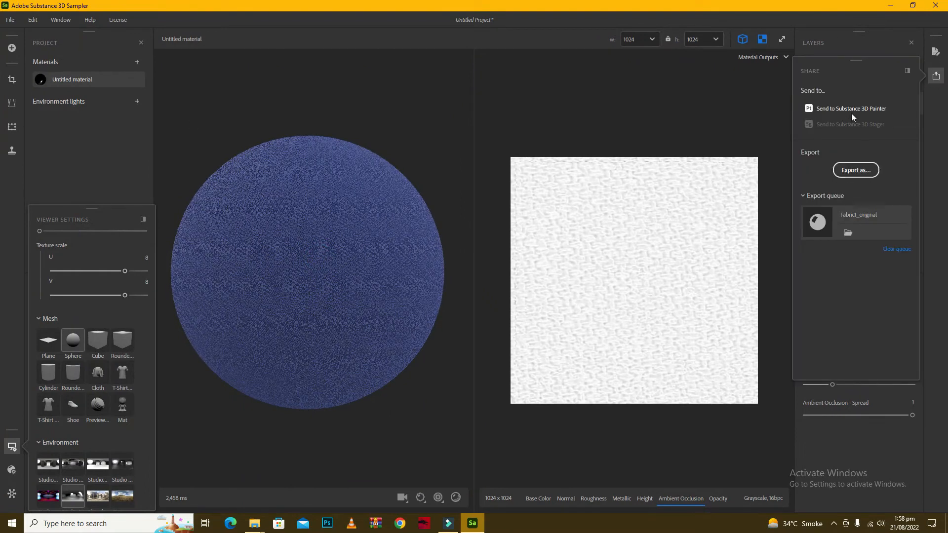
{"action": "left_click", "coordinate": [857, 169]}
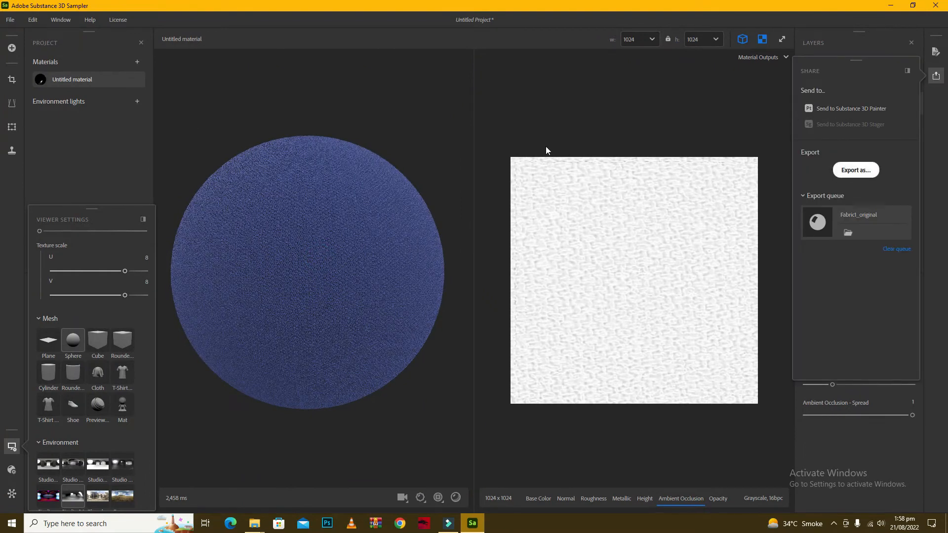
{"action": "left_click", "coordinate": [363, 196]}
{"action": "key", "text": "BackSpace"}
{"action": "type", "text": "fabric"}
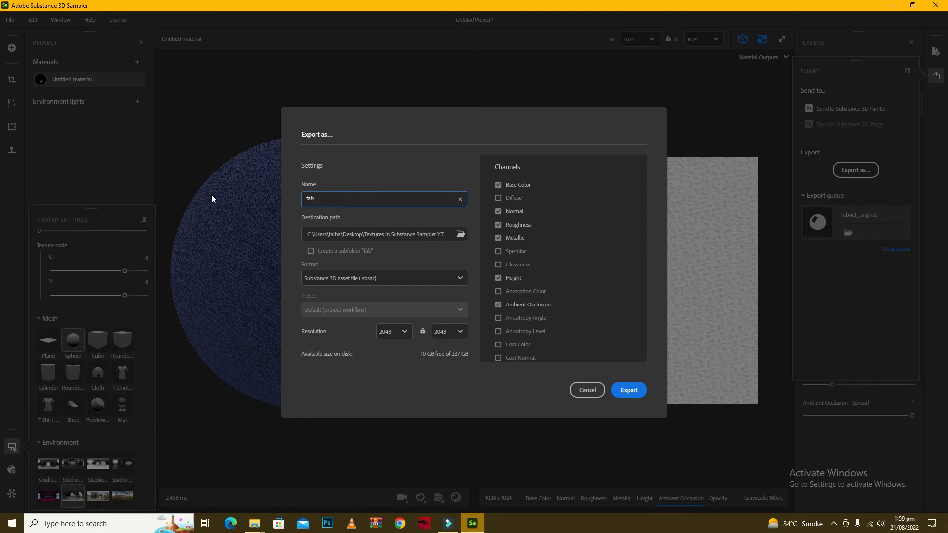
{"action": "type", "text": "2"}
{"action": "left_click", "coordinate": [620, 390]}
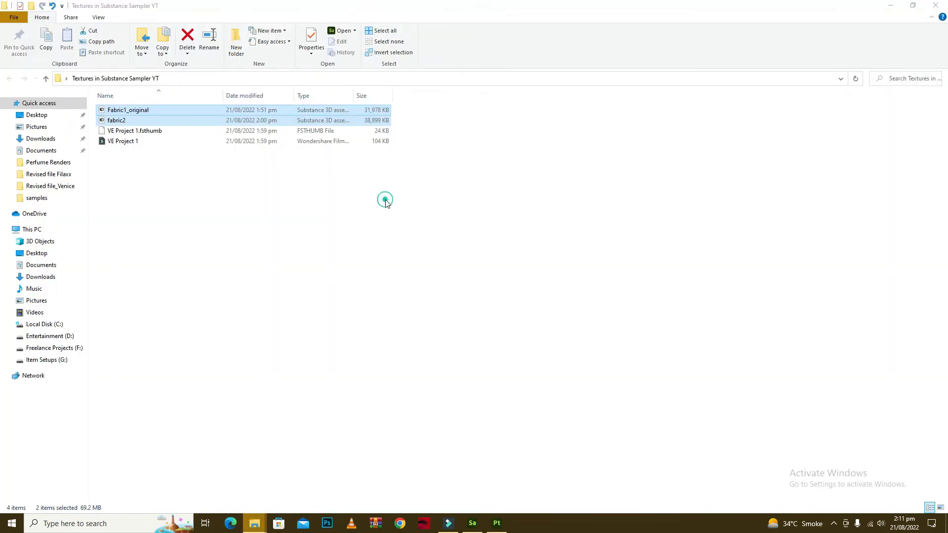
Switch to Substance 3D Painter and bring the Fabric1_original and fabric2 files from the textures folder into its resource import
{"action": "left_click", "coordinate": [384, 199]}
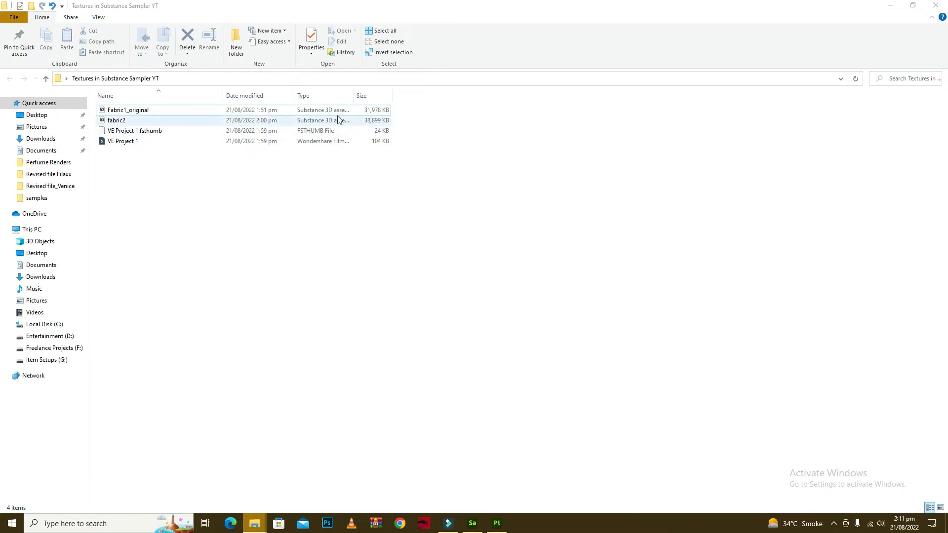
{"action": "left_click_drag", "start_coordinate": [402, 108], "coordinate": [340, 128]}
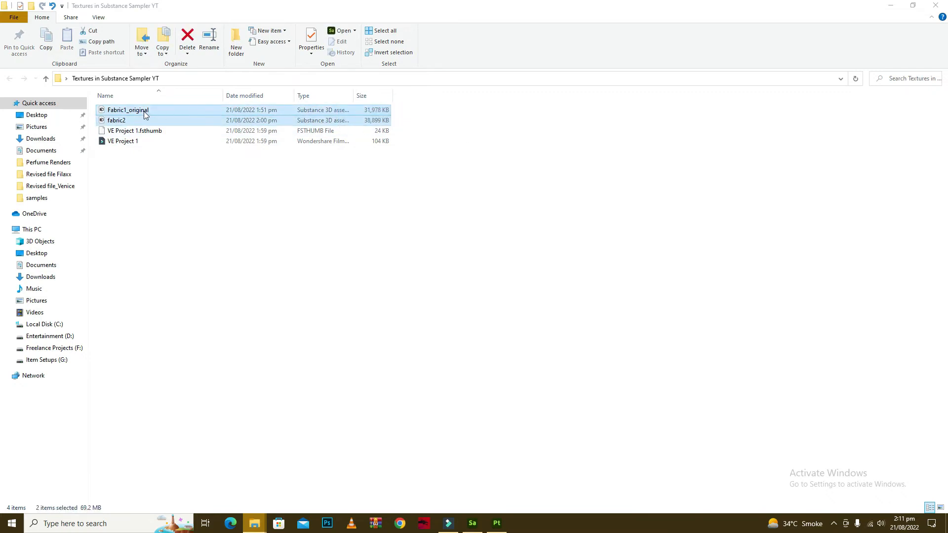
{"action": "mouse_move", "coordinate": [146, 113]}
{"action": "left_mouse_down"}
{"action": "mouse_move", "coordinate": [495, 491]}
{"action": "mouse_move", "coordinate": [500, 529]}
{"action": "mouse_move", "coordinate": [496, 506]}
{"action": "mouse_move", "coordinate": [461, 481]}
{"action": "mouse_move", "coordinate": [254, 482]}
{"action": "mouse_move", "coordinate": [249, 470]}
{"action": "mouse_move", "coordinate": [230, 466]}
{"action": "mouse_move", "coordinate": [251, 459]}
{"action": "left_mouse_up"}
Set the usage of Fabric1_original.sbsar and fabric2.sbsar to basematerial, view the import destinations and cancel the import
{"action": "left_click", "coordinate": [602, 164]}
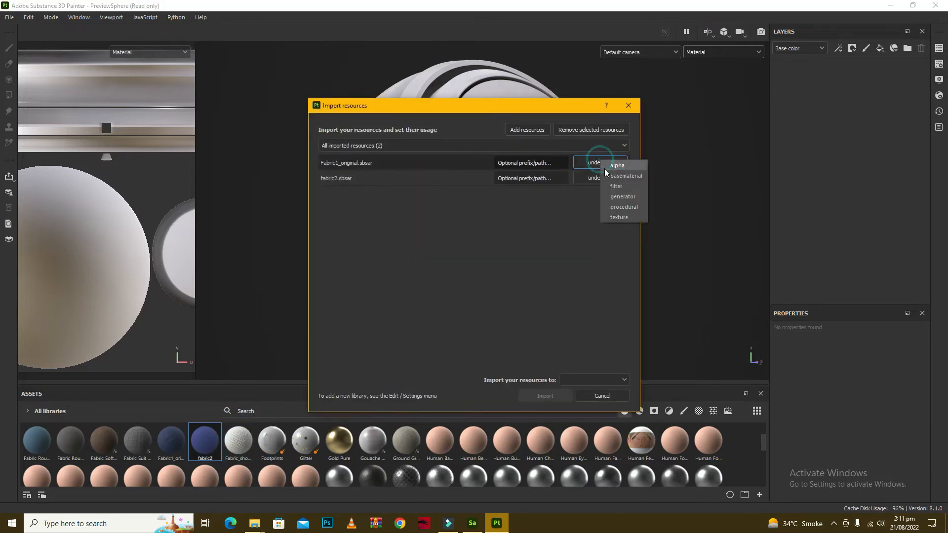
{"action": "left_click", "coordinate": [617, 174]}
{"action": "left_click", "coordinate": [617, 178]}
{"action": "left_click", "coordinate": [618, 187]}
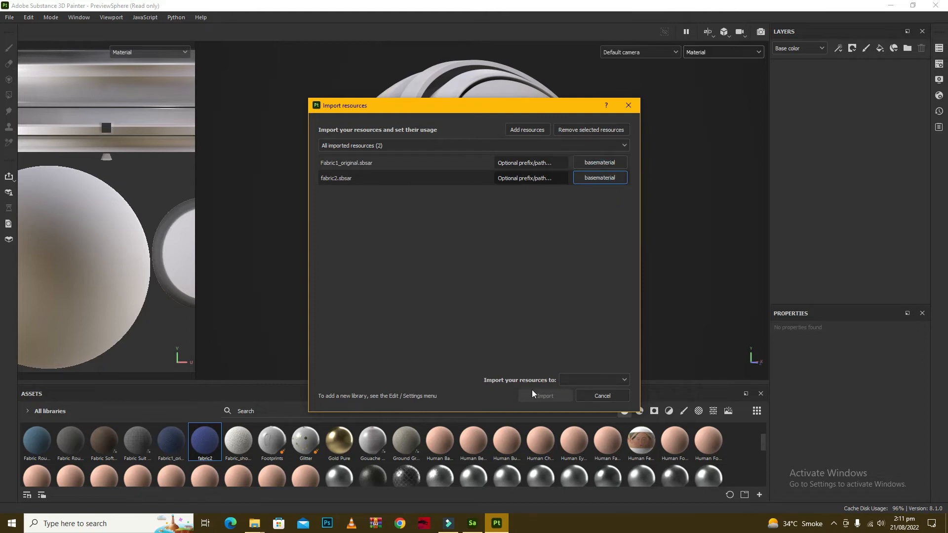
{"action": "left_click", "coordinate": [585, 379]}
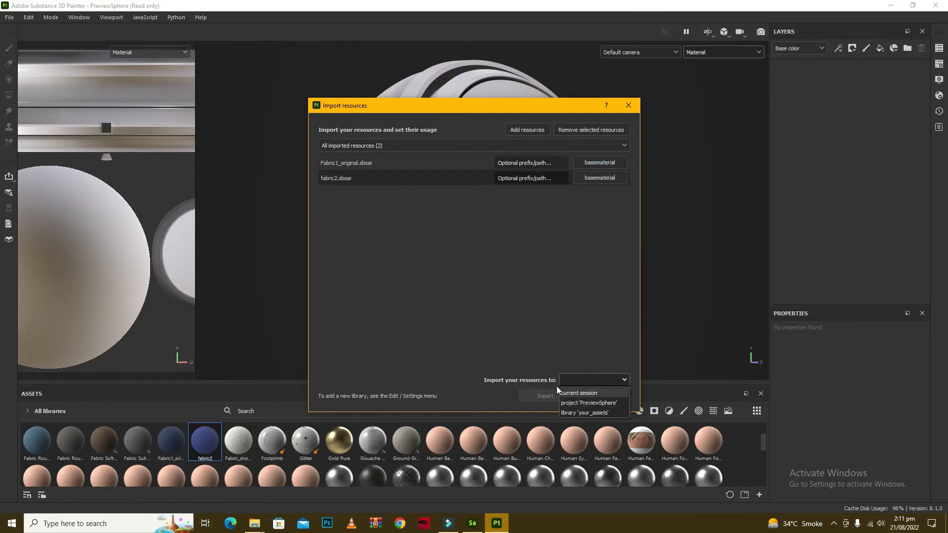
{"action": "left_click", "coordinate": [547, 310]}
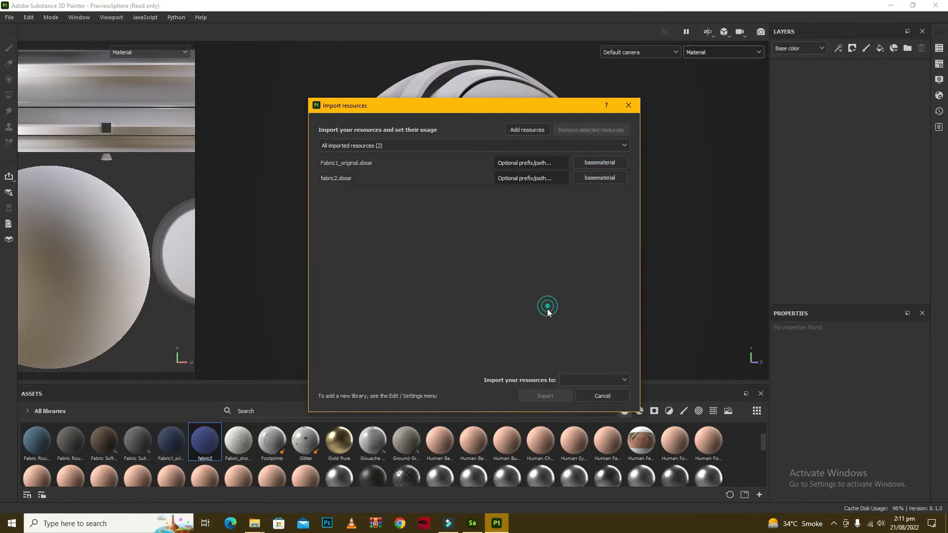
{"action": "left_click", "coordinate": [615, 395]}
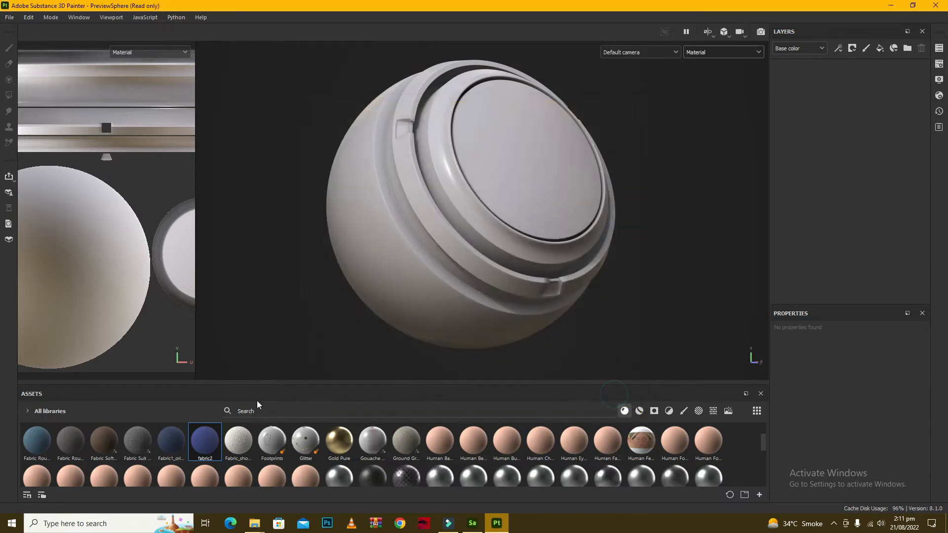
Compare the two fabric material previews, apply Fabric1_original to the preview model and set its tiling to 10
{"action": "left_click", "coordinate": [169, 437]}
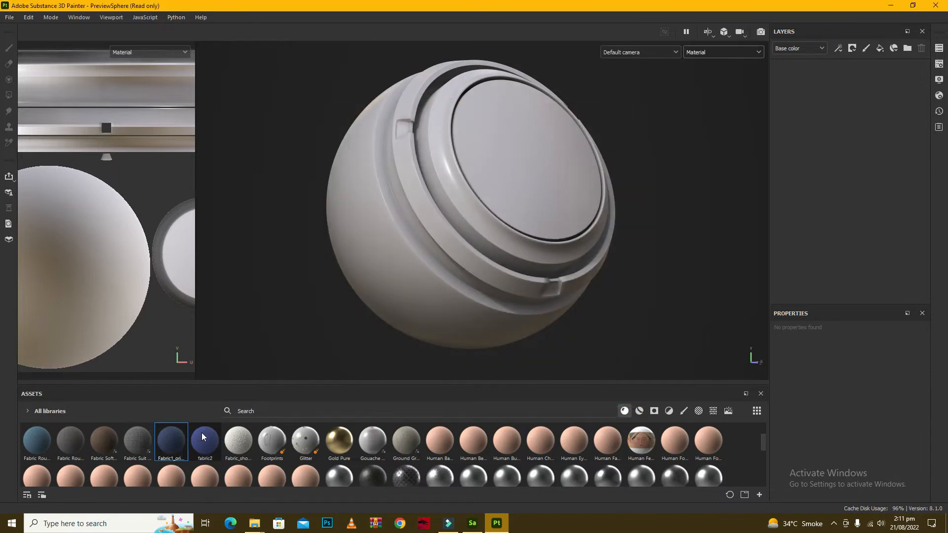
{"action": "mouse_move", "coordinate": [170, 434]}
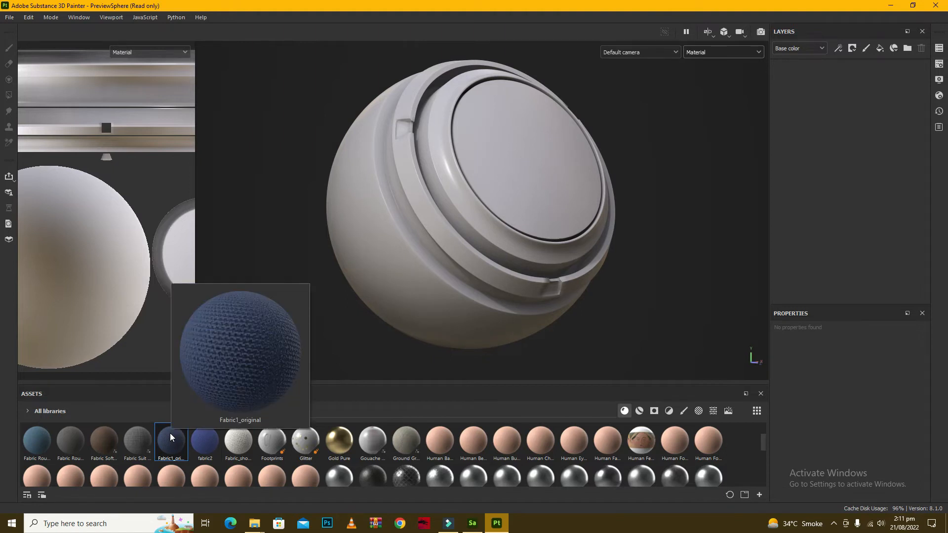
{"action": "mouse_move", "coordinate": [211, 437]}
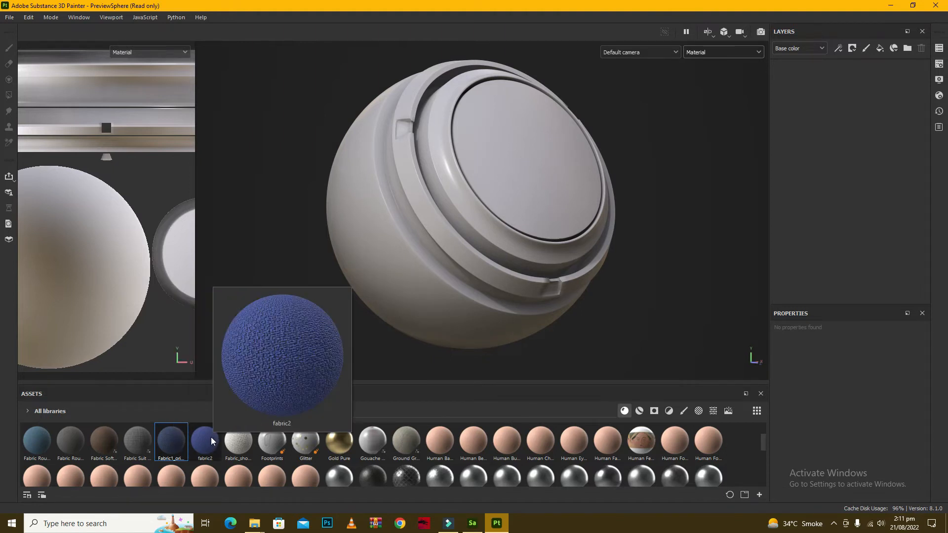
{"action": "left_click_drag", "start_coordinate": [175, 441], "coordinate": [438, 176]}
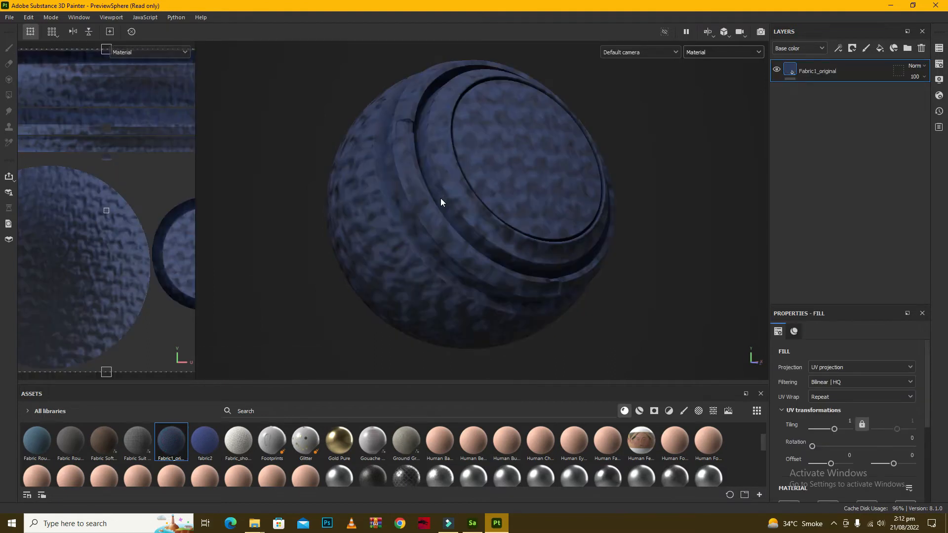
{"action": "double_click", "coordinate": [832, 424]}
{"action": "type", "text": "10"}
{"action": "key", "text": "Return"}
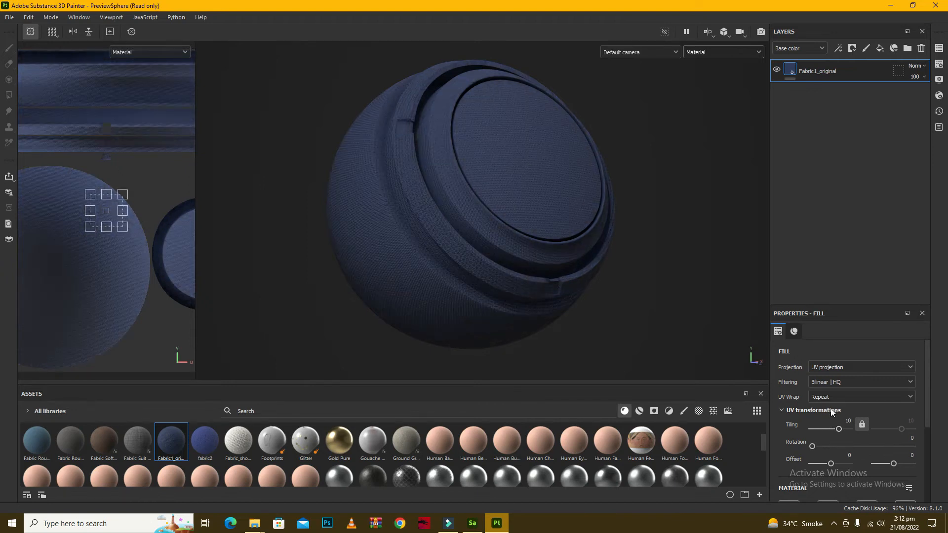
Try a tiling of 5 on the Fabric1_original fill and set it back to 10
{"action": "double_click", "coordinate": [848, 421]}
{"action": "type", "text": "5"}
{"action": "key", "text": "Return"}
{"action": "left_click", "coordinate": [853, 423]}
{"action": "type", "text": "10"}
{"action": "key", "text": "Return"}
Examine the Fabric1_original weave on the preview model up close and from farther away
{"action": "scroll", "coordinate": [474, 189], "scroll_direction": "up", "scroll_amount": 6}
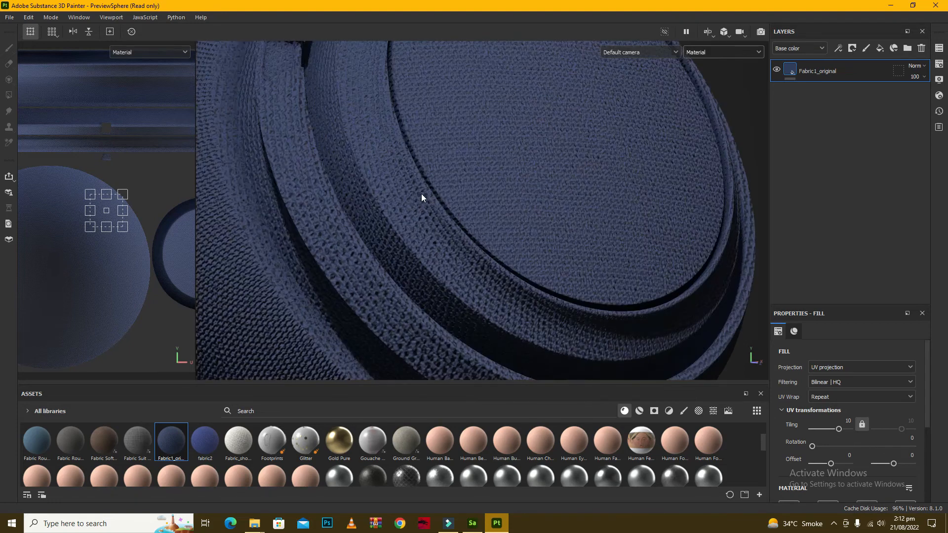
{"action": "scroll", "coordinate": [494, 181], "scroll_direction": "down", "scroll_amount": 4}
{"action": "scroll", "coordinate": [356, 251], "scroll_direction": "up", "scroll_amount": 5}
{"action": "scroll", "coordinate": [361, 248], "scroll_direction": "down", "scroll_amount": 3}
{"action": "scroll", "coordinate": [361, 248], "scroll_direction": "down", "scroll_amount": 3}
{"action": "scroll", "coordinate": [491, 179], "scroll_direction": "up", "scroll_amount": 5}
{"action": "scroll", "coordinate": [491, 179], "scroll_direction": "down", "scroll_amount": 3}
{"action": "scroll", "coordinate": [411, 229], "scroll_direction": "up", "scroll_amount": 4}
{"action": "scroll", "coordinate": [411, 230], "scroll_direction": "down", "scroll_amount": 7}
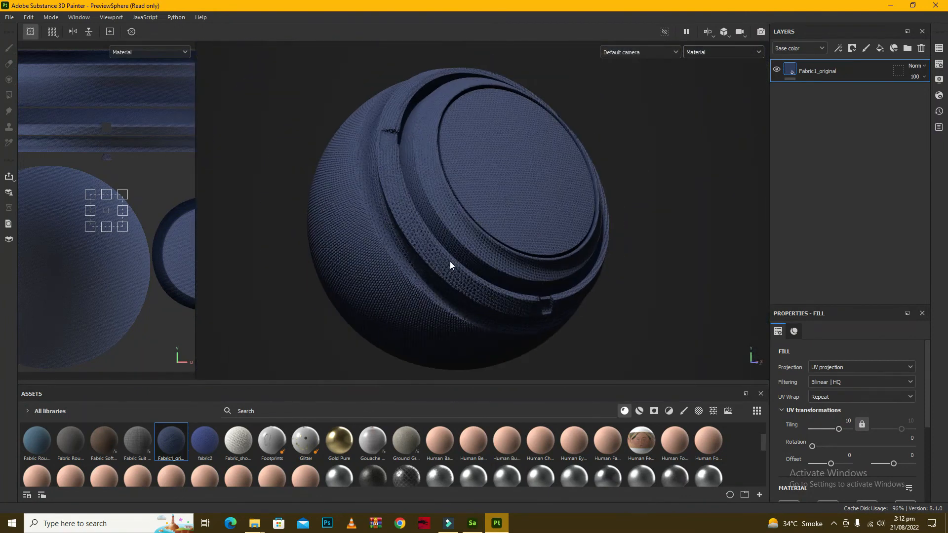
{"action": "scroll", "coordinate": [450, 265], "scroll_direction": "up", "scroll_amount": 2}
{"action": "scroll", "coordinate": [423, 191], "scroll_direction": "up", "scroll_amount": 2}
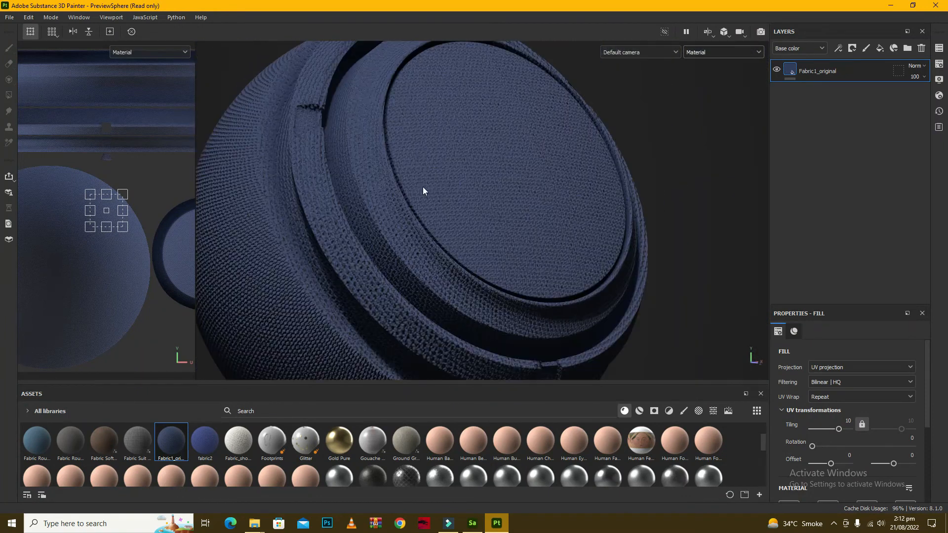
Examine the Normal channel and the Height channel of the fabric on the preview model
{"action": "left_click", "coordinate": [691, 51]}
{"action": "left_click", "coordinate": [701, 134]}
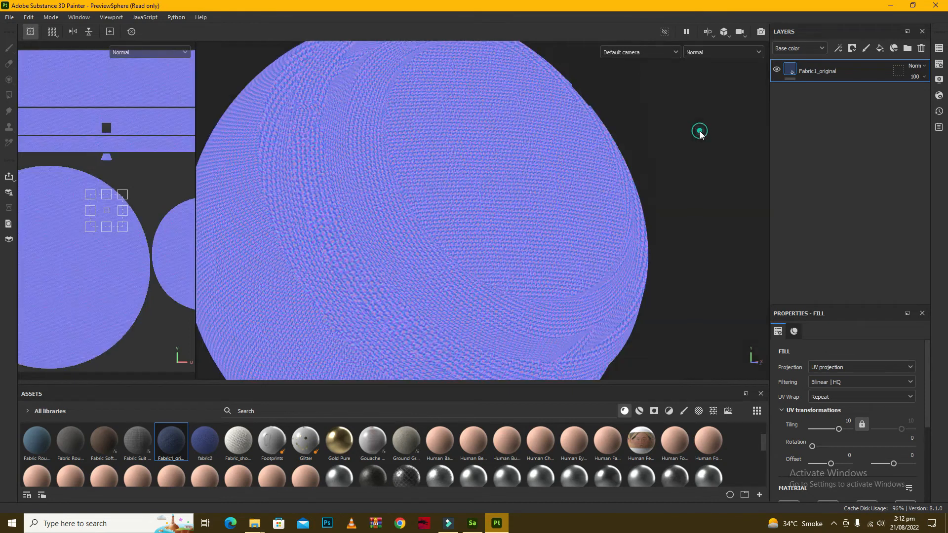
{"action": "scroll", "coordinate": [486, 172], "scroll_direction": "down", "scroll_amount": 1}
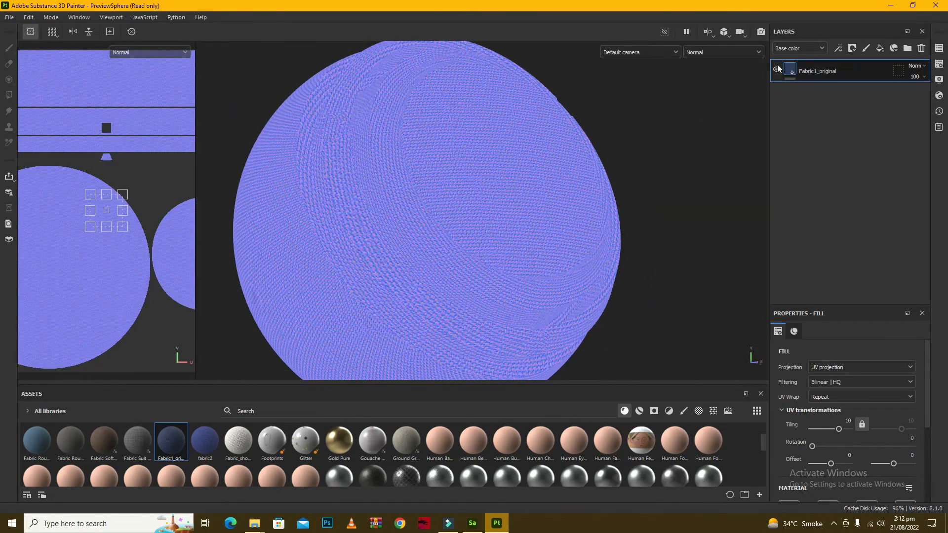
{"action": "left_click", "coordinate": [720, 51]}
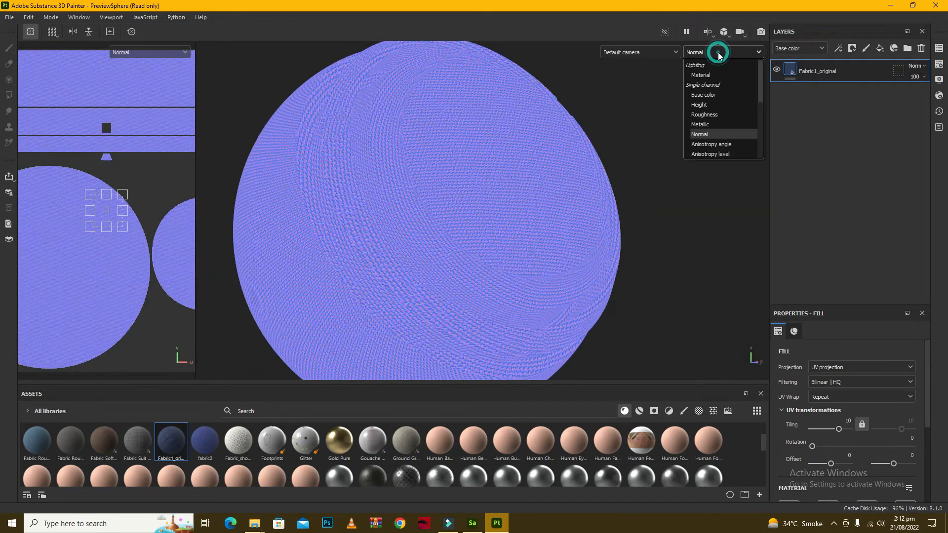
{"action": "left_click", "coordinate": [711, 104]}
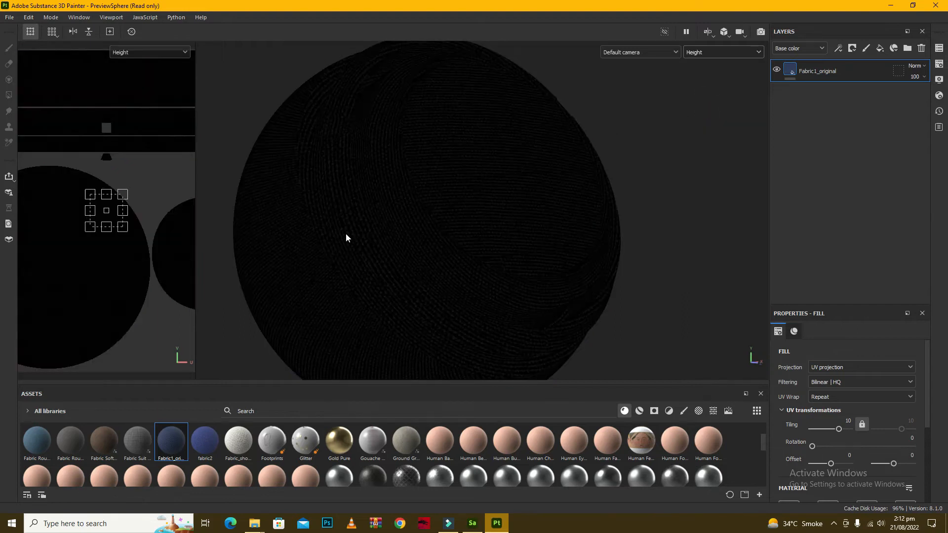
{"action": "scroll", "coordinate": [362, 226], "scroll_direction": "up", "scroll_amount": 6}
{"action": "scroll", "coordinate": [362, 227], "scroll_direction": "down", "scroll_amount": 6}
{"action": "scroll", "coordinate": [381, 276], "scroll_direction": "up", "scroll_amount": 6}
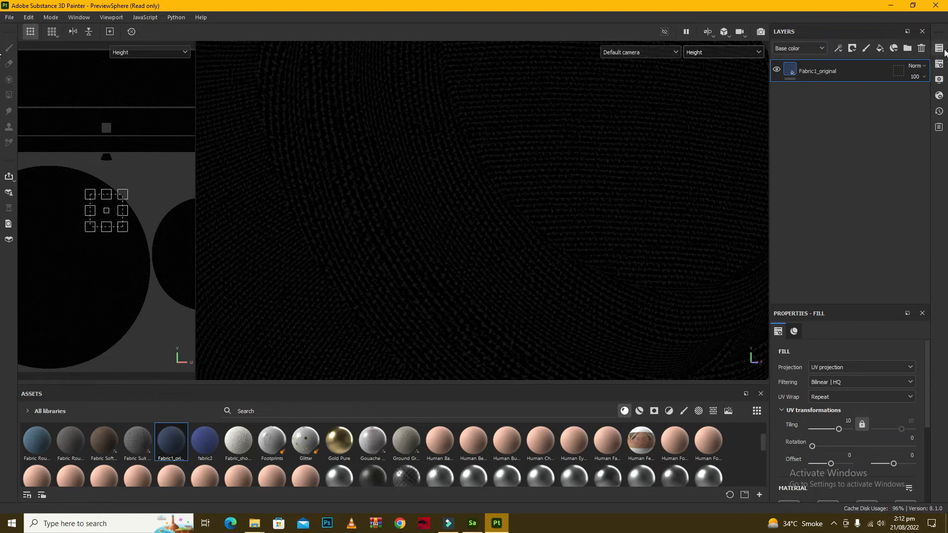
Try Height channel opacities of 36 and 77 on the Fabric1_original layer
{"action": "left_click", "coordinate": [805, 48]}
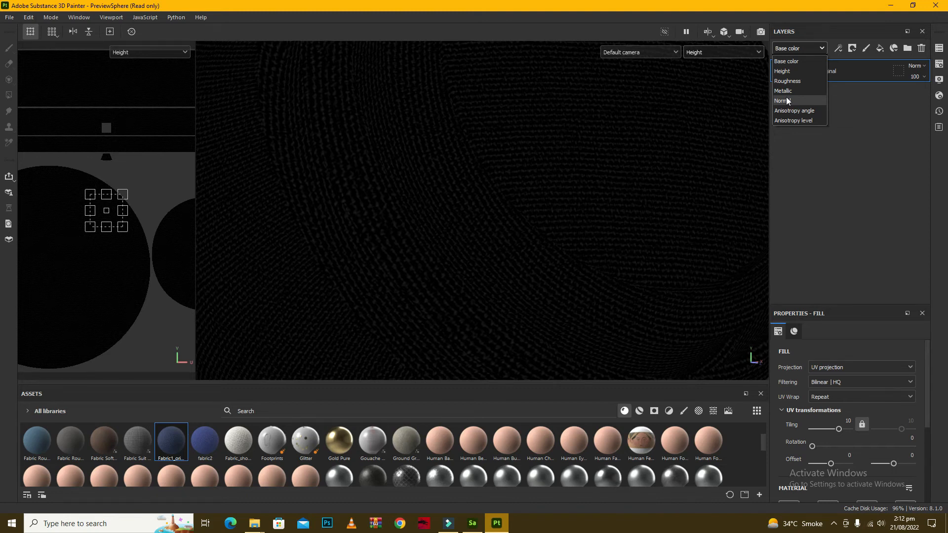
{"action": "left_click", "coordinate": [788, 72]}
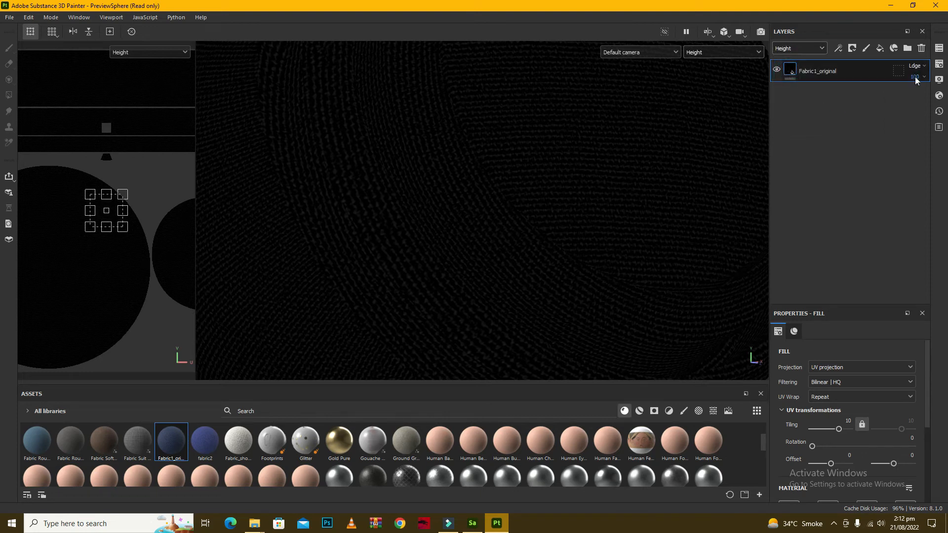
{"action": "left_click", "coordinate": [917, 98]}
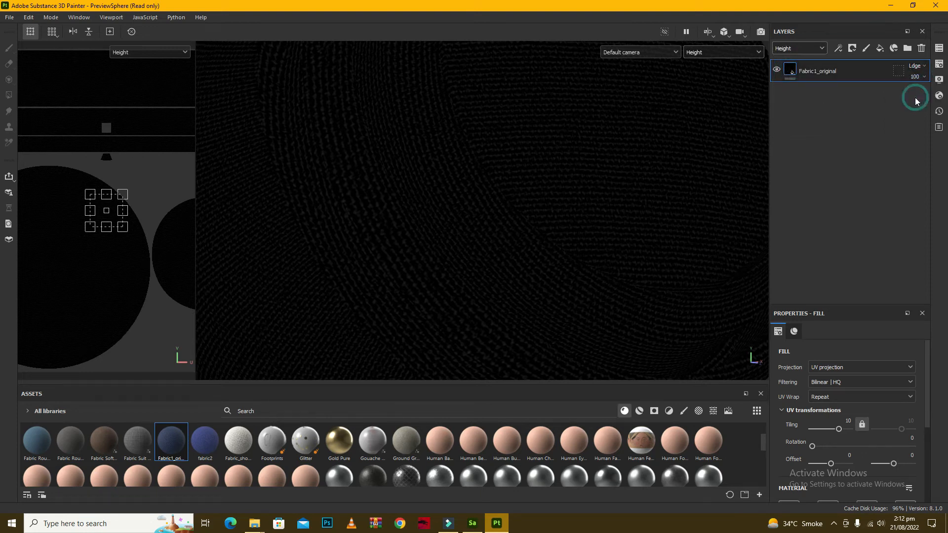
{"action": "left_click", "coordinate": [923, 76]}
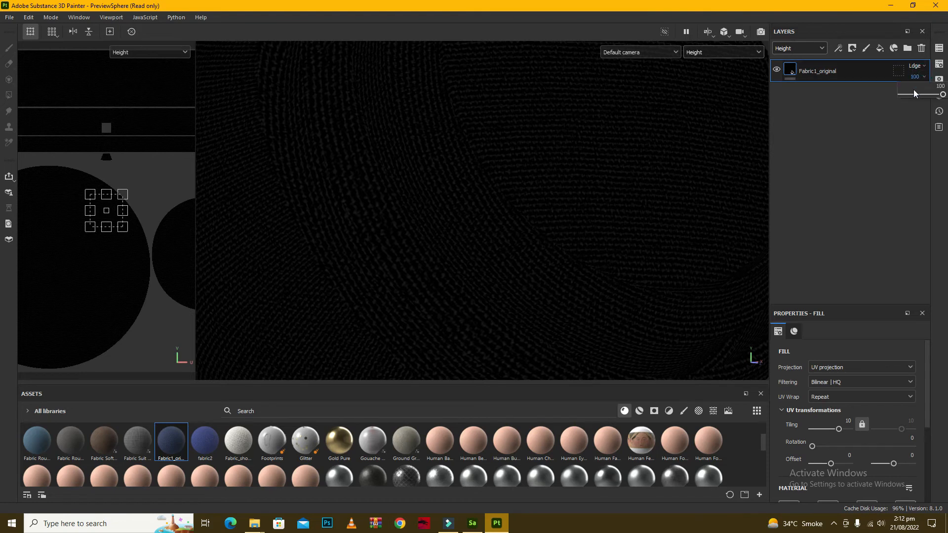
{"action": "left_click", "coordinate": [914, 93]}
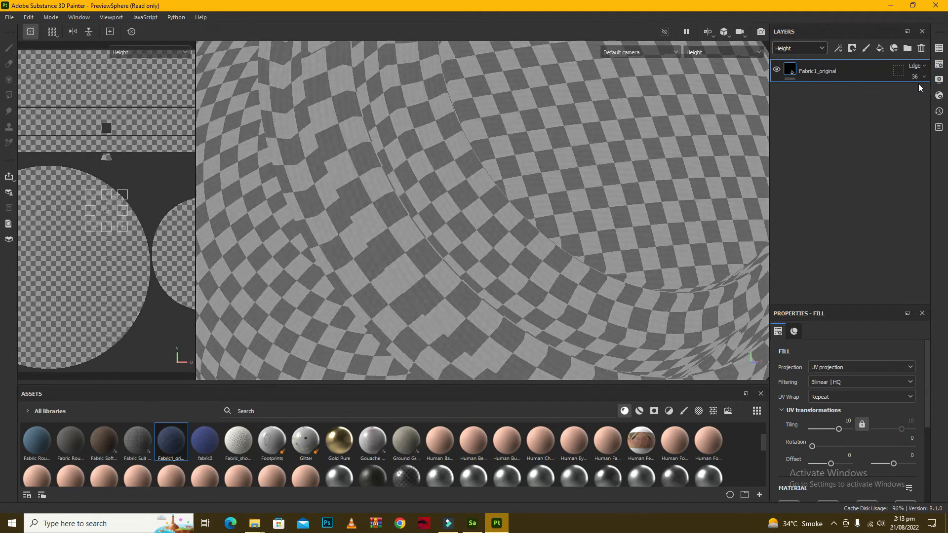
{"action": "left_click", "coordinate": [918, 77]}
{"action": "left_click", "coordinate": [918, 94]}
{"action": "left_click_drag", "start_coordinate": [919, 97], "coordinate": [933, 94]}
{"action": "scroll", "coordinate": [554, 159], "scroll_direction": "down", "scroll_amount": 5}
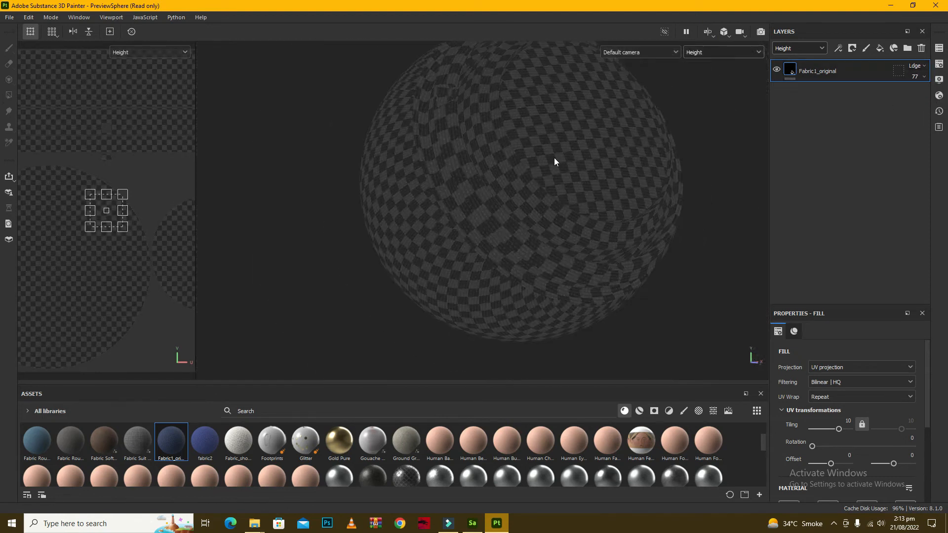
{"action": "scroll", "coordinate": [554, 158], "scroll_direction": "up", "scroll_amount": 6}
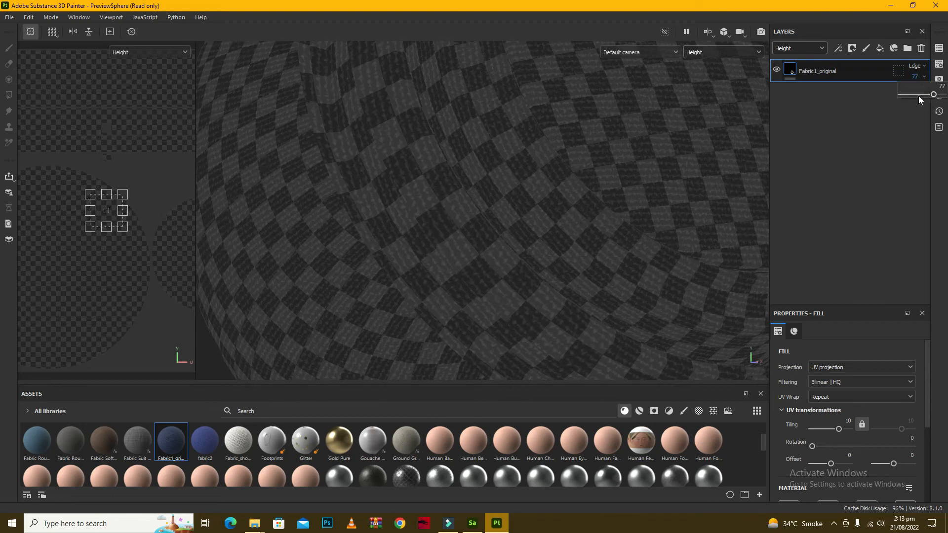
Lower the Height opacity of the Fabric1_original layer to 20 and display the full material on the model
{"action": "left_click", "coordinate": [919, 96]}
{"action": "left_click", "coordinate": [910, 95]}
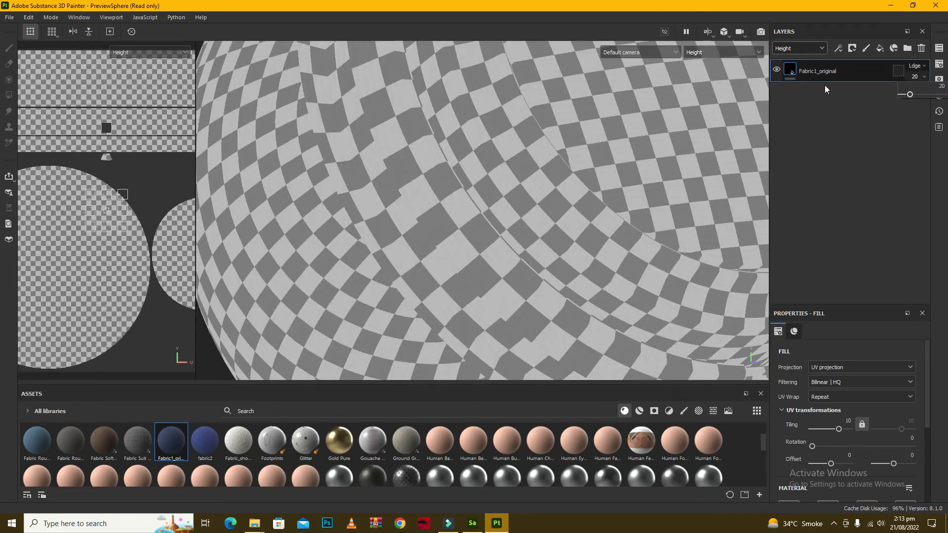
{"action": "left_click", "coordinate": [799, 47]}
{"action": "left_click", "coordinate": [724, 52]}
{"action": "left_click", "coordinate": [704, 75]}
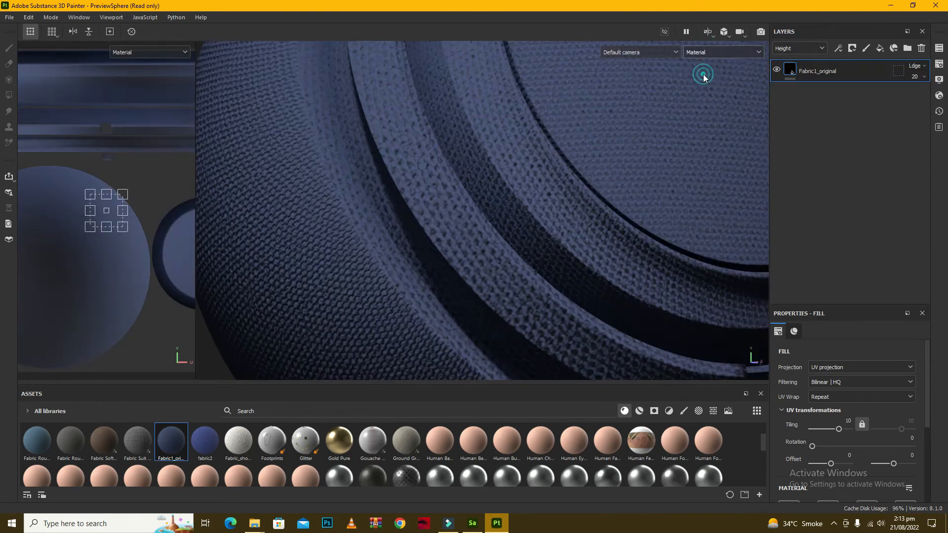
Try Height opacities of 25 and 30 on the Fabric1_original layer while viewing the full material
{"action": "left_click", "coordinate": [920, 77]}
{"action": "mouse_move", "coordinate": [910, 94]}
{"action": "left_mouse_down"}
{"action": "mouse_move", "coordinate": [944, 95]}
{"action": "mouse_move", "coordinate": [896, 96]}
{"action": "mouse_move", "coordinate": [934, 96]}
{"action": "mouse_move", "coordinate": [905, 97]}
{"action": "left_mouse_up"}
{"action": "type", "text": "25"}
{"action": "key", "text": "Return"}
{"action": "left_click_drag", "start_coordinate": [944, 86], "coordinate": [911, 105]}
{"action": "type", "text": "30"}
{"action": "key", "text": "Return"}
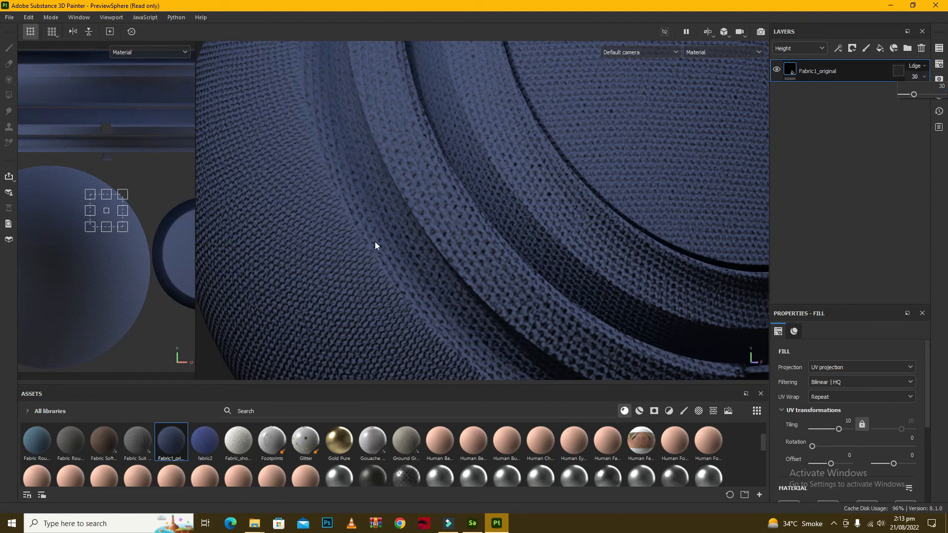
{"action": "left_click", "coordinate": [838, 147]}
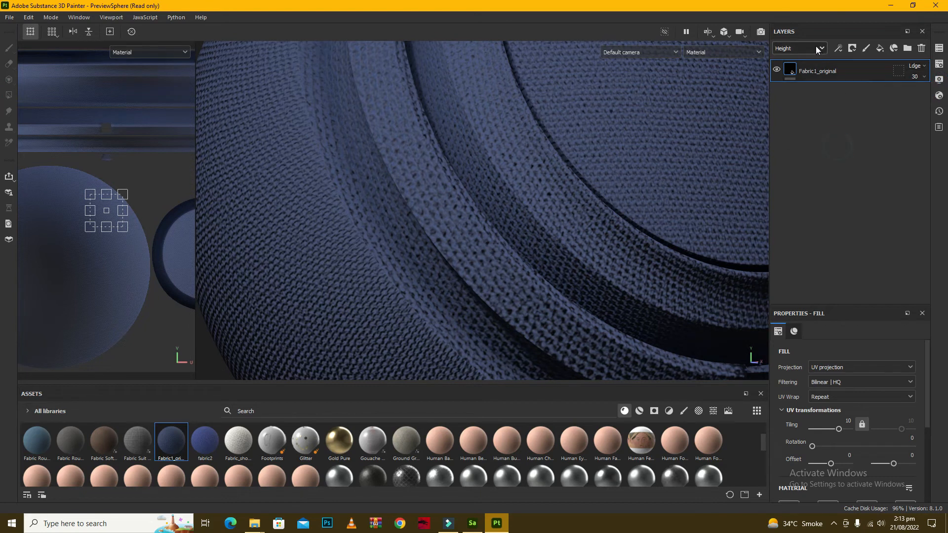
Compare the Height and Normal channels on the model and switch the layer stack to the Normal channel
{"action": "left_click", "coordinate": [722, 52]}
{"action": "left_click", "coordinate": [711, 104]}
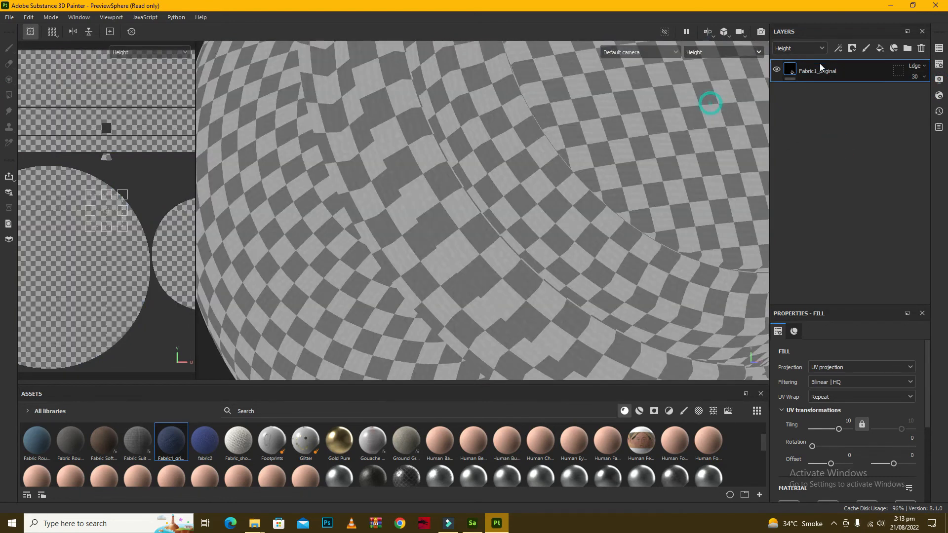
{"action": "left_click", "coordinate": [718, 48]}
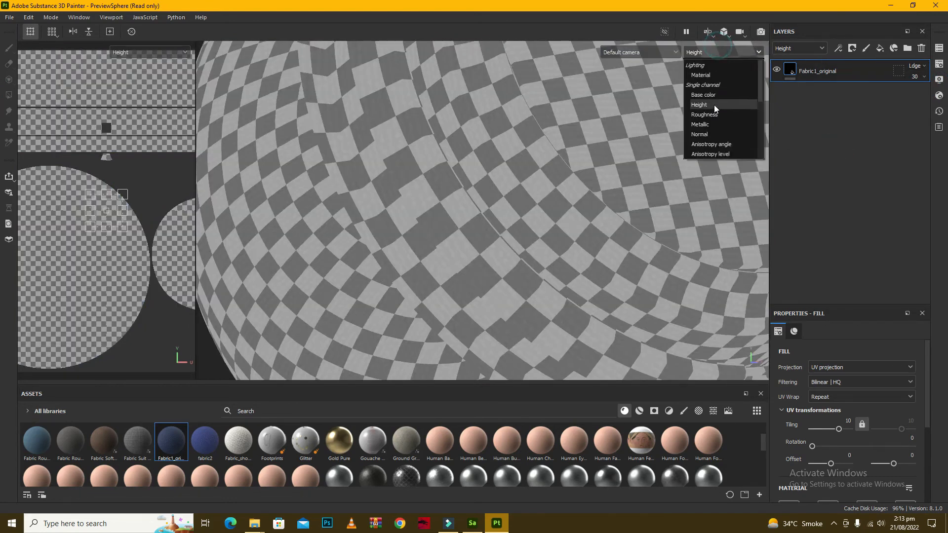
{"action": "left_click", "coordinate": [708, 131]}
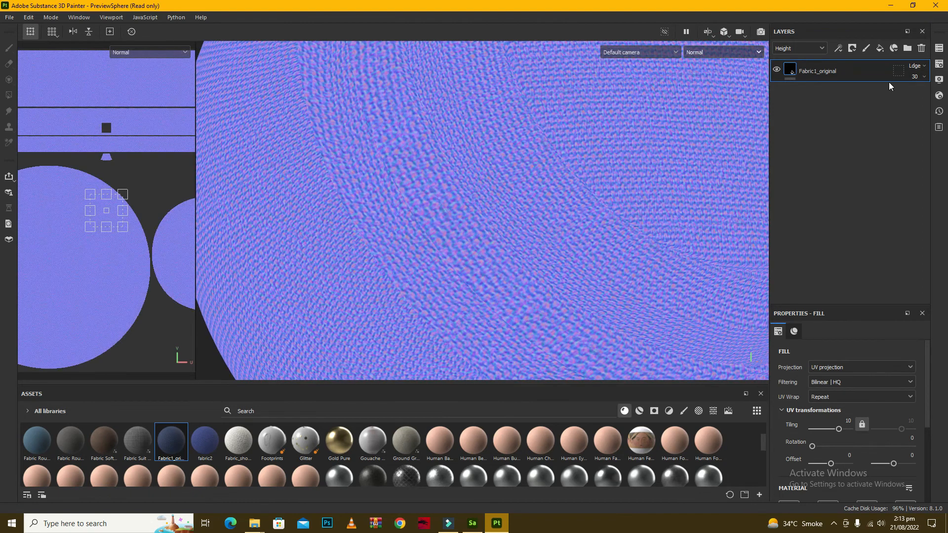
{"action": "left_click", "coordinate": [795, 48]}
{"action": "left_click", "coordinate": [790, 101]}
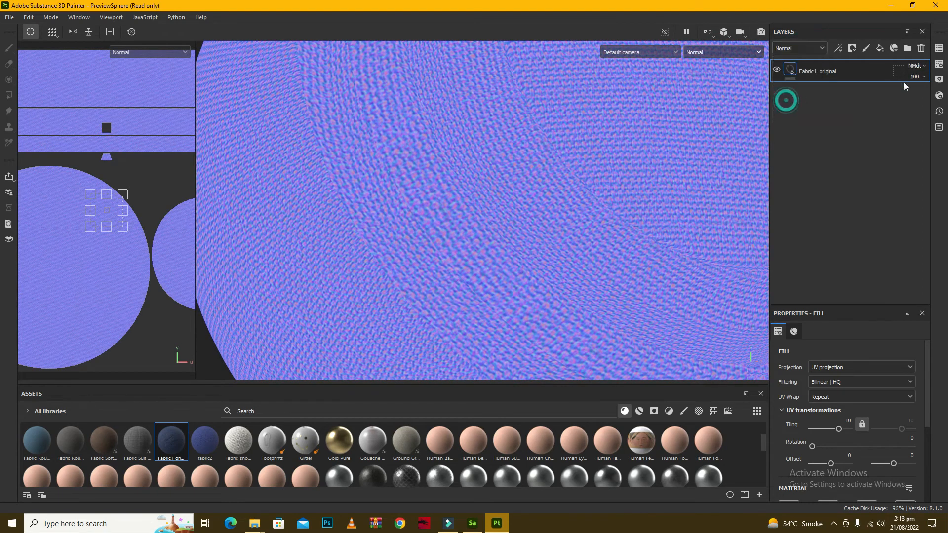
Set the Normal channel opacity of the Fabric1_original layer to 50
{"action": "left_click", "coordinate": [923, 77]}
{"action": "left_click", "coordinate": [911, 94]}
{"action": "left_click", "coordinate": [922, 97]}
{"action": "left_click", "coordinate": [924, 78]}
{"action": "left_click", "coordinate": [920, 93]}
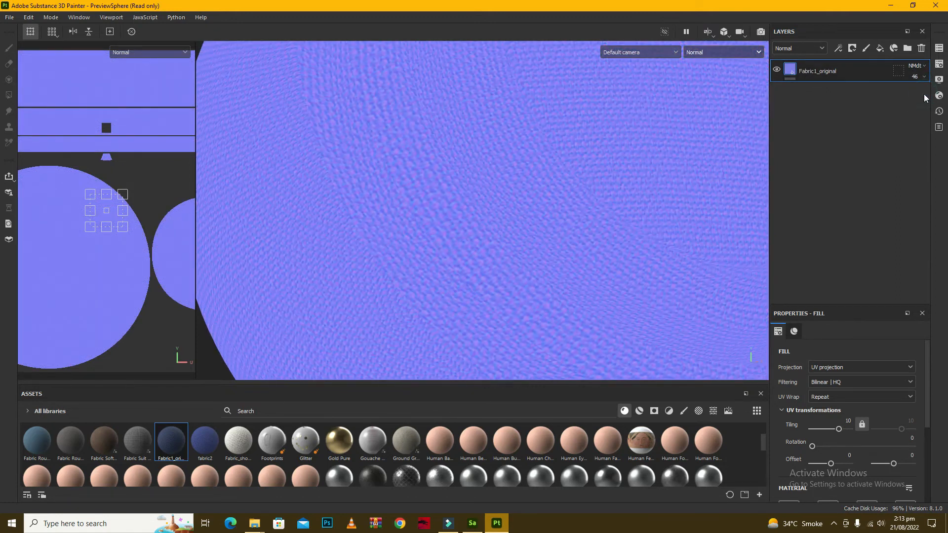
{"action": "left_click", "coordinate": [923, 77]}
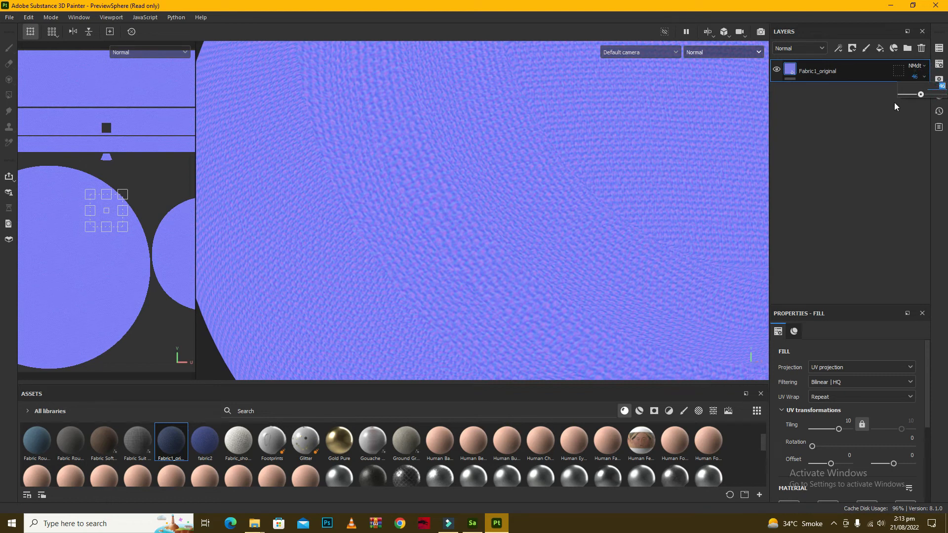
{"action": "type", "text": "5"}
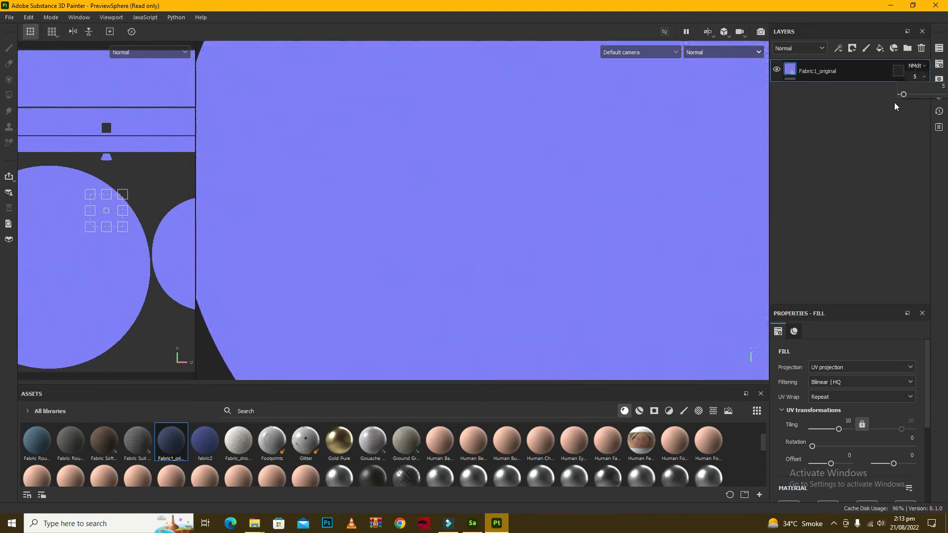
{"action": "type", "text": "0"}
{"action": "left_click", "coordinate": [864, 148]}
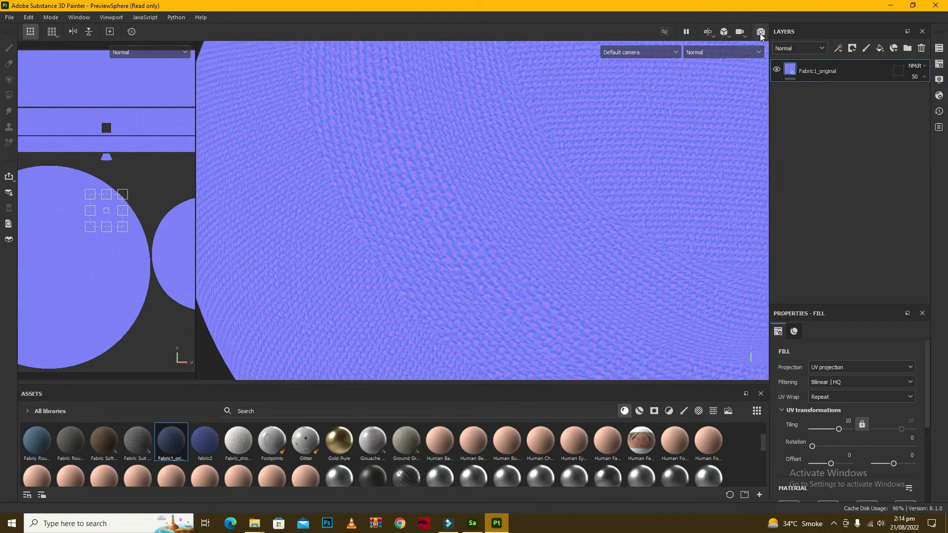
Render the preview model and examine the fabric weave from another side before returning to the painting view
{"action": "left_click", "coordinate": [761, 31]}
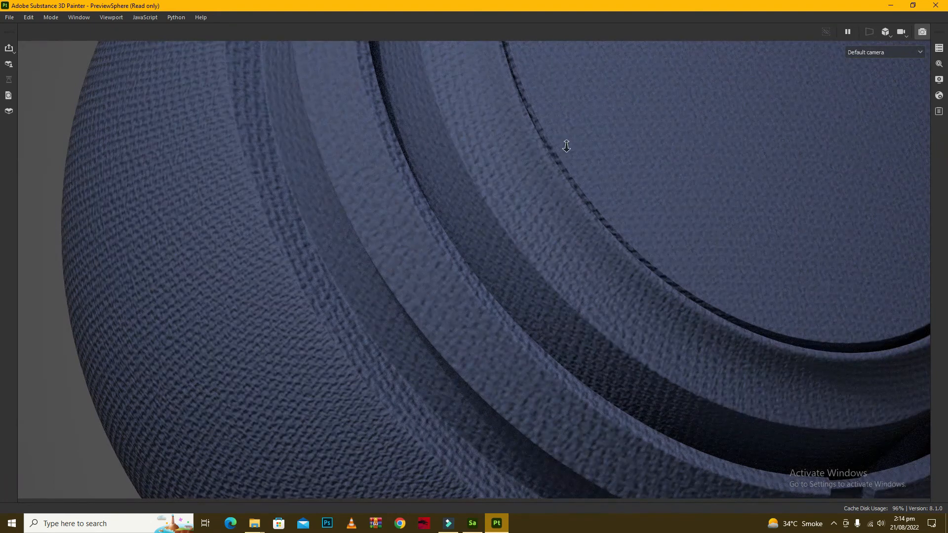
{"action": "right_click_drag", "start_coordinate": [566, 146], "coordinate": [567, 215], "text": "alt"}
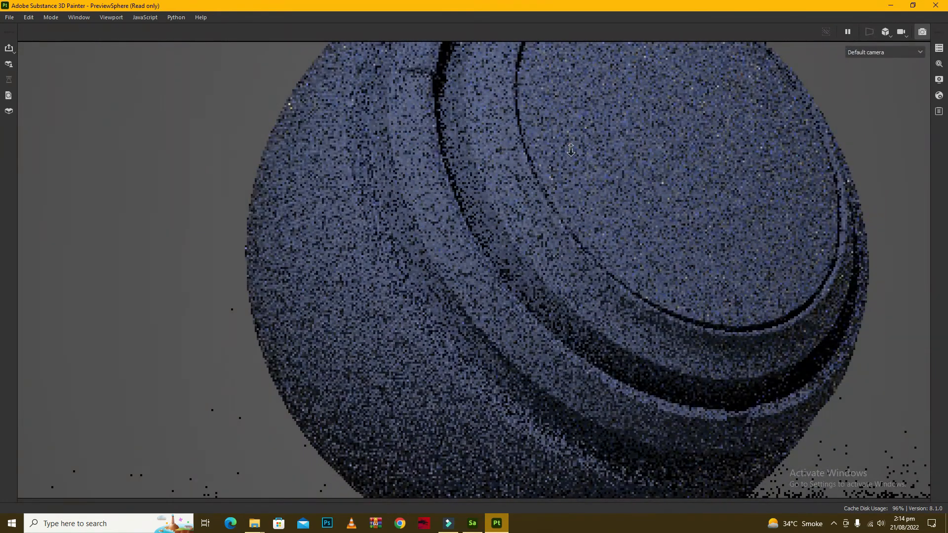
{"action": "left_click_drag", "start_coordinate": [472, 312], "coordinate": [480, 282], "text": "alt"}
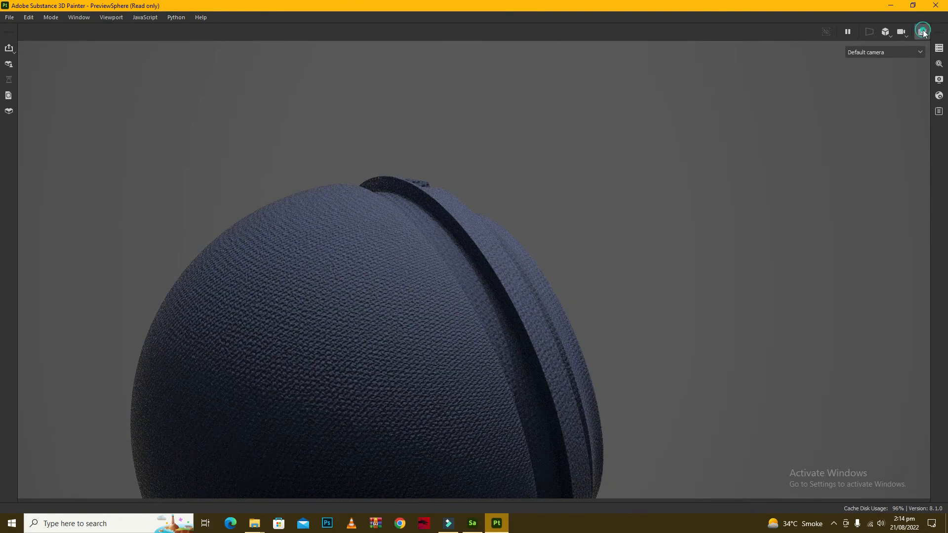
{"action": "key", "text": "F10"}
{"action": "scroll", "coordinate": [429, 303], "scroll_direction": "up", "scroll_amount": 3}
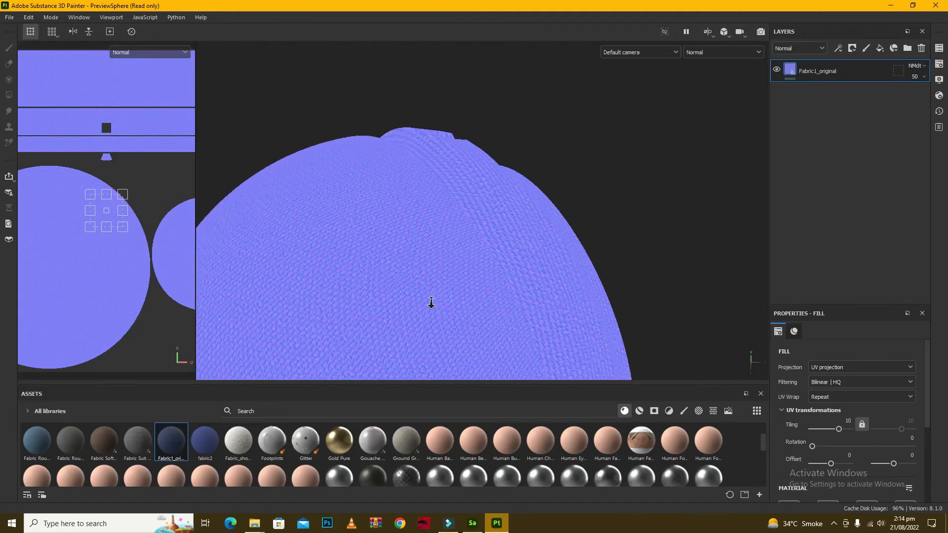
Display the full material on the model and set the Height channel opacity of Fabric1_original to 50
{"action": "left_click", "coordinate": [640, 51]}
{"action": "left_click", "coordinate": [721, 52]}
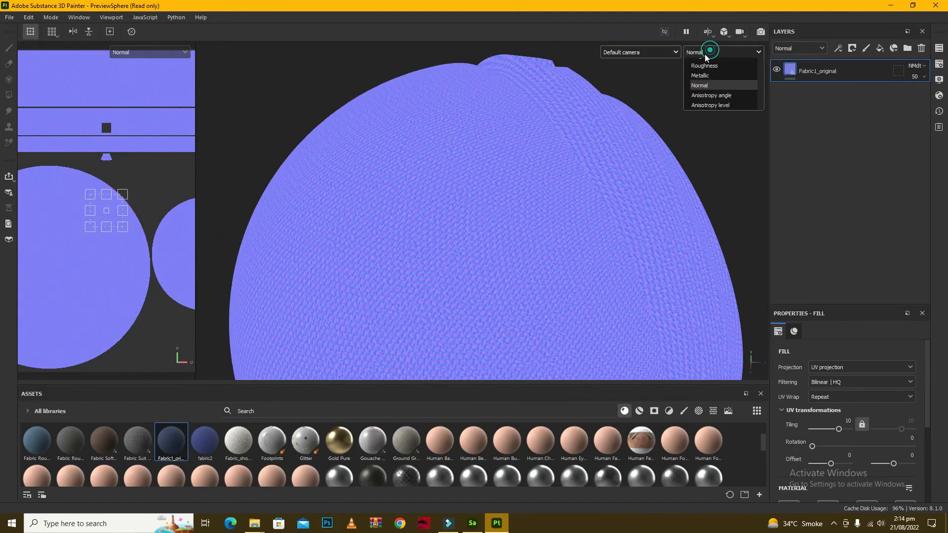
{"action": "left_click", "coordinate": [700, 63]}
{"action": "left_click", "coordinate": [798, 48]}
{"action": "left_click", "coordinate": [792, 73]}
{"action": "left_click", "coordinate": [924, 76]}
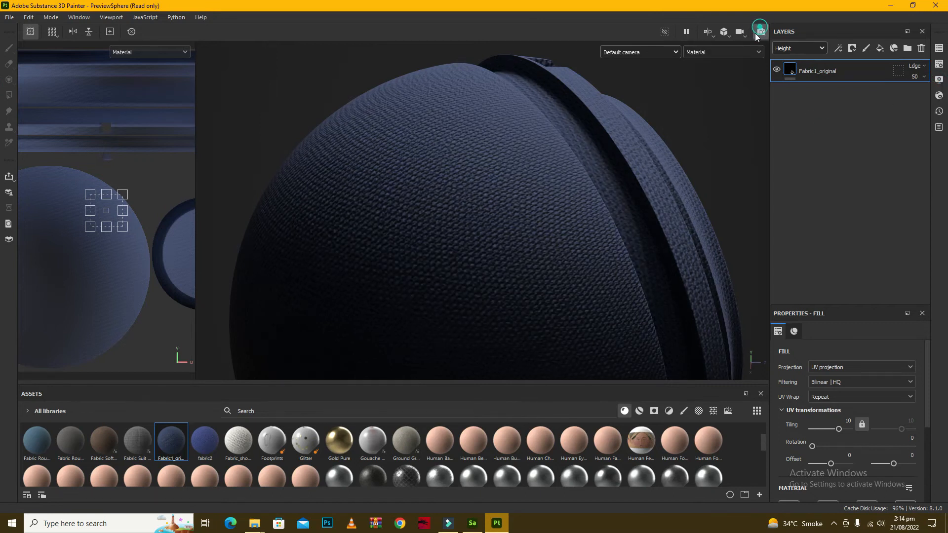
Check the rendered fabric and set the tiling of the Fabric1_original fill to 15
{"action": "left_click", "coordinate": [760, 31]}
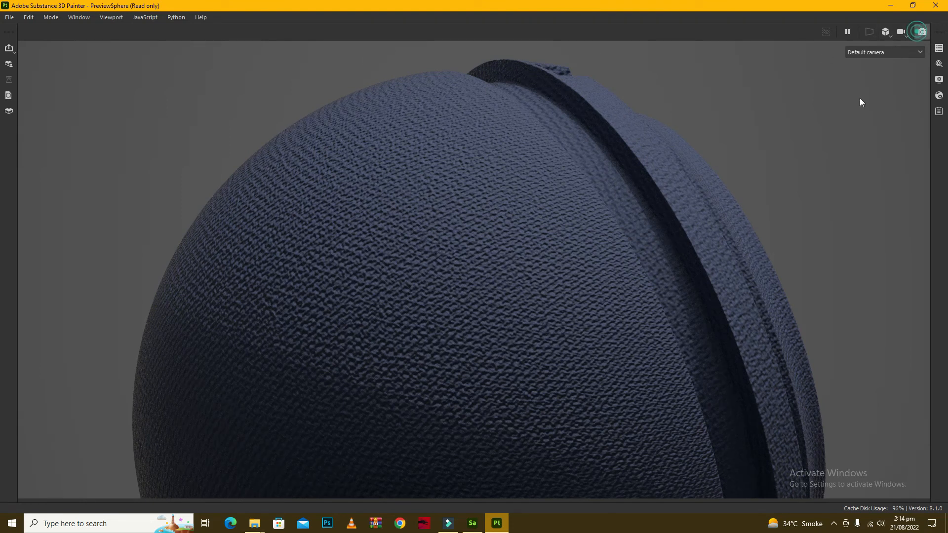
{"action": "key", "text": "F10"}
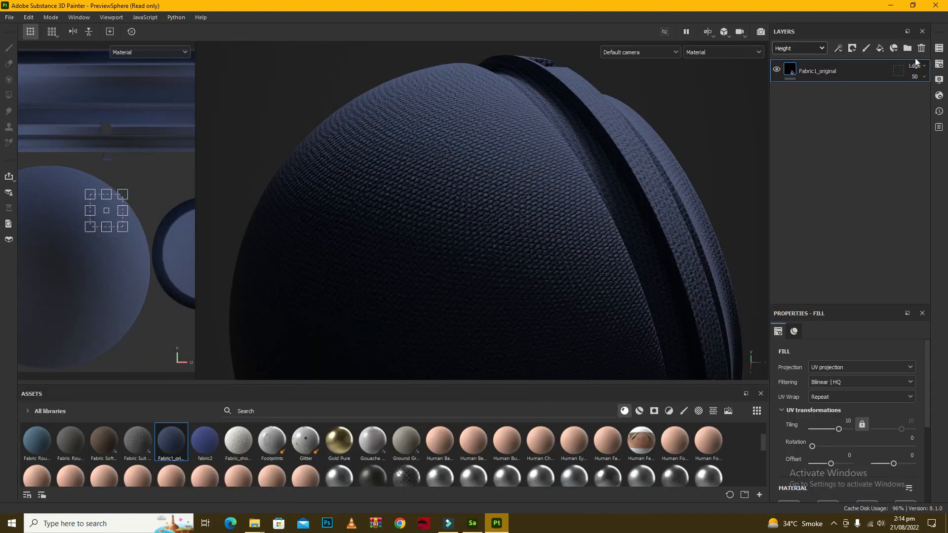
{"action": "type", "text": "15"}
{"action": "key", "text": "Return"}
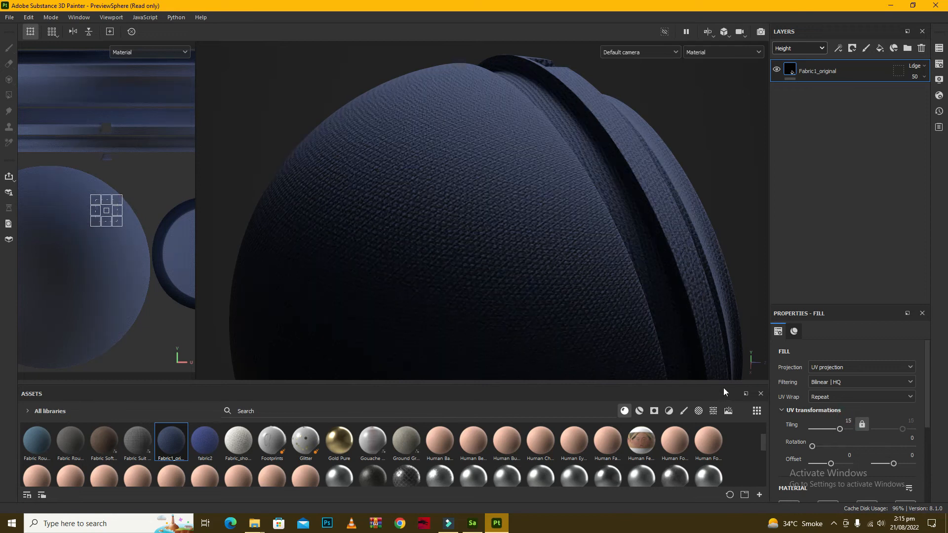
Set the texture set size of the Sphere to 4096
{"action": "left_click", "coordinate": [939, 63]}
{"action": "left_click", "coordinate": [812, 165]}
{"action": "left_click", "coordinate": [793, 227]}
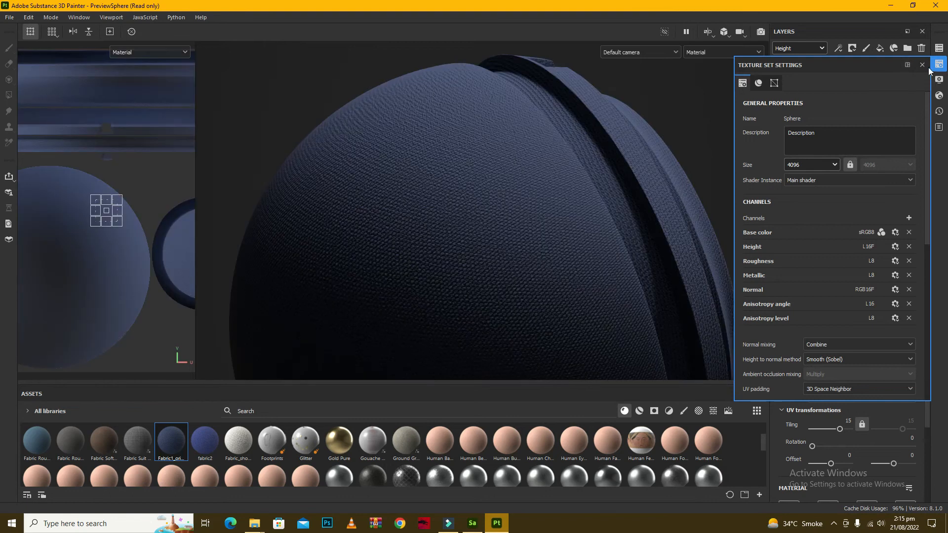
{"action": "left_click", "coordinate": [939, 65]}
Render the model with the finer weave, change the angle in the painting view and render it again
{"action": "left_click", "coordinate": [760, 31]}
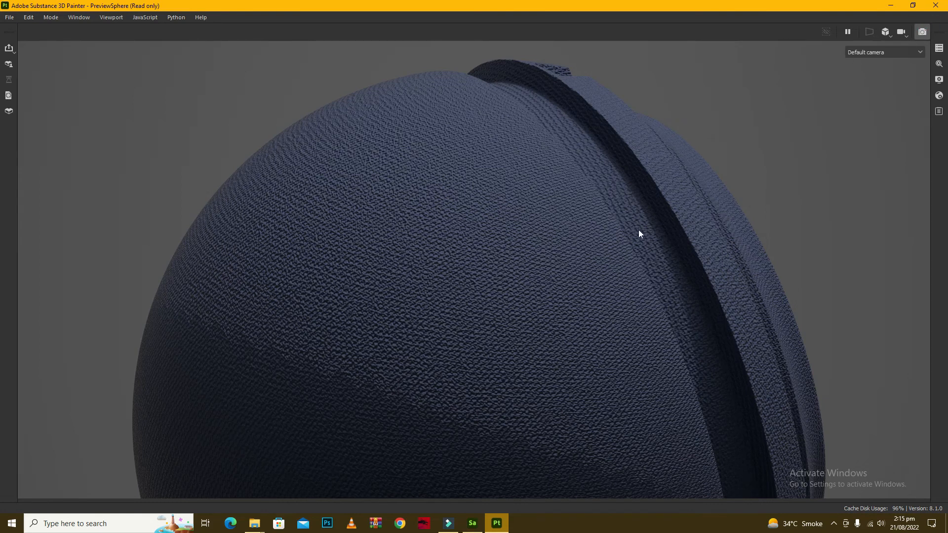
{"action": "key", "text": "F9"}
{"action": "mouse_move", "coordinate": [583, 138]}
{"action": "left_mouse_down", "text": "alt"}
{"action": "mouse_move", "coordinate": [573, 165]}
{"action": "mouse_move", "coordinate": [556, 141]}
{"action": "mouse_move", "coordinate": [588, 213]}
{"action": "mouse_move", "coordinate": [617, 214]}
{"action": "left_mouse_up", "text": "alt"}
{"action": "scroll", "coordinate": [556, 140], "scroll_direction": "down", "scroll_amount": 2}
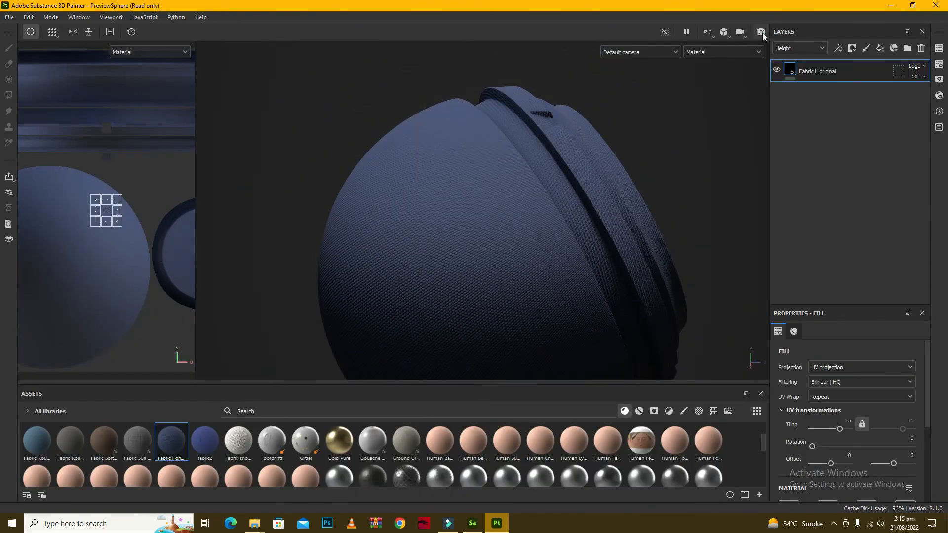
{"action": "key", "text": "F10"}
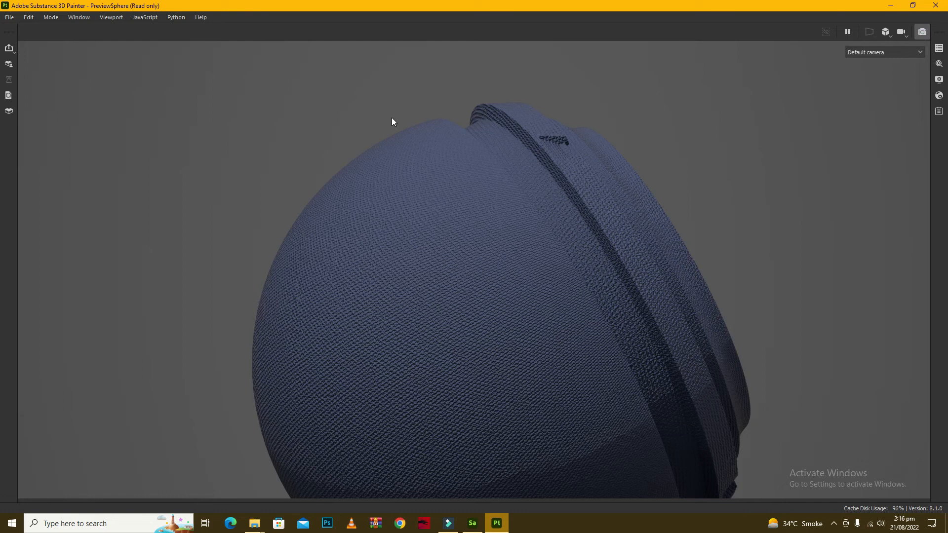
{"action": "key", "text": "F10"}
Open the Mat_1 project and apply fabric2 to its preview model with a tiling of 15
{"action": "left_click", "coordinate": [8, 17]}
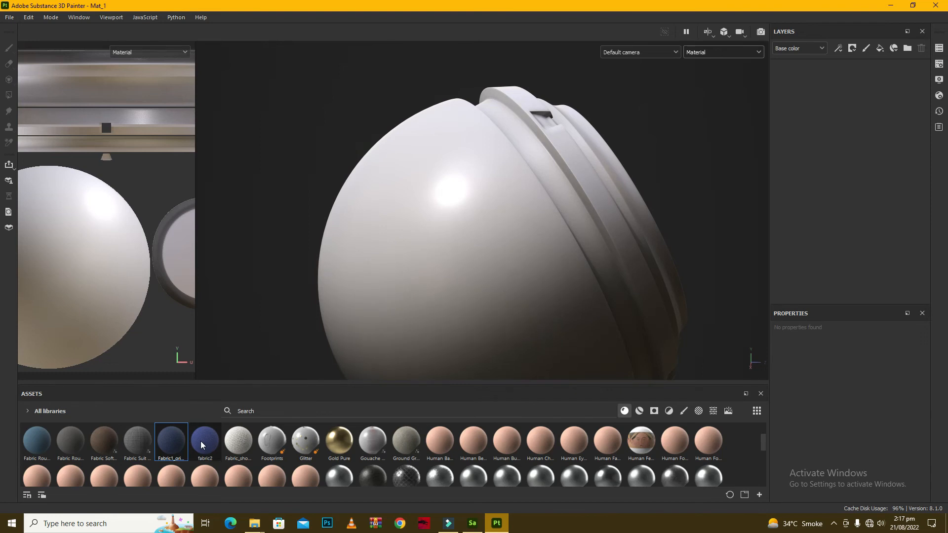
{"action": "left_click_drag", "start_coordinate": [209, 433], "coordinate": [507, 216]}
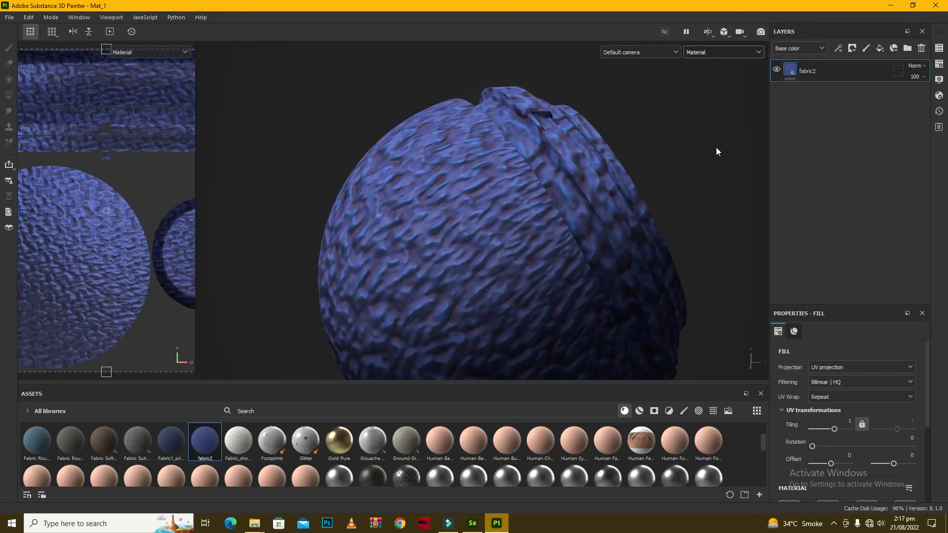
{"action": "left_click", "coordinate": [849, 423]}
{"action": "type", "text": "15"}
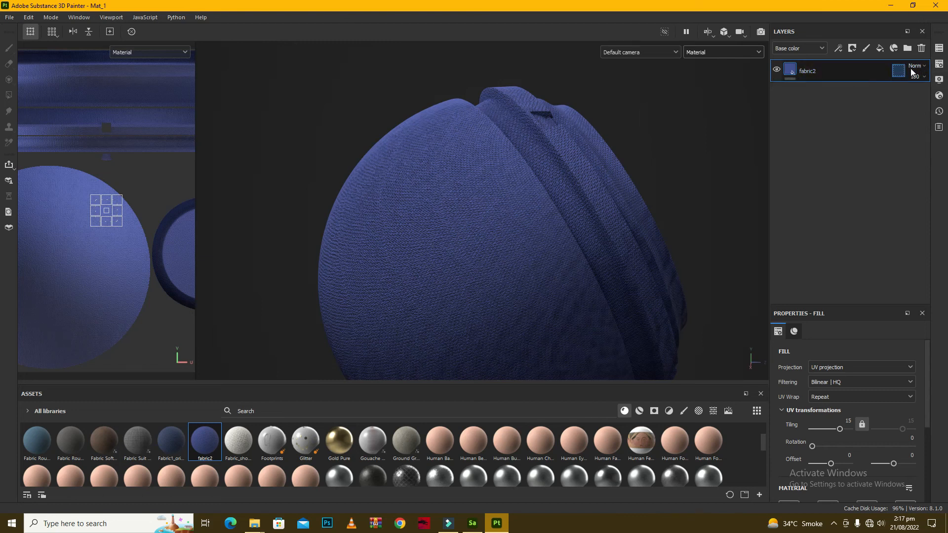
Set the opacity of the fabric2 layer's Height channel to 15
{"action": "left_click", "coordinate": [805, 49]}
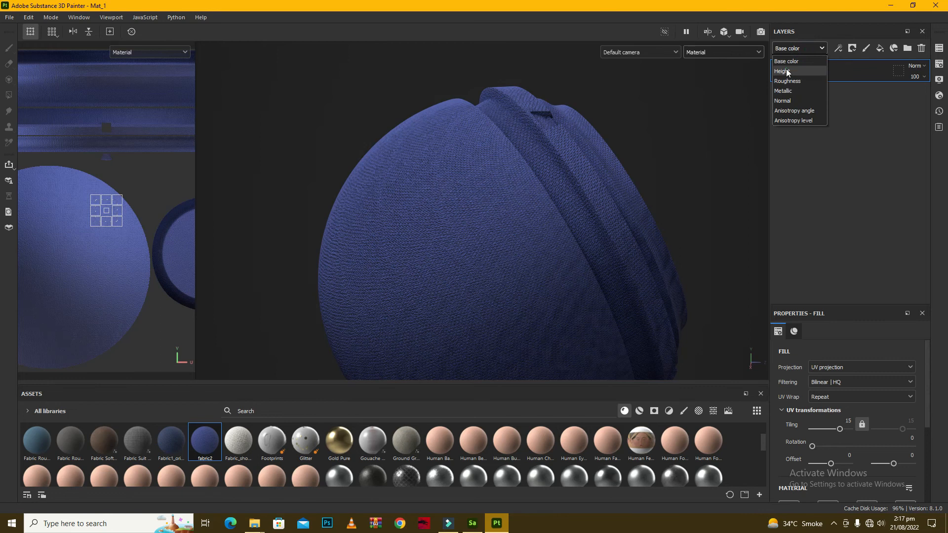
{"action": "left_click", "coordinate": [789, 68]}
{"action": "left_click", "coordinate": [924, 76]}
{"action": "left_click_drag", "start_coordinate": [946, 94], "coordinate": [911, 94]}
{"action": "double_click", "coordinate": [939, 87]}
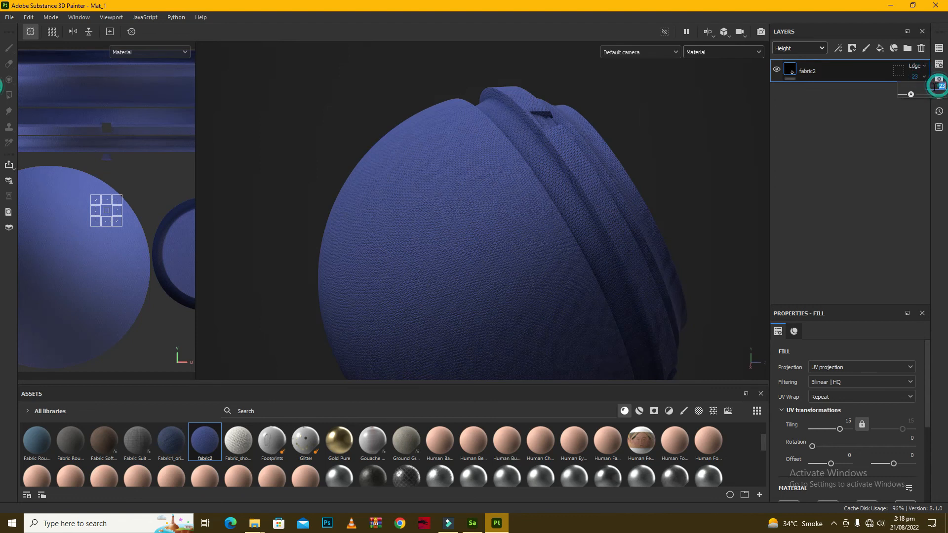
{"action": "type", "text": "15"}
{"action": "key", "text": "Return"}
{"action": "right_click", "coordinate": [483, 183]}
{"action": "left_click", "coordinate": [387, 206]}
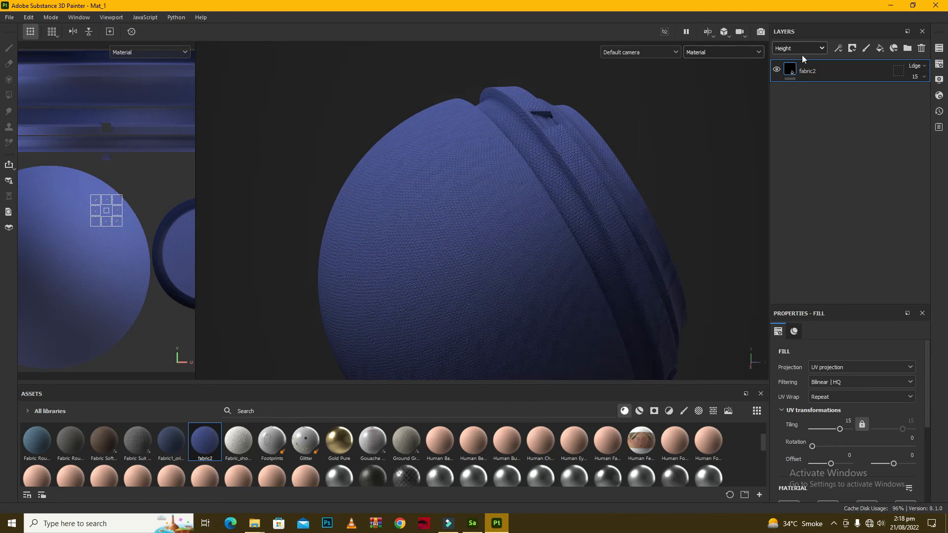
Set the opacity of the fabric2 layer's Normal channel to 50
{"action": "left_click", "coordinate": [725, 51]}
{"action": "left_click", "coordinate": [722, 52]}
{"action": "left_click", "coordinate": [709, 53]}
{"action": "left_click", "coordinate": [798, 48]}
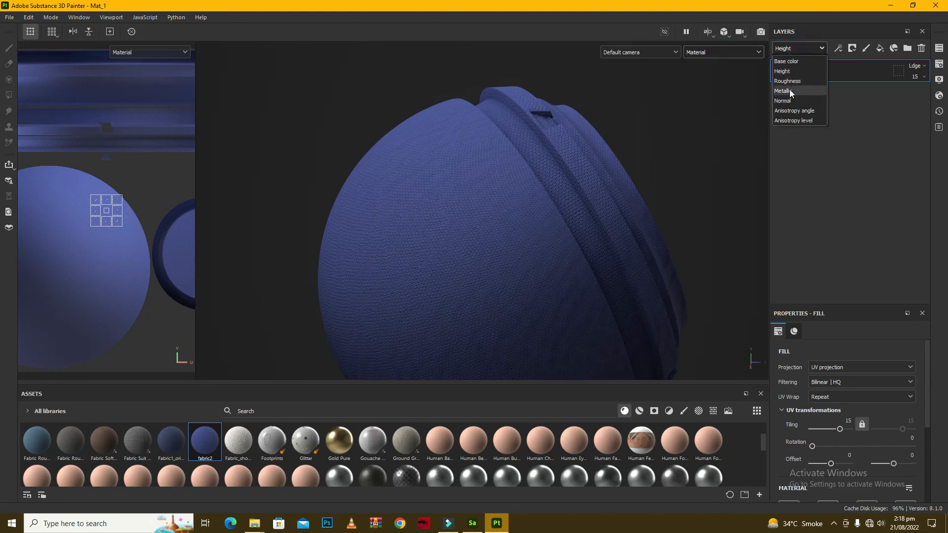
{"action": "left_click", "coordinate": [788, 102]}
{"action": "left_click", "coordinate": [923, 77]}
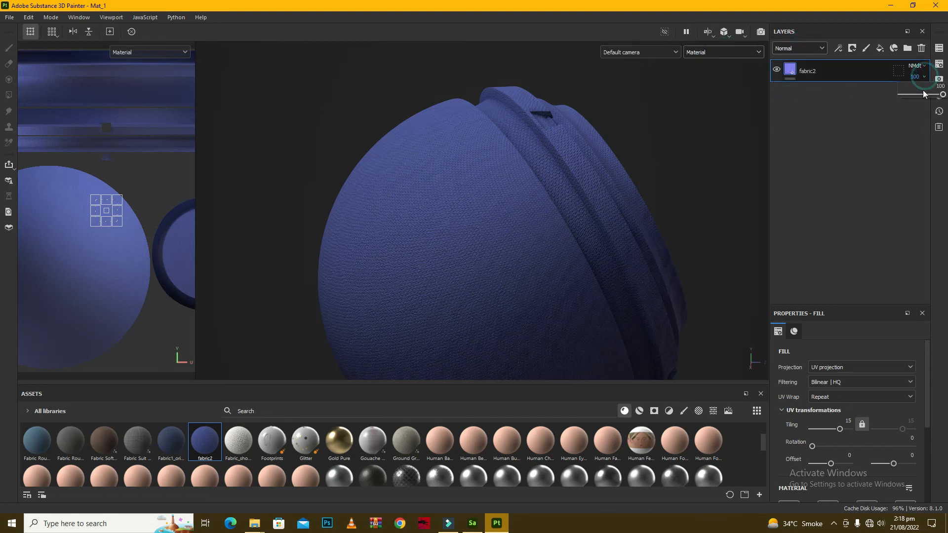
{"action": "left_click", "coordinate": [936, 86]}
{"action": "type", "text": "5"}
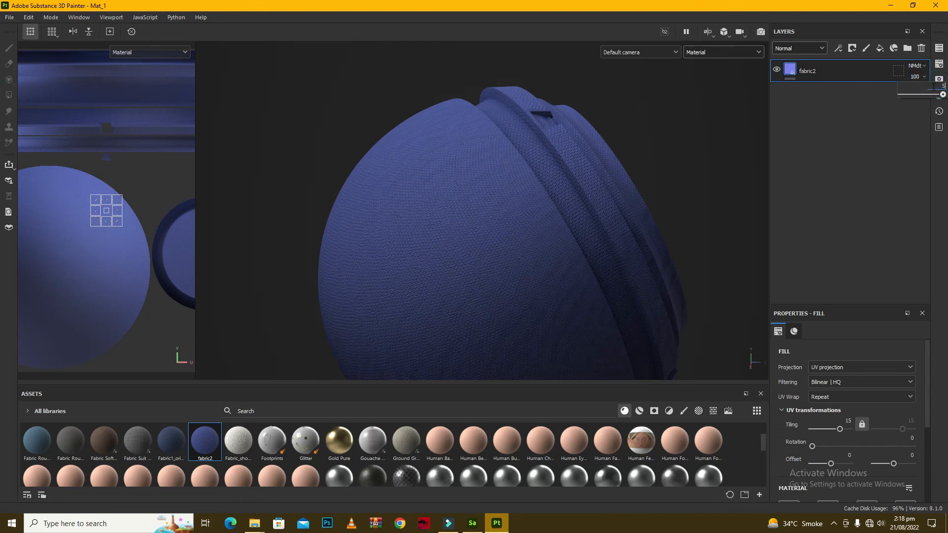
{"action": "type", "text": "0"}
{"action": "key", "text": "Return"}
{"action": "left_click", "coordinate": [886, 151]}
Render the model with the softened fabric relief, return to the painting view and render it again
{"action": "left_click", "coordinate": [761, 33]}
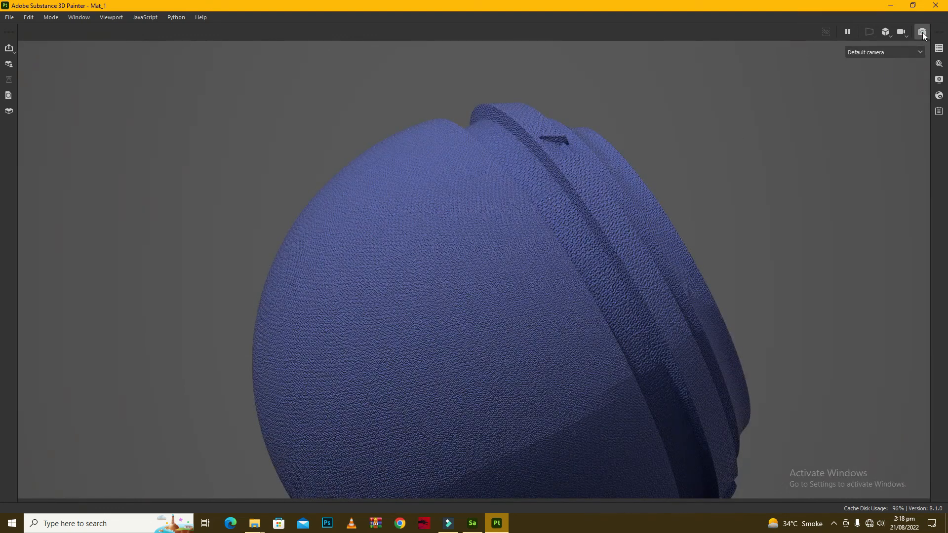
{"action": "key", "text": "F10"}
{"action": "left_click", "coordinate": [937, 65]}
{"action": "left_click", "coordinate": [921, 65]}
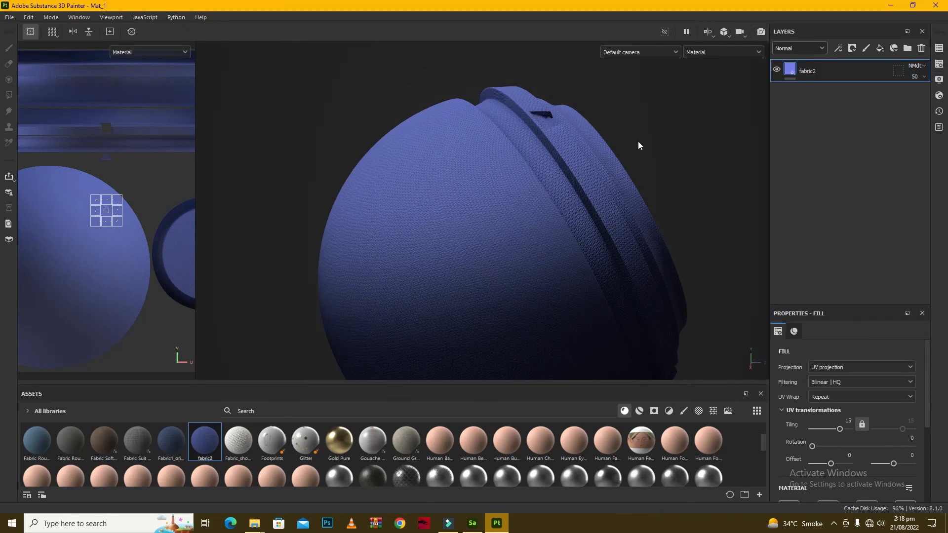
{"action": "key", "text": "F10"}
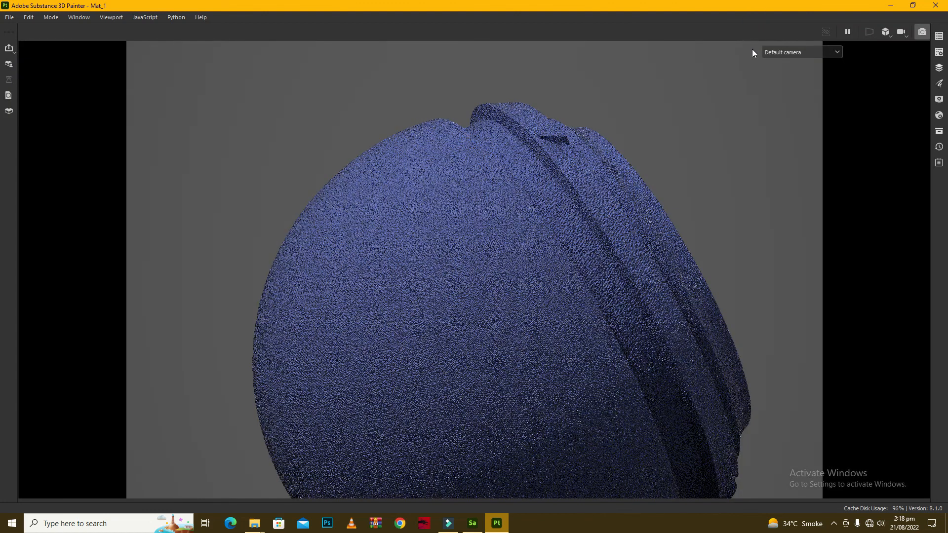